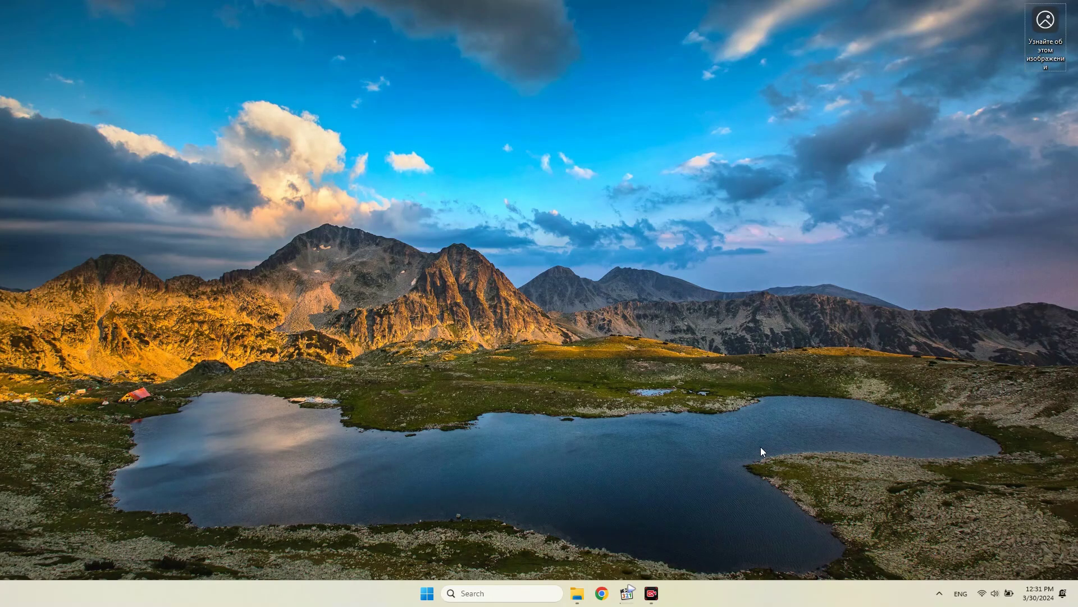
- Open the C:\Windows\Temp folder by running 'temp' from the Run box
key(super+r)
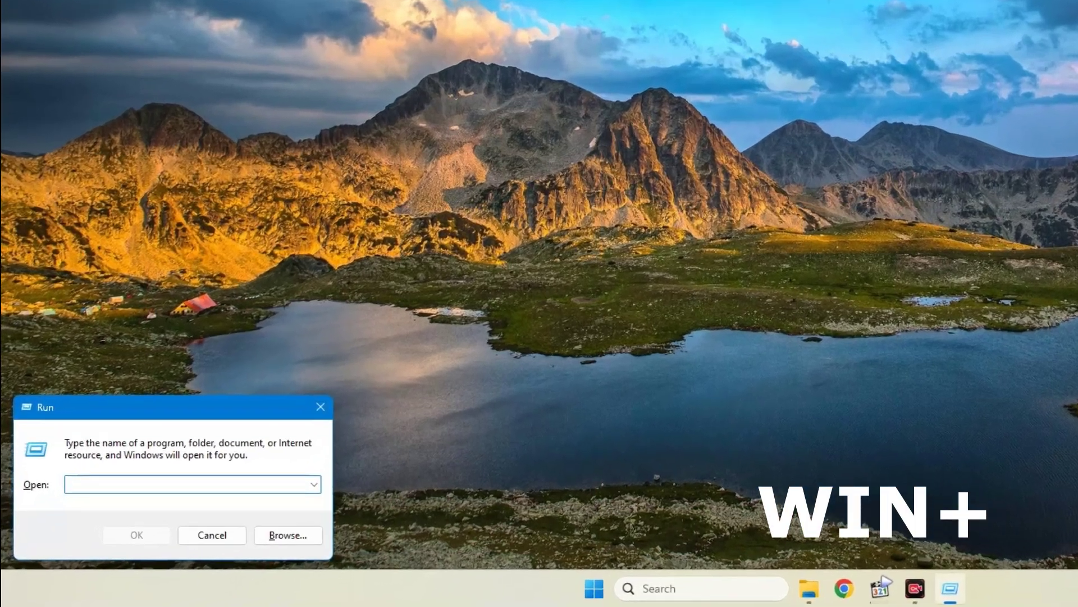
text(temp)
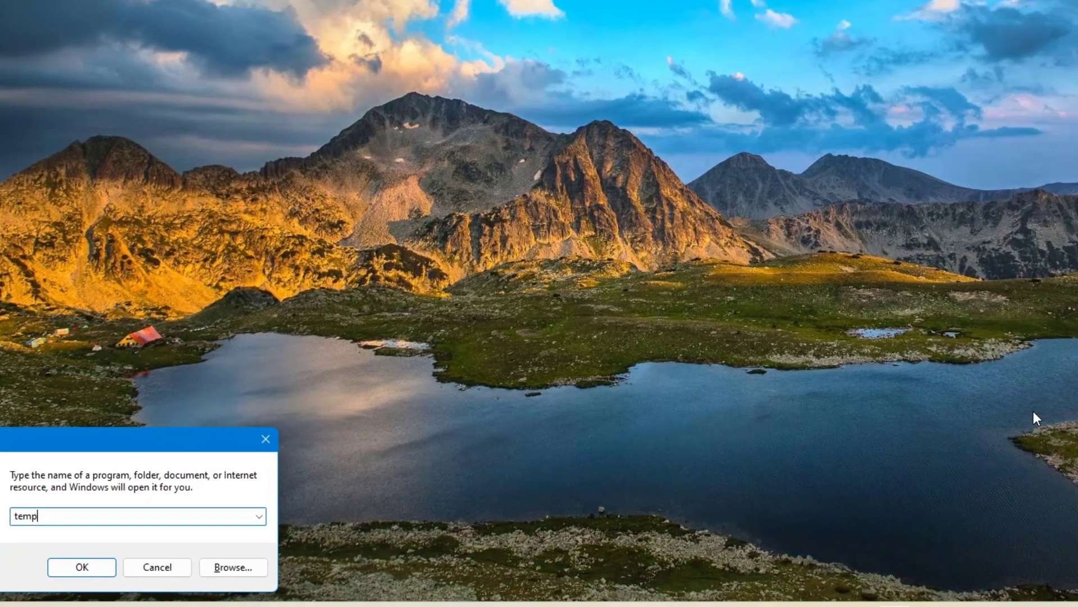
key(Return)
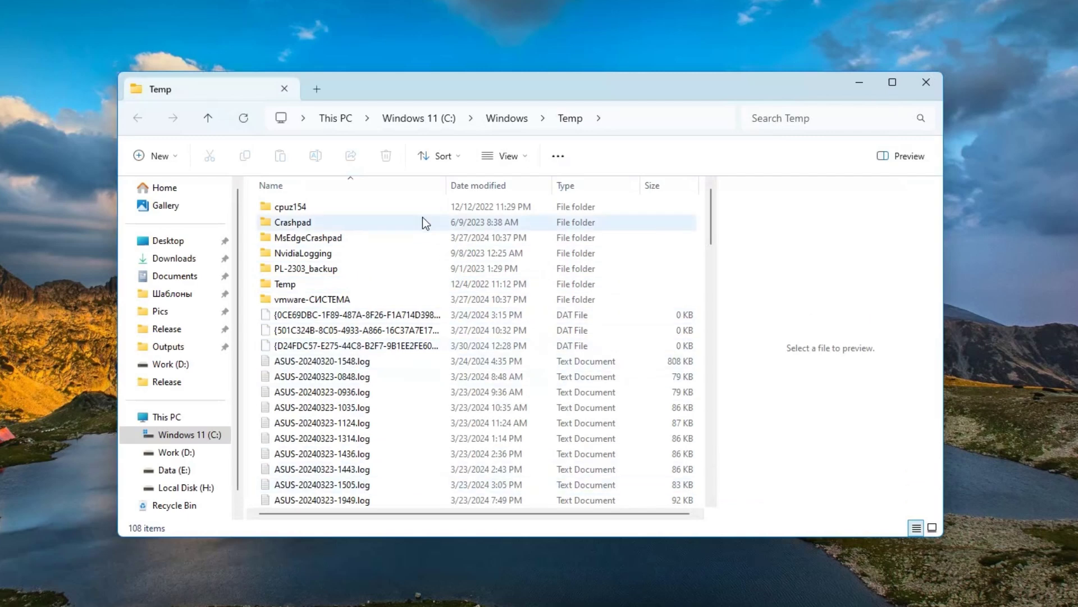
- Select all 108 Temp items and permanently delete them, confirming the prompt
scroll(399, 298, down, 5)
scroll(399, 298, up, 5)
key(ctrl+a)
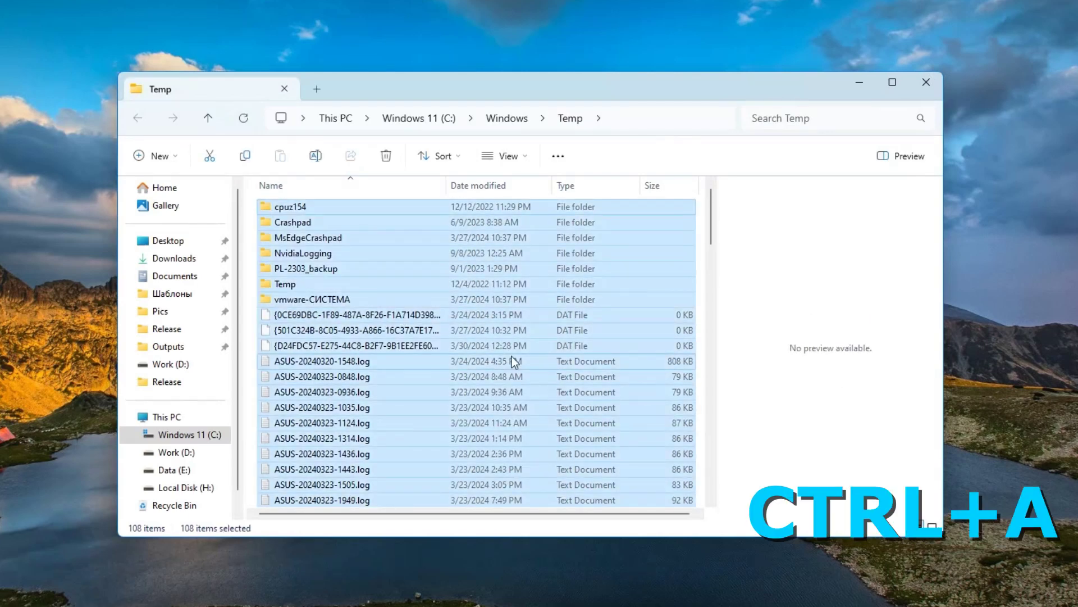
key(shift+Delete)
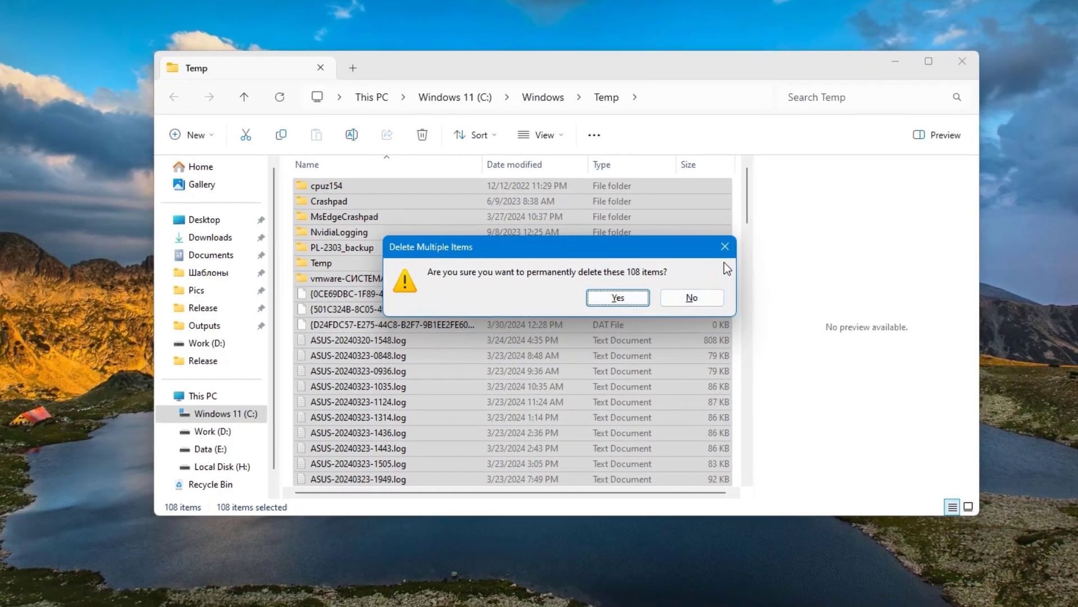
click(689, 267)
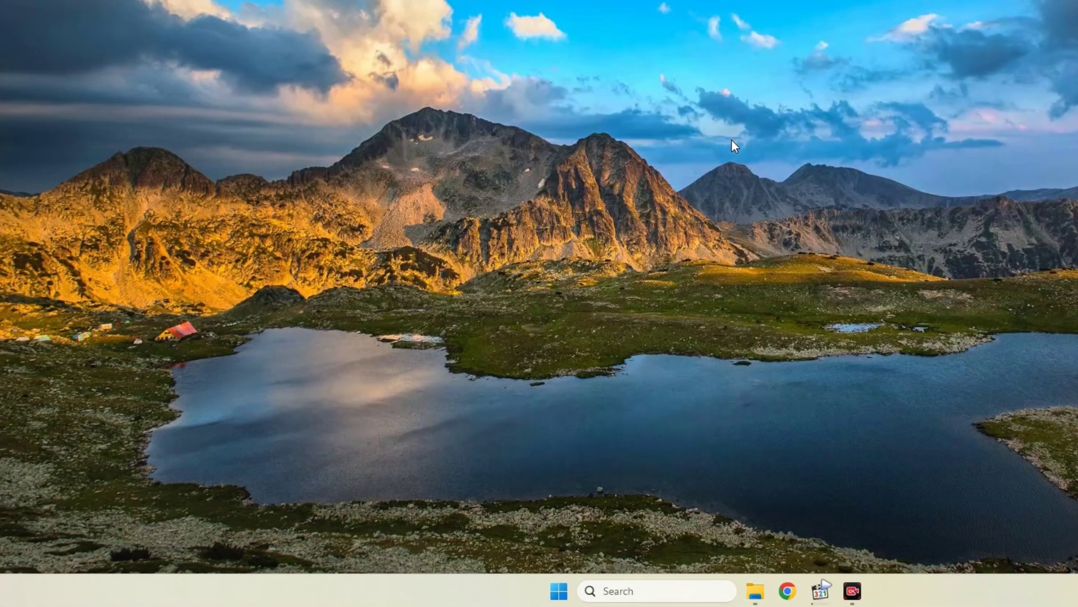
- Open the user's %temp folder, then browse through This PC to C:\Users
key(super+r)
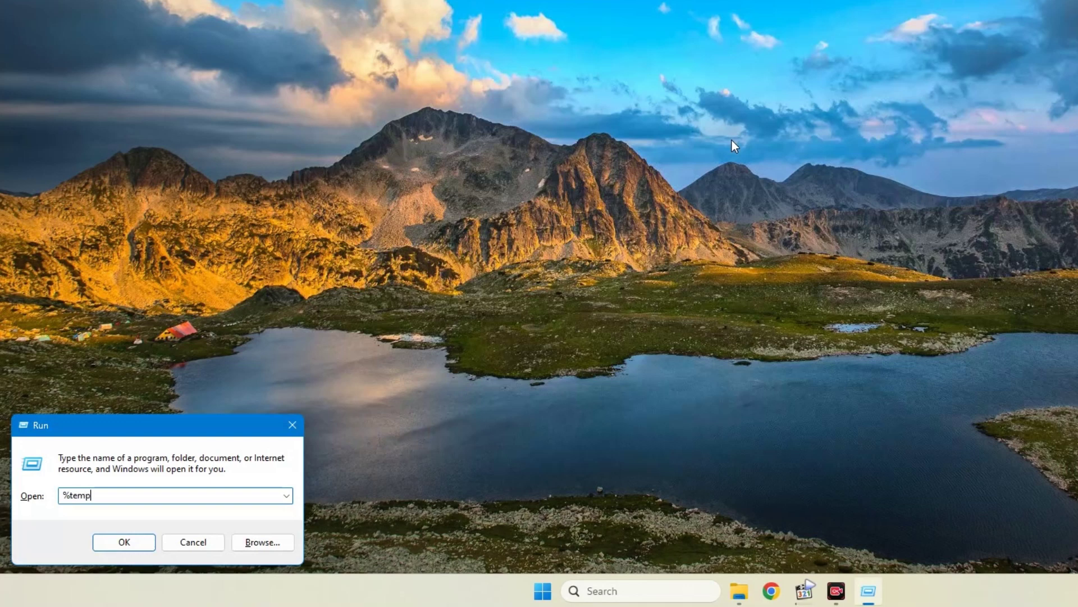
key(Return)
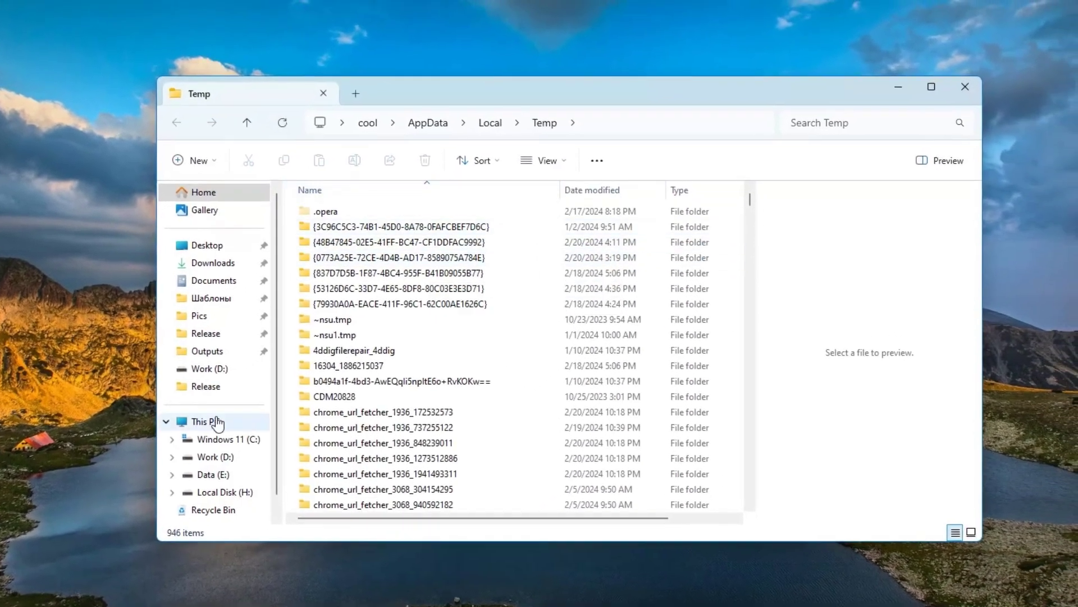
click(229, 403)
double_click(400, 235)
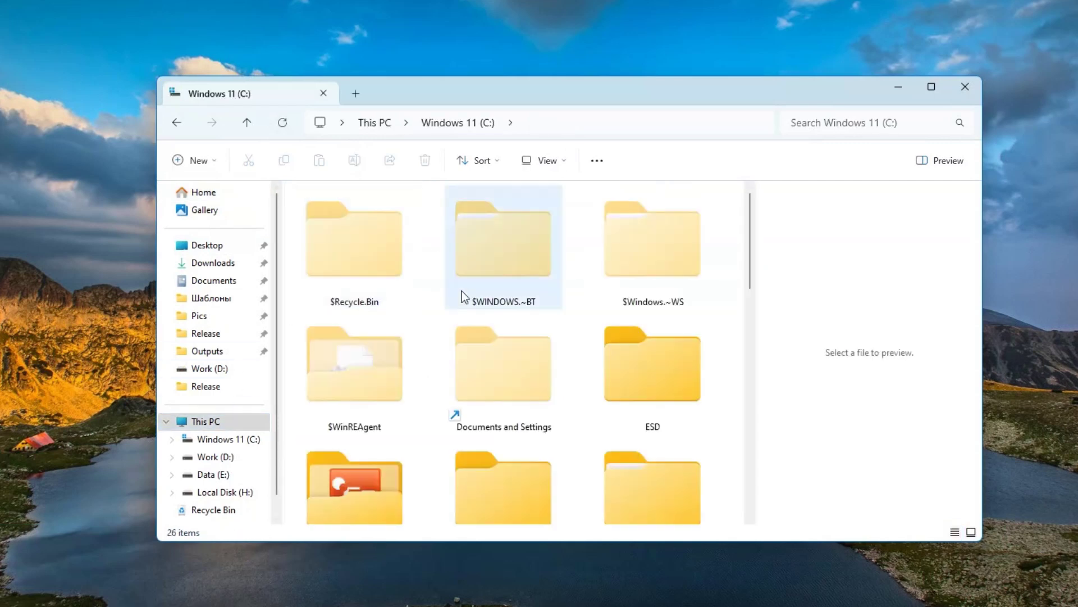
scroll(477, 348, down, 10)
double_click(376, 440)
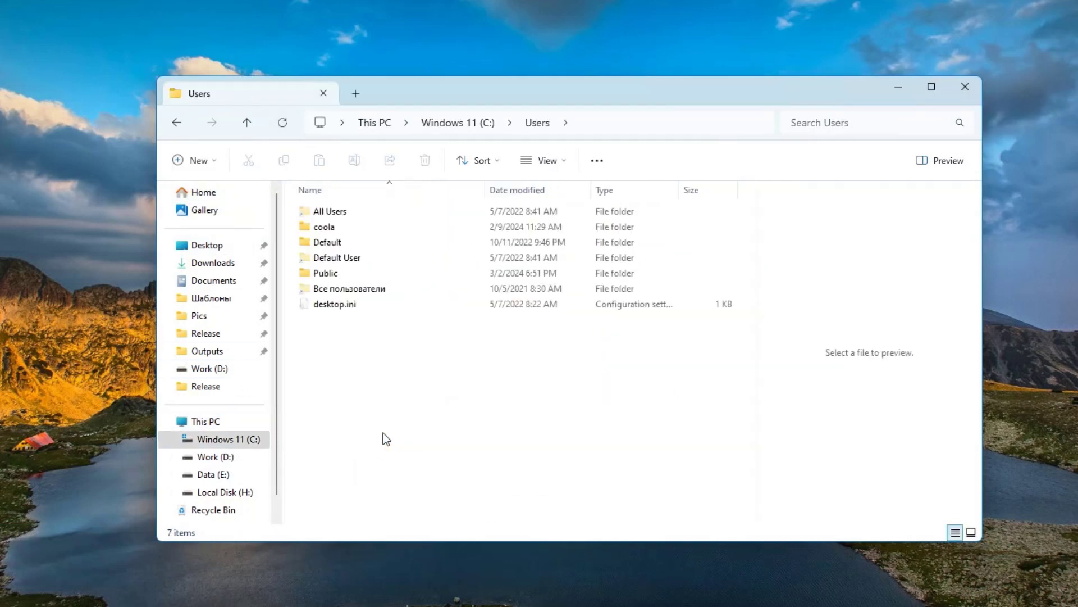
- Open the user's profile folder, select AppData and show more folder commands
click(335, 226)
double_click(335, 226)
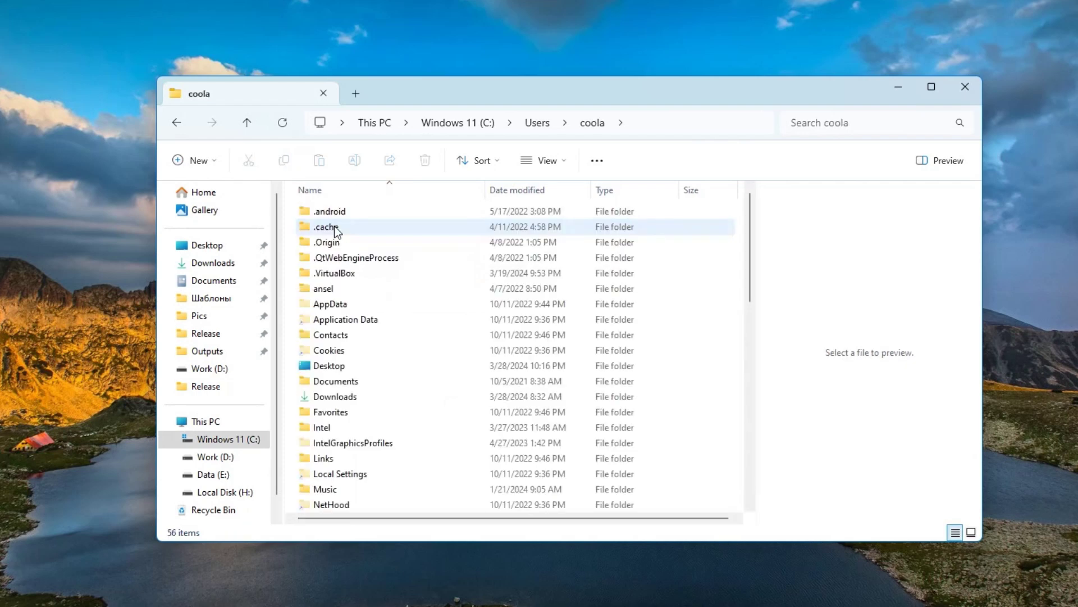
click(333, 304)
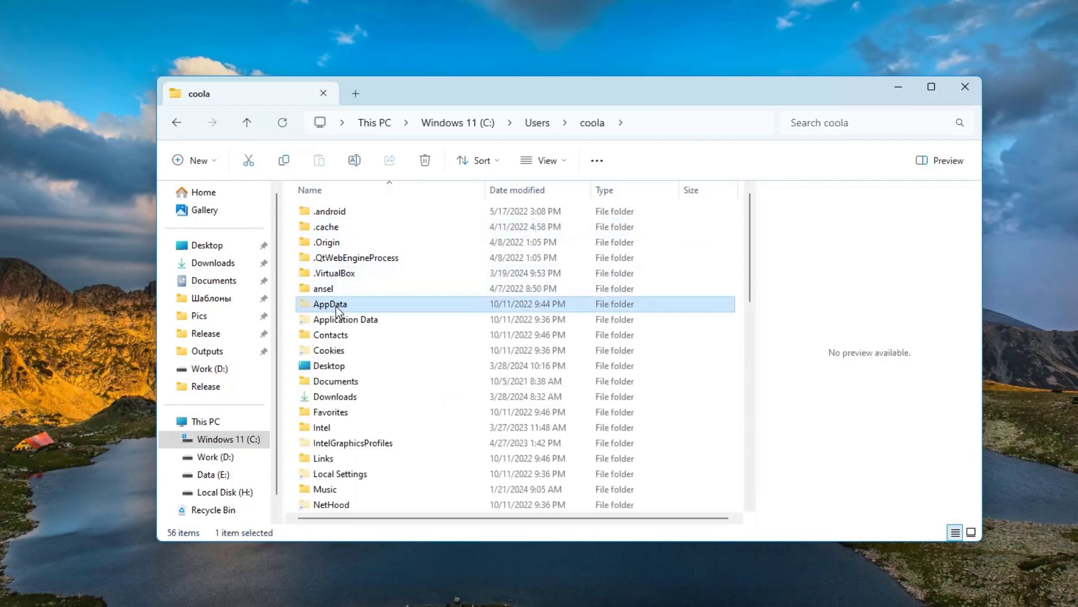
click(596, 161)
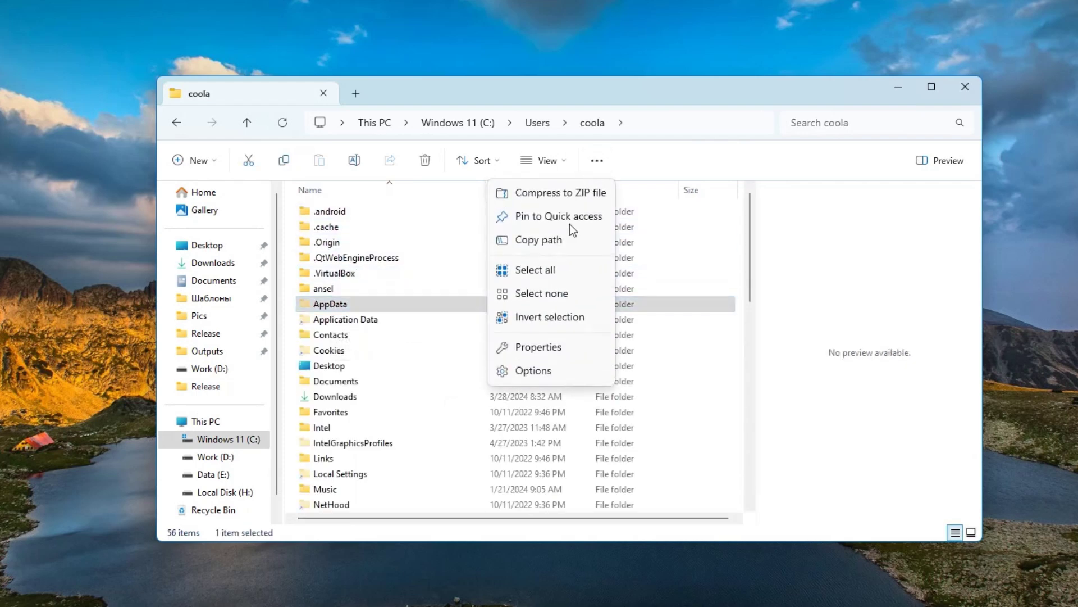
- Turn on 'Show hidden files, folders, and drives' in Folder Options and apply it
click(530, 372)
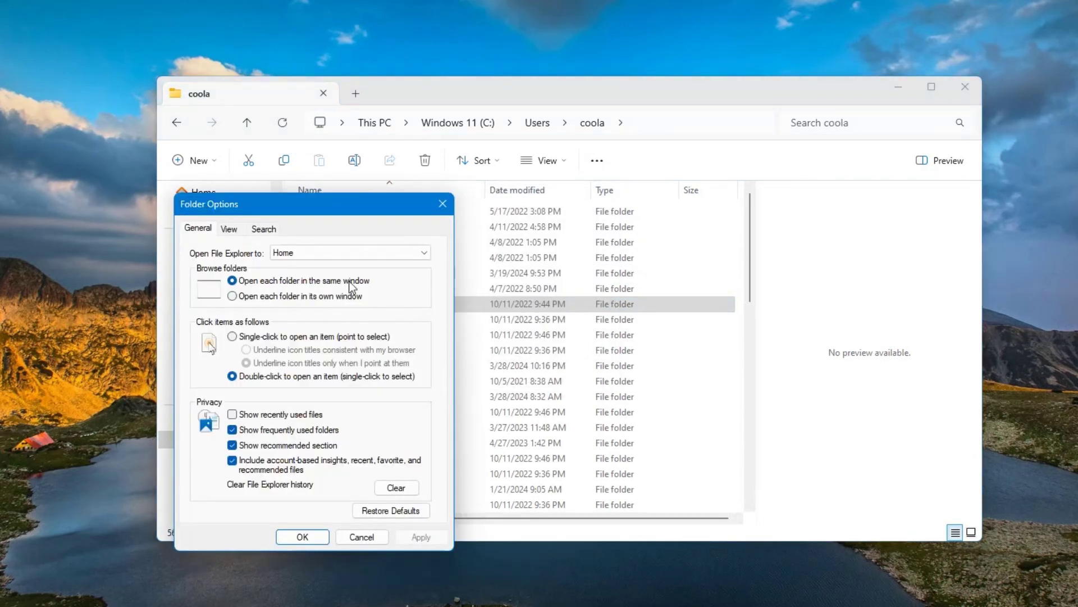
click(229, 229)
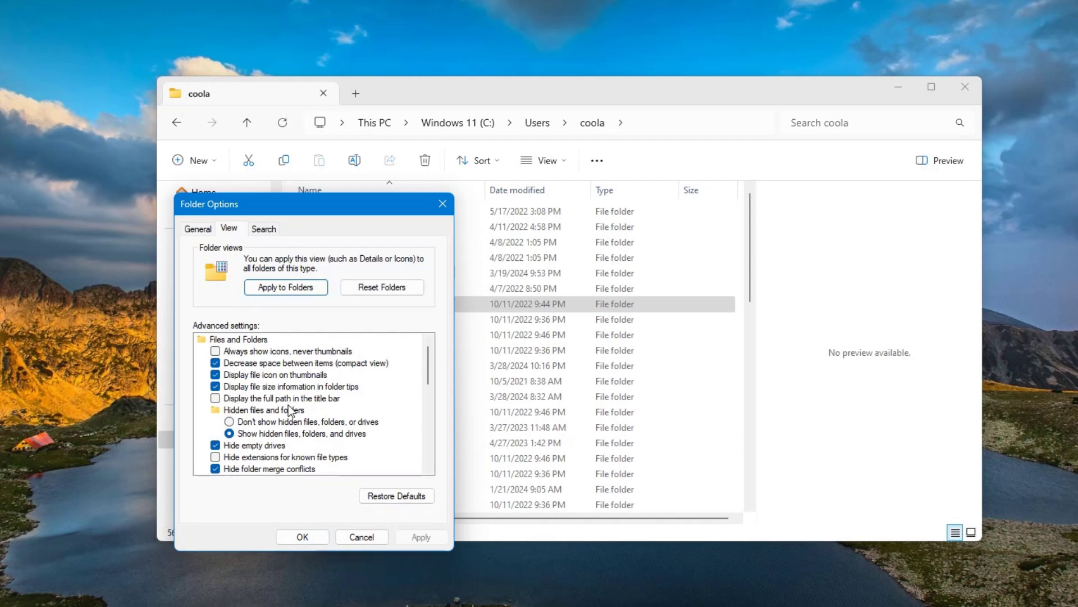
scroll(290, 410, down, 1)
click(252, 425)
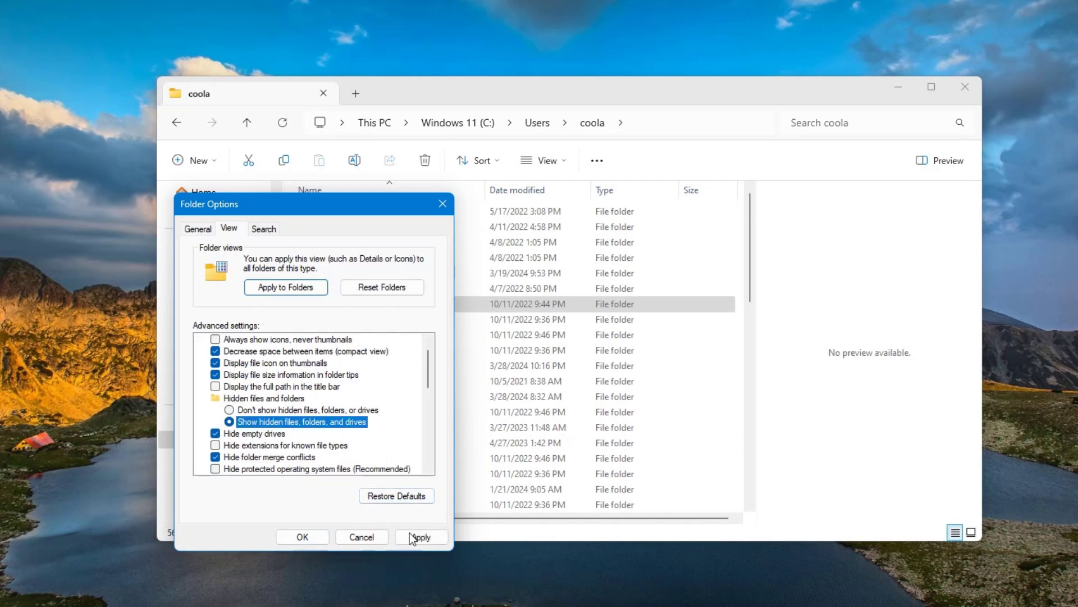
click(410, 536)
click(309, 536)
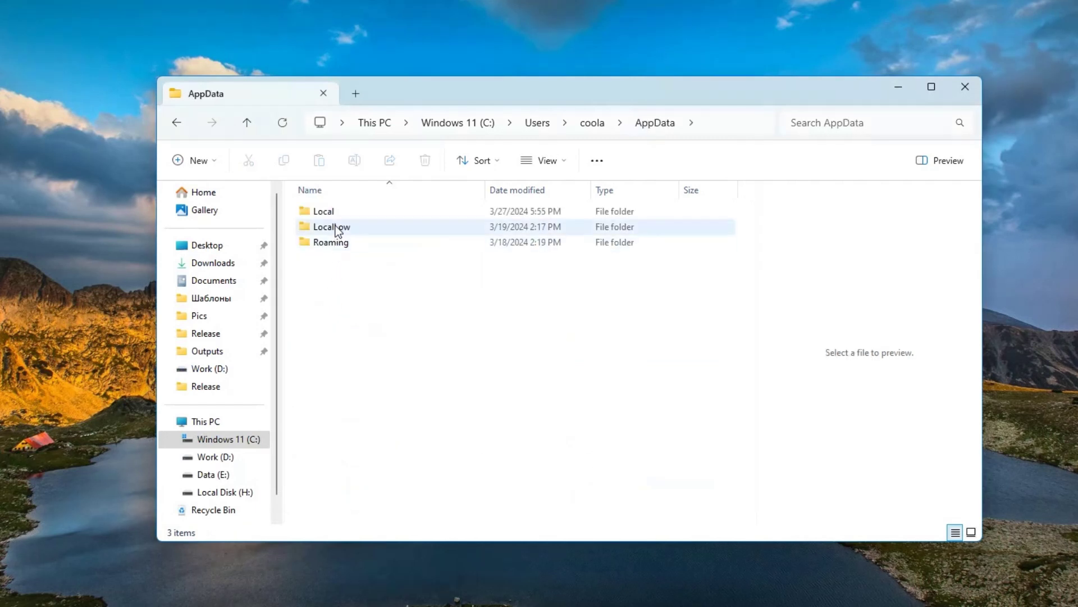
- Open the Temp folder under the profile's AppData\Local
double_click(339, 214)
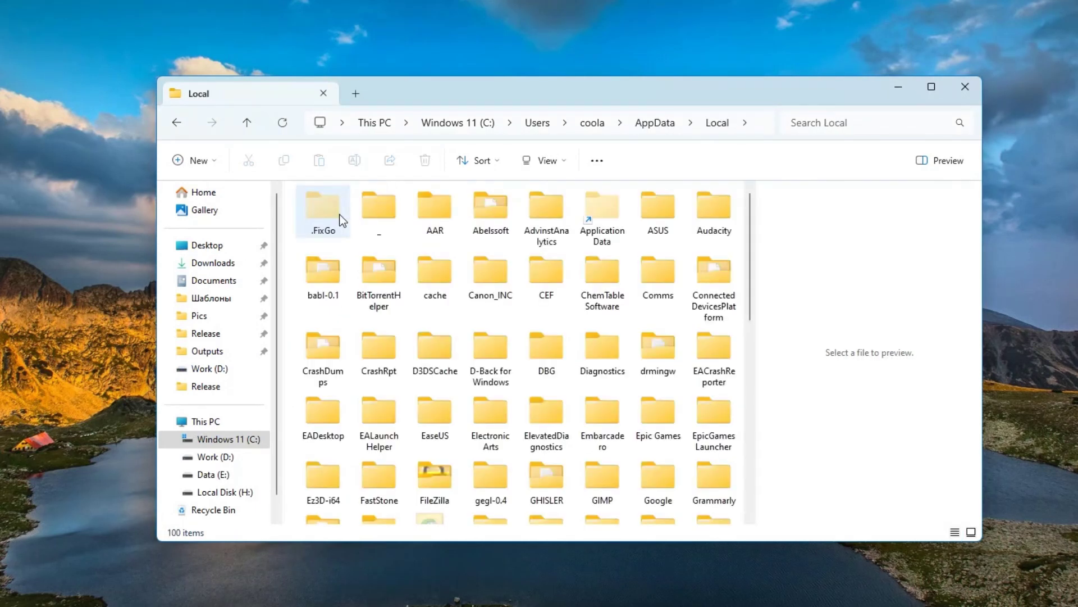
scroll(539, 315, down, 8)
click(726, 263)
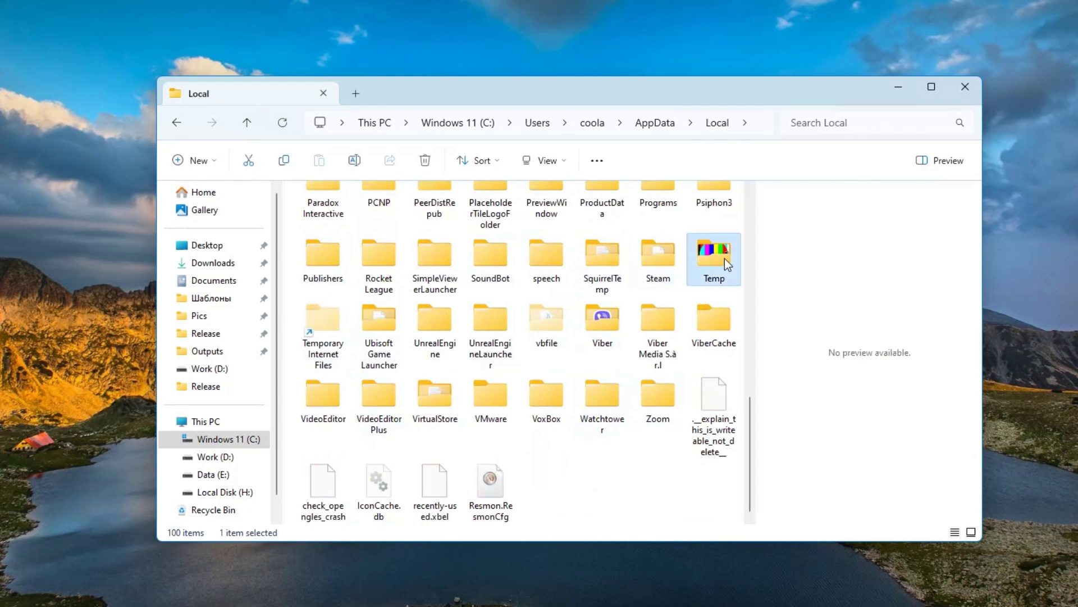
double_click(726, 263)
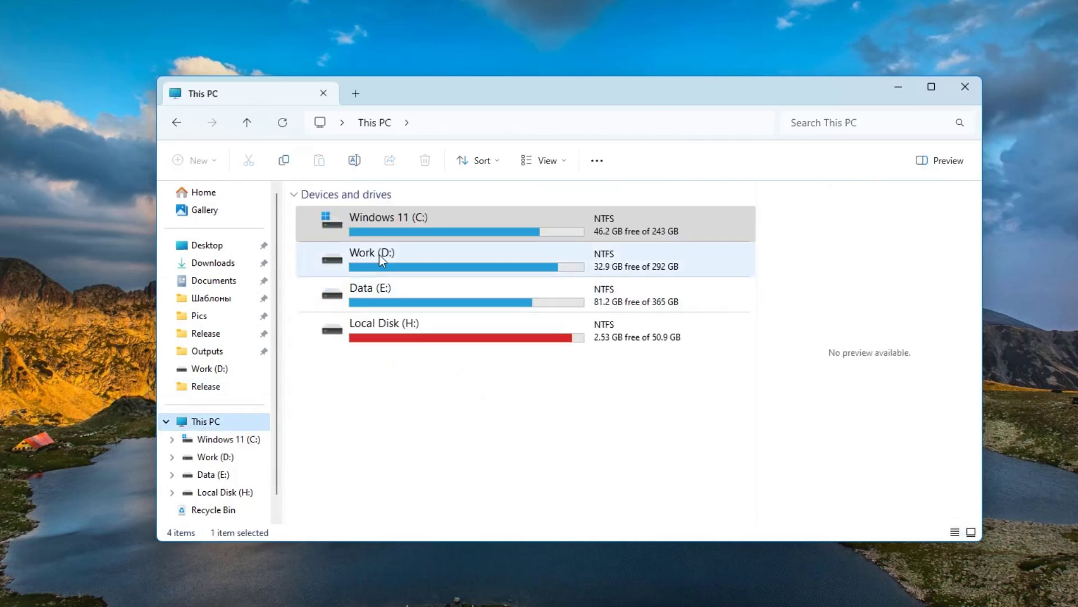
- Navigate to C:\Windows\SoftwareDistribution\Download
click(392, 236)
double_click(392, 239)
scroll(592, 308, down, 10)
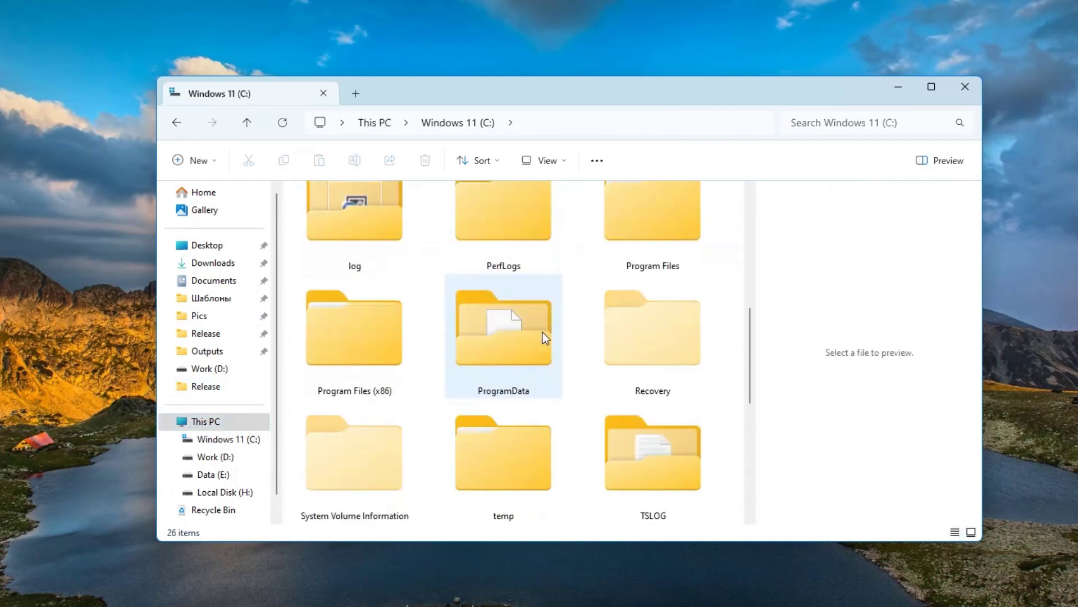
double_click(509, 341)
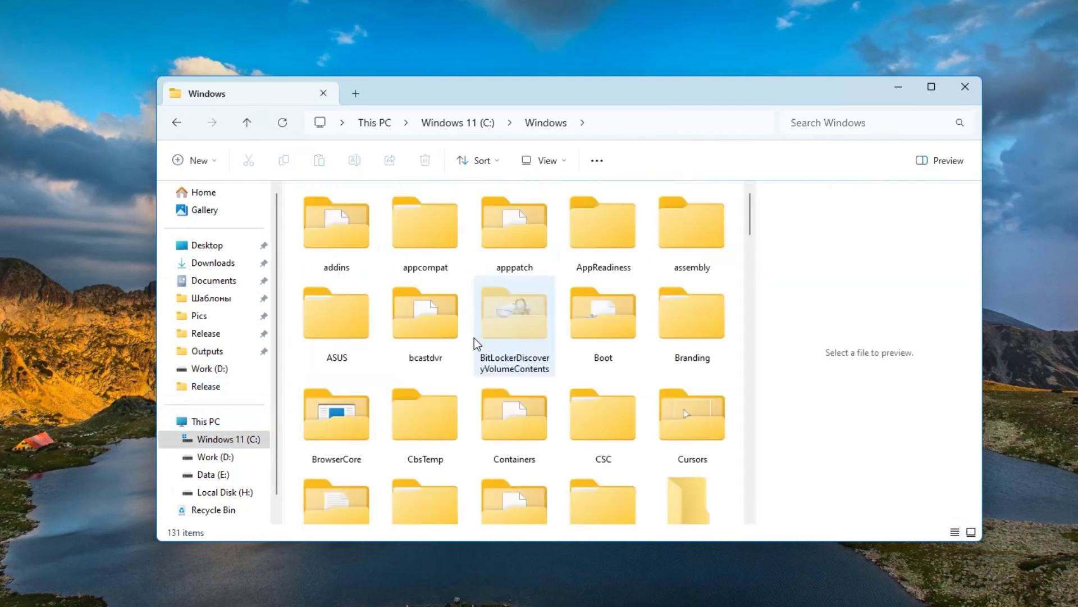
scroll(609, 359, down, 15)
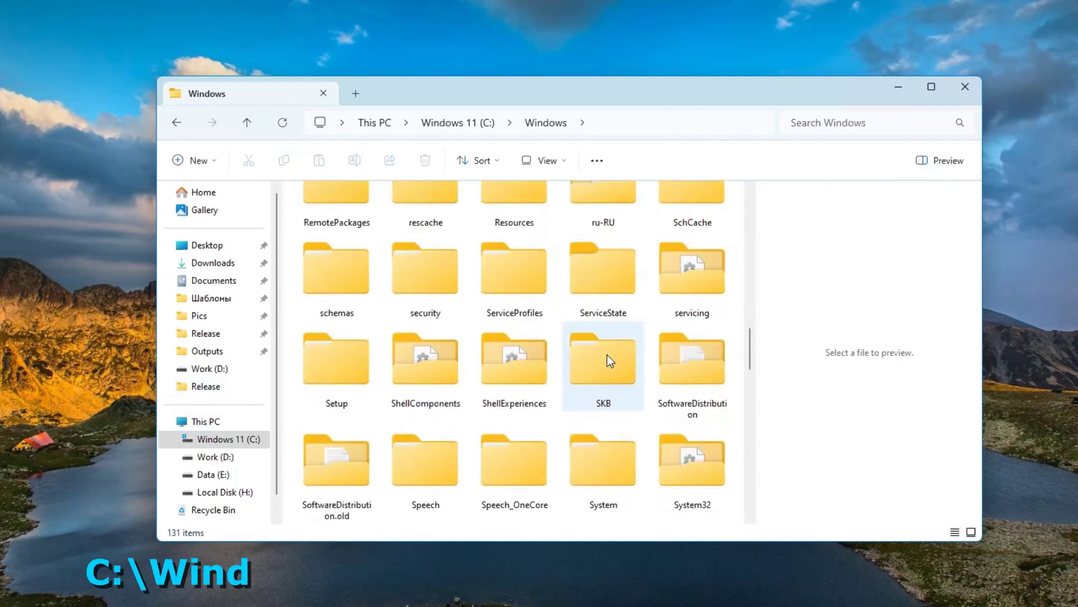
double_click(692, 359)
click(335, 231)
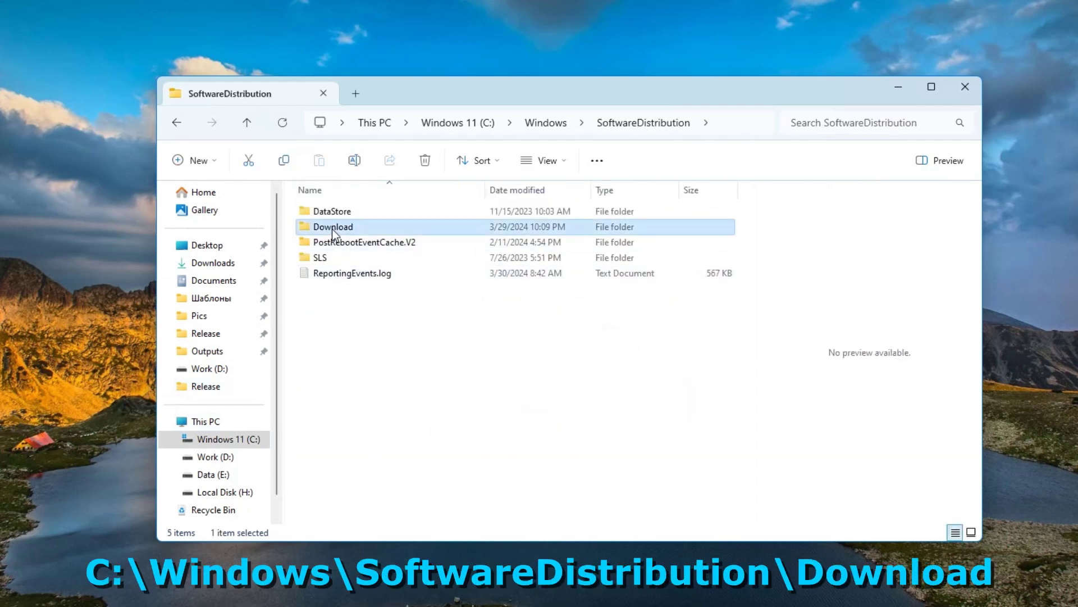
double_click(334, 231)
- Select all 7 Download items, check their total size in Properties, then close and deselect
key(ctrl+a)
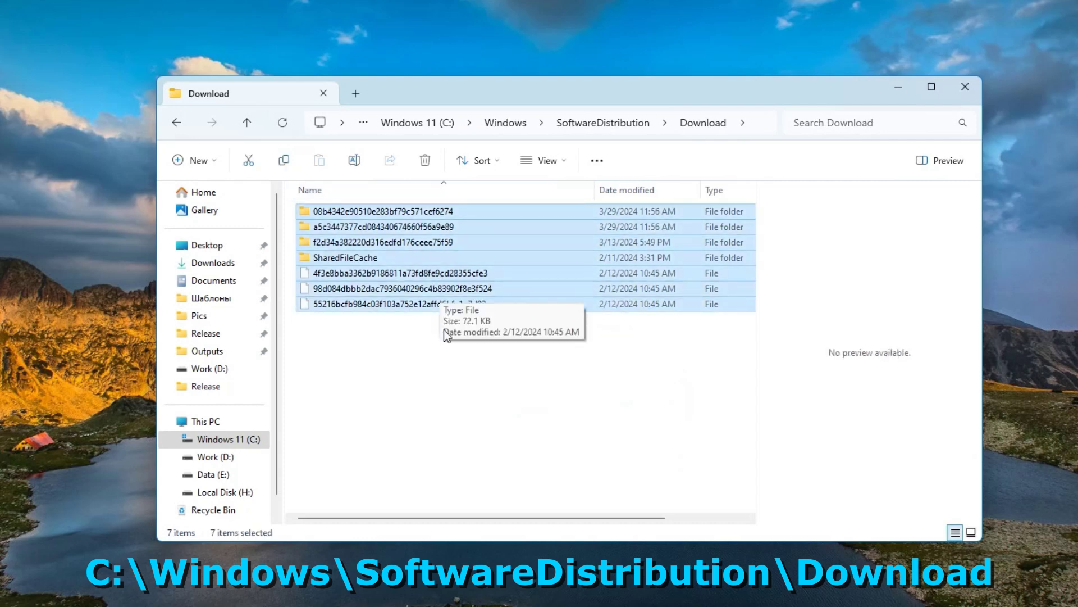
click(443, 345)
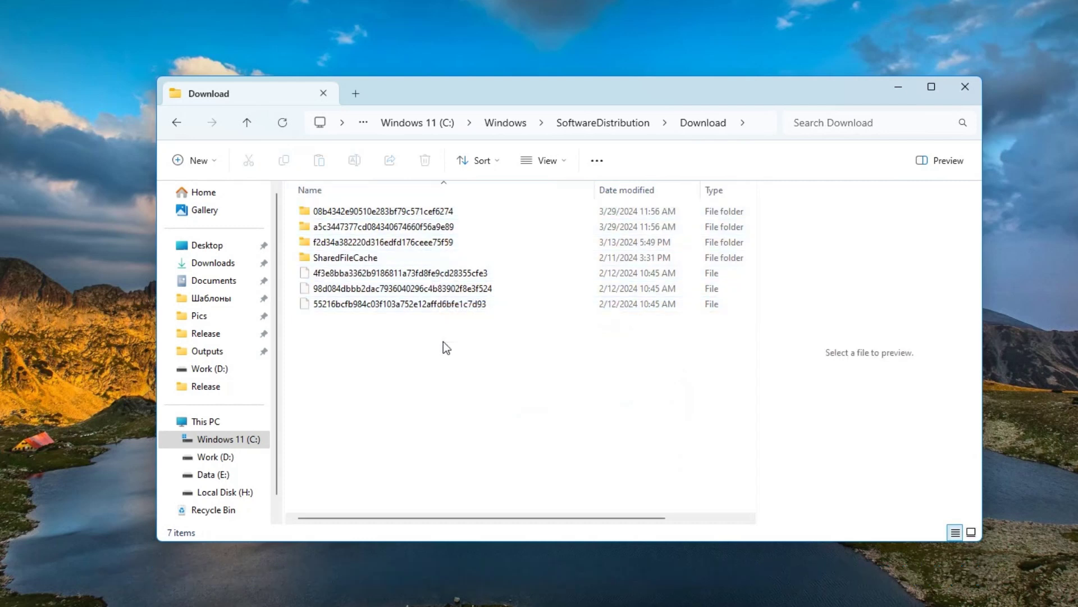
drag(447, 348, 366, 251)
click(414, 343)
drag(414, 344, 353, 217)
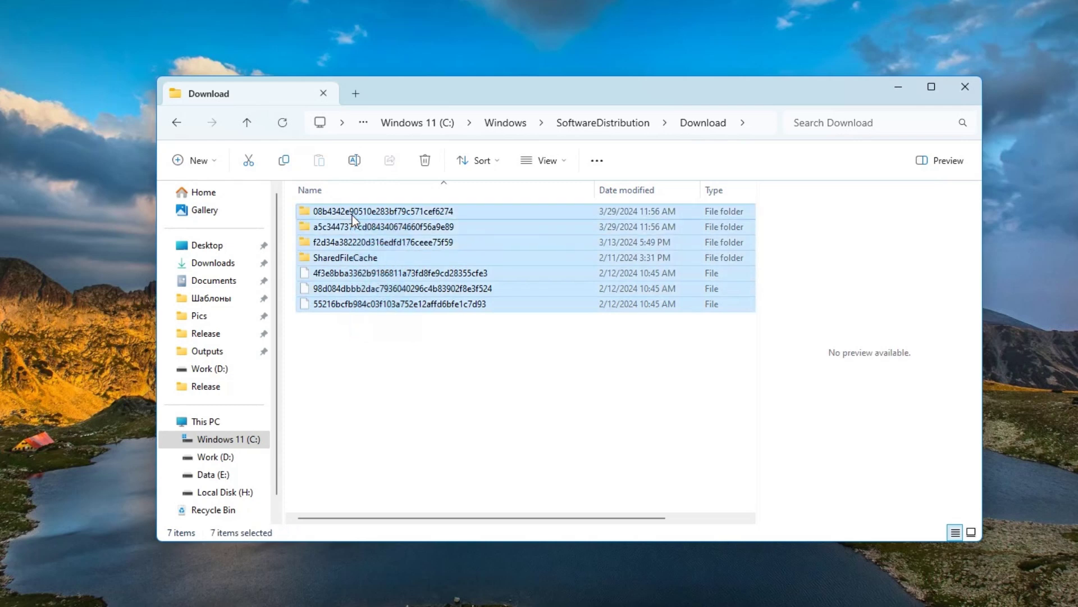
right_click(353, 218)
click(423, 538)
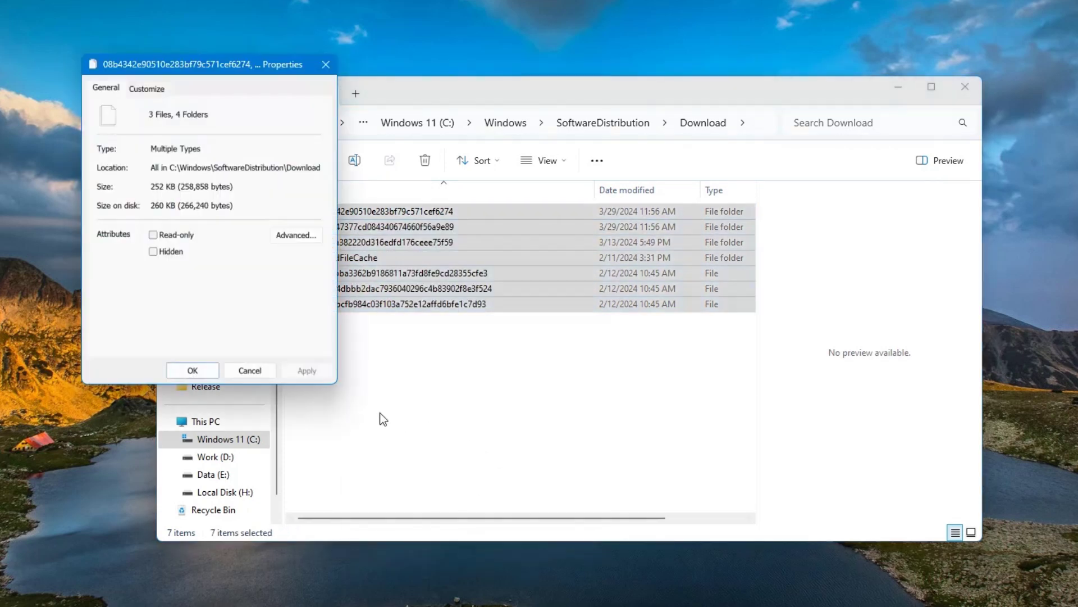
click(247, 368)
click(447, 212)
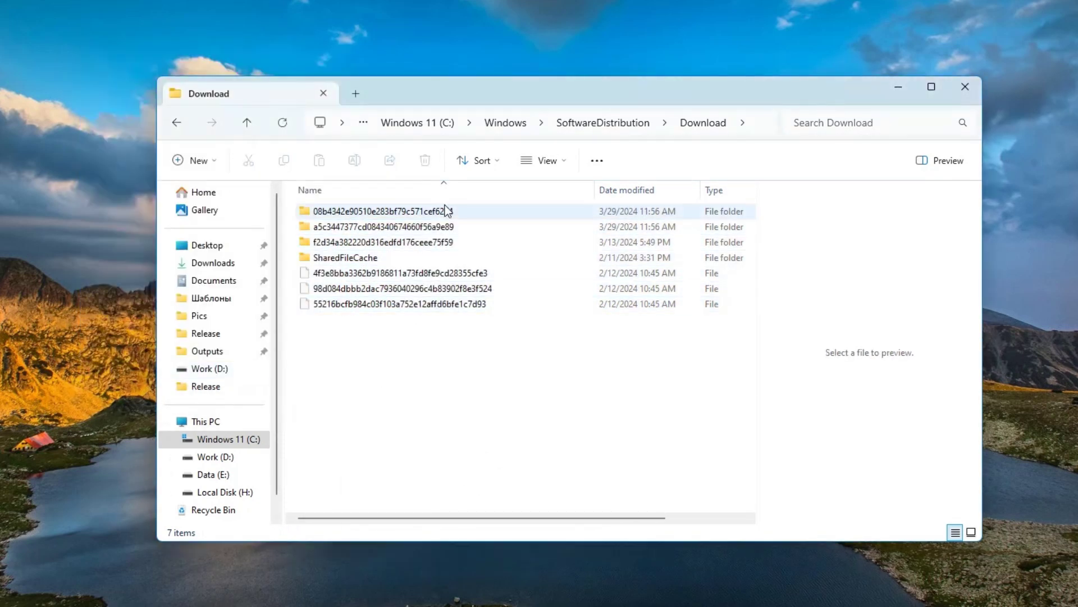
click(410, 125)
- Open the Logs folder inside C:\Windows
double_click(503, 449)
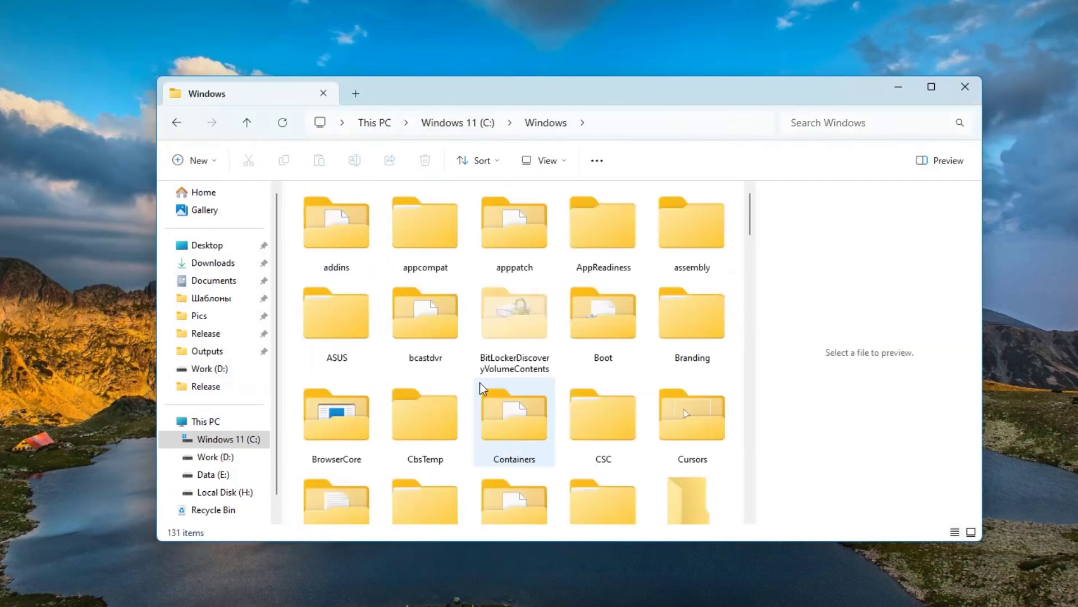
scroll(501, 372, down, 2)
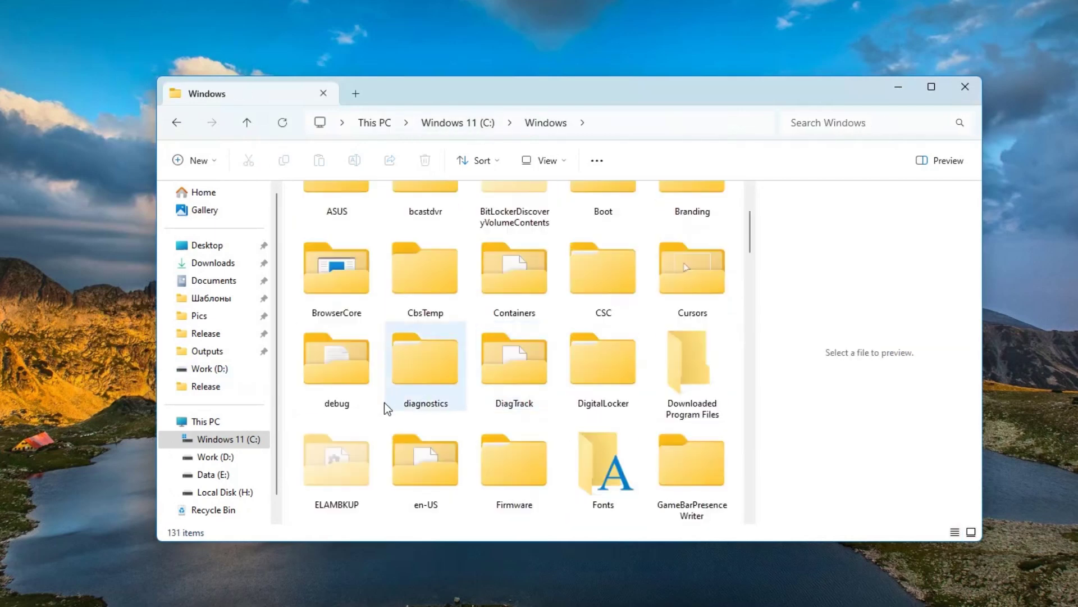
scroll(538, 417, down, 3)
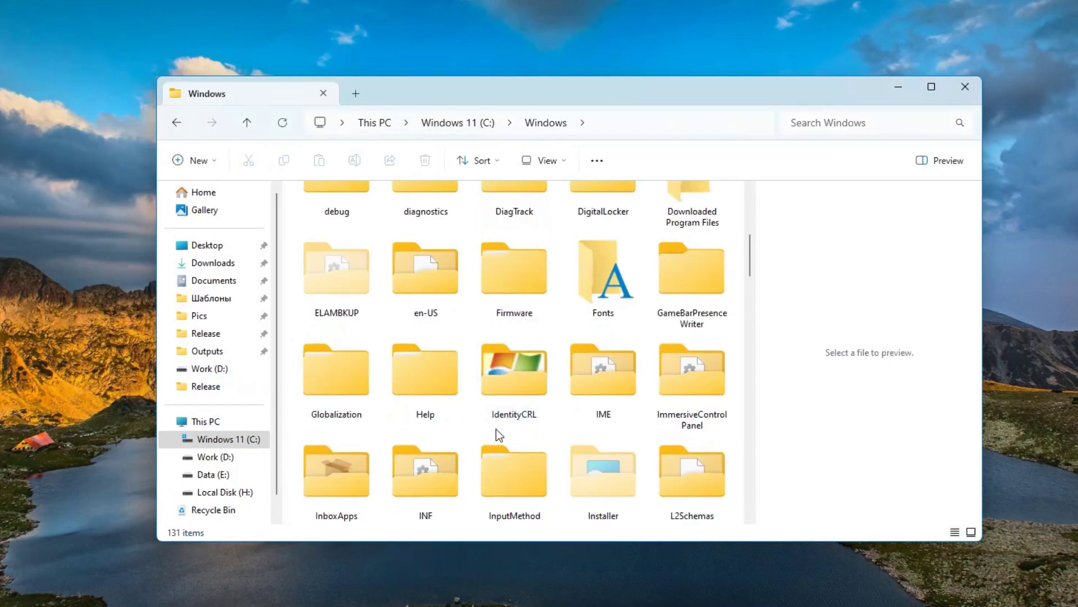
scroll(589, 426, down, 3)
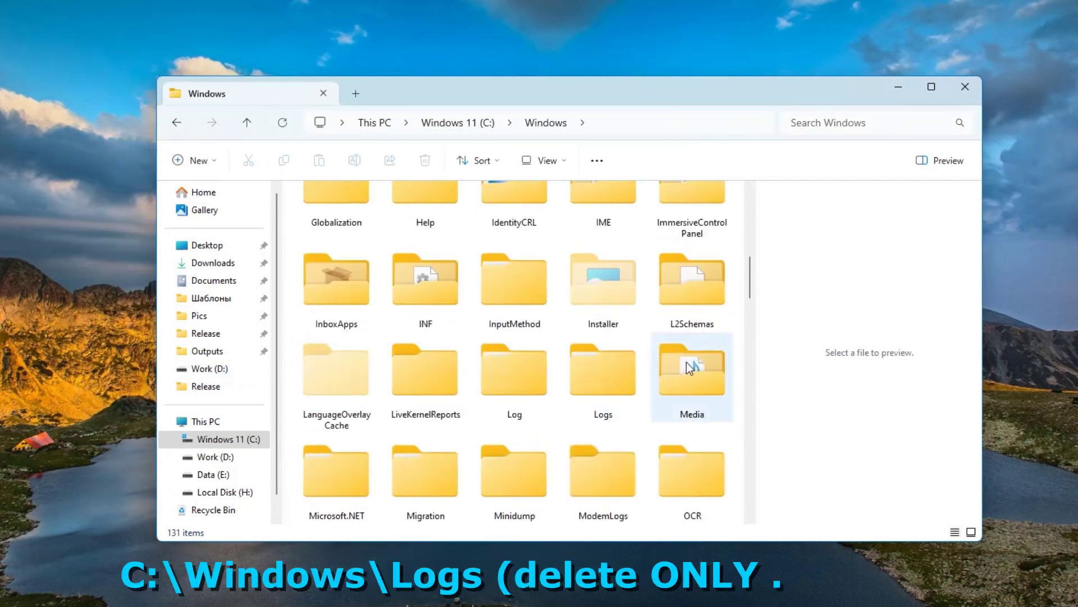
double_click(583, 386)
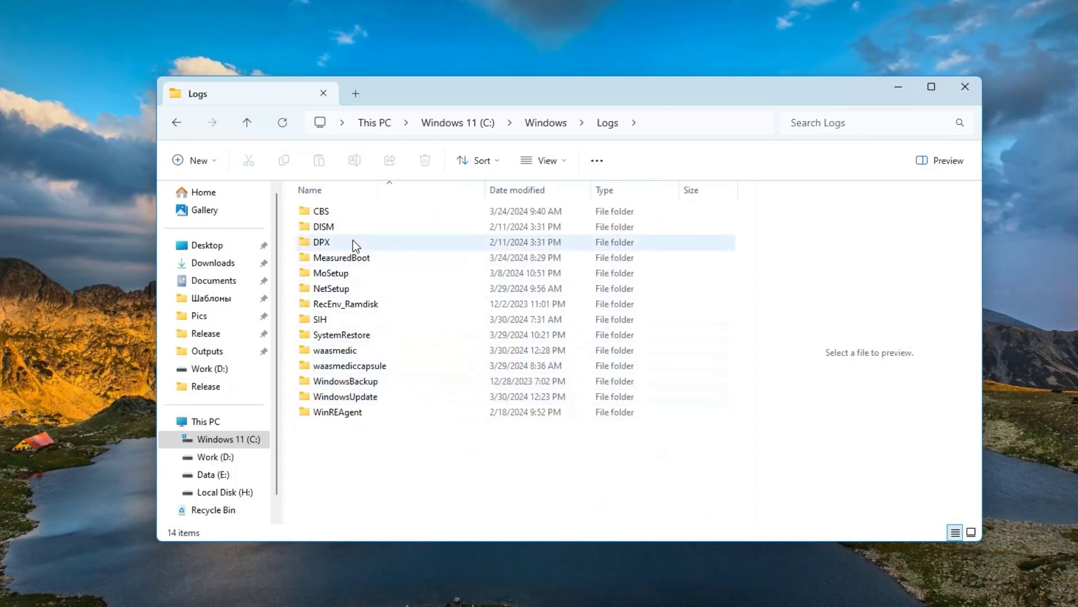
- View the CBS and MeasuredBoot log folders, then go back up to C:\Windows
double_click(357, 217)
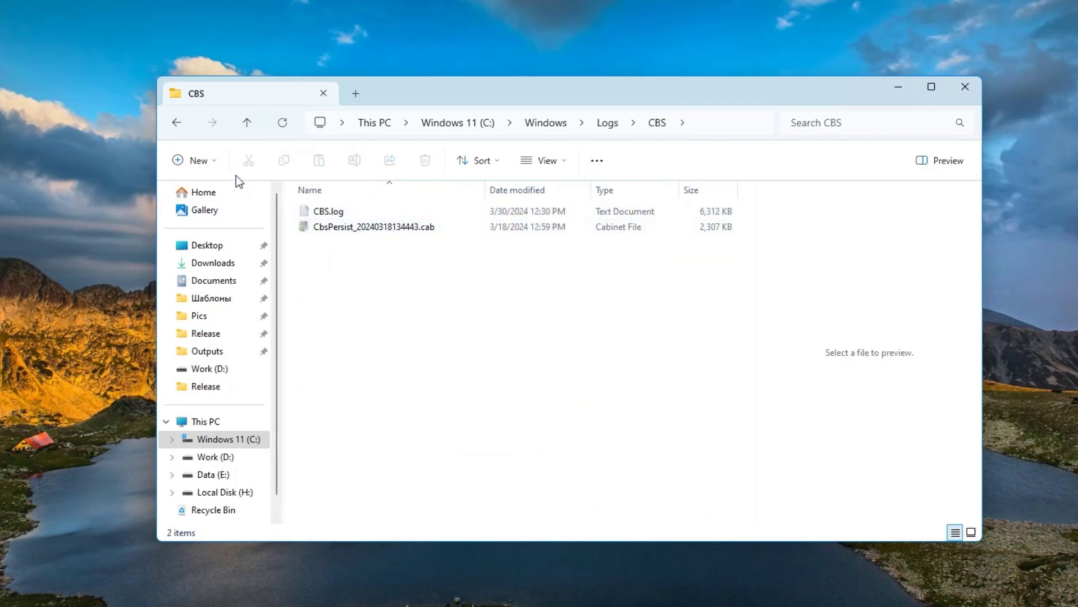
click(246, 122)
double_click(333, 256)
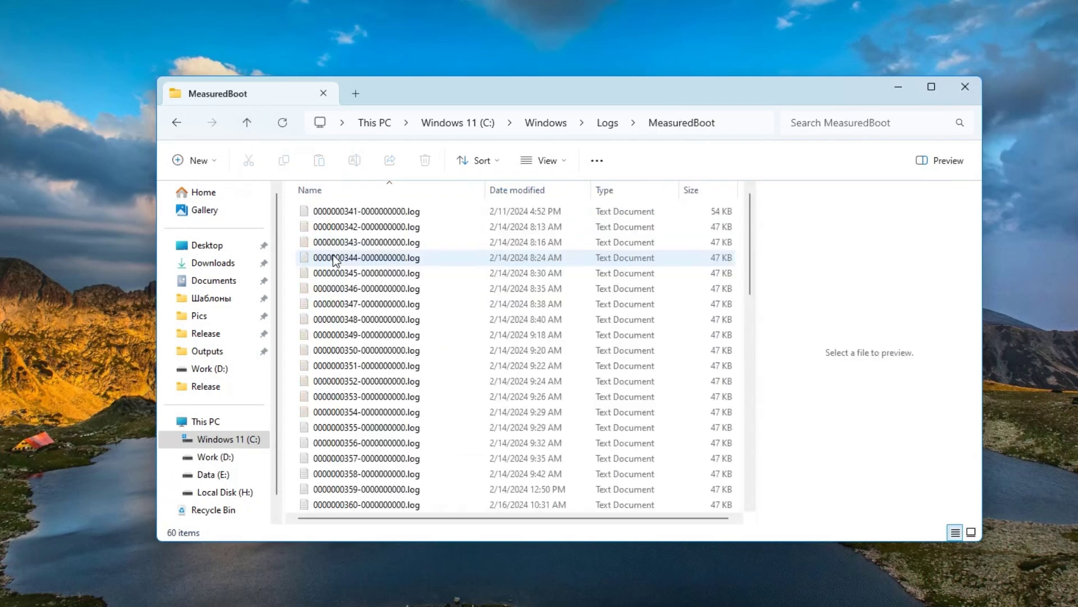
click(248, 124)
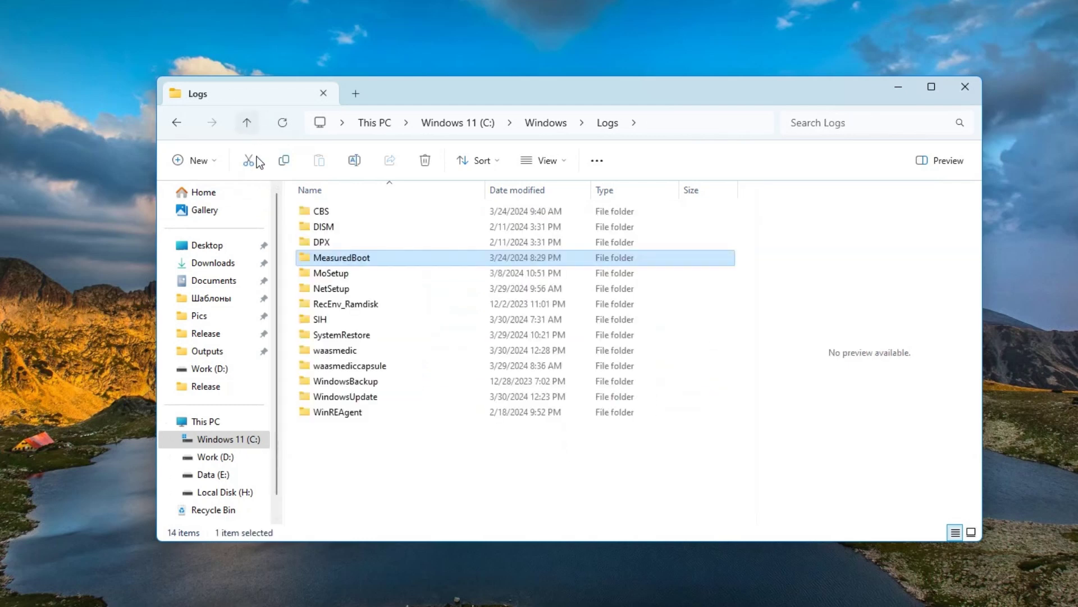
click(245, 125)
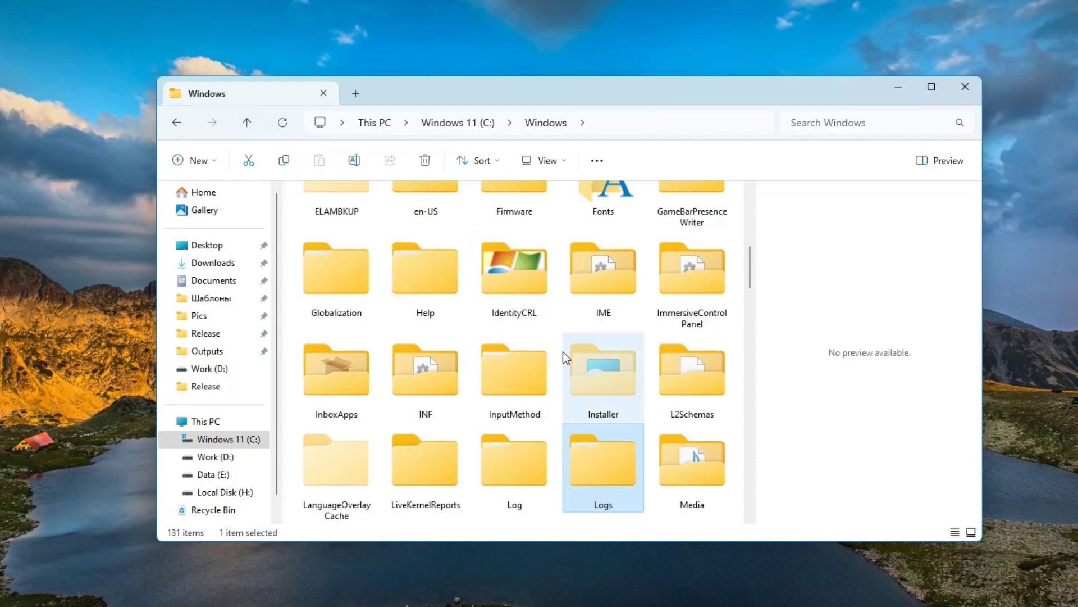
mouse_move(611, 366)
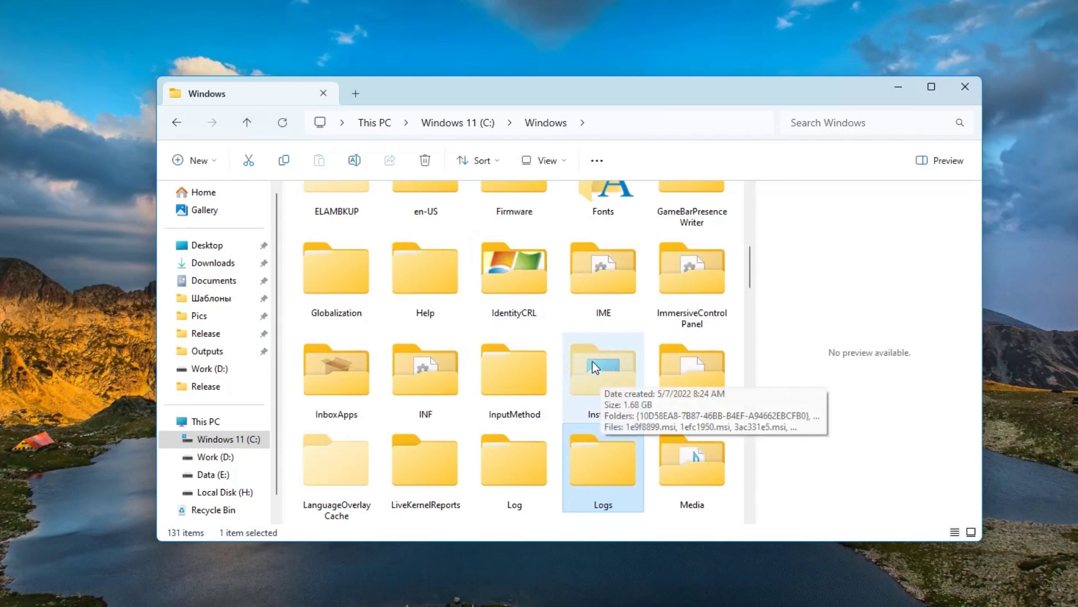
scroll(603, 370, up, 2)
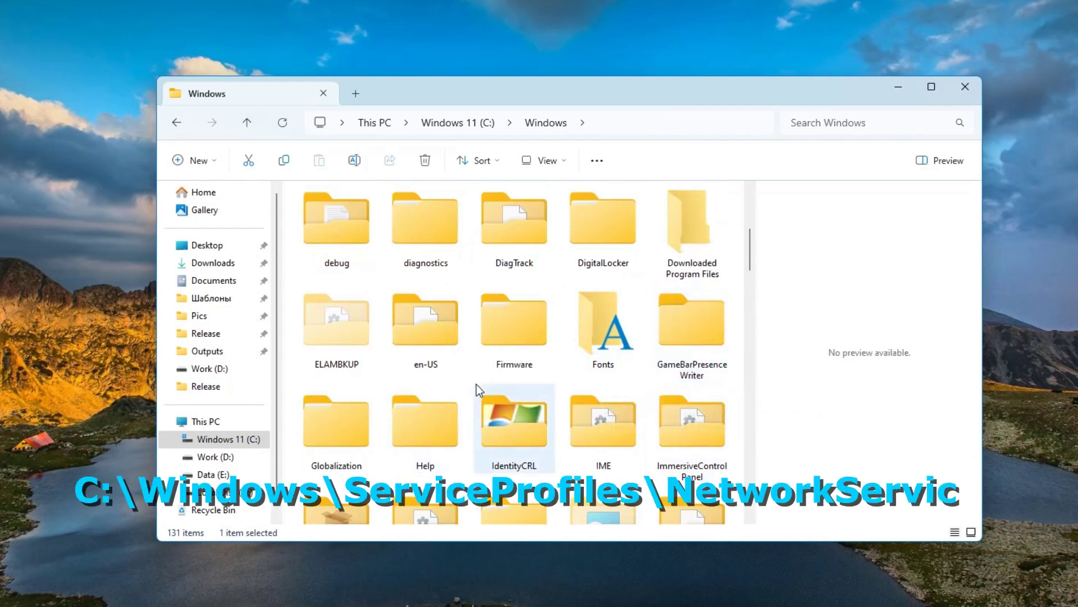
- Browse ServiceProfiles\NetworkService\AppData\Local\Microsoft\Windows and select DeliveryOptimization
scroll(562, 390, down, 8)
scroll(568, 392, down, 3)
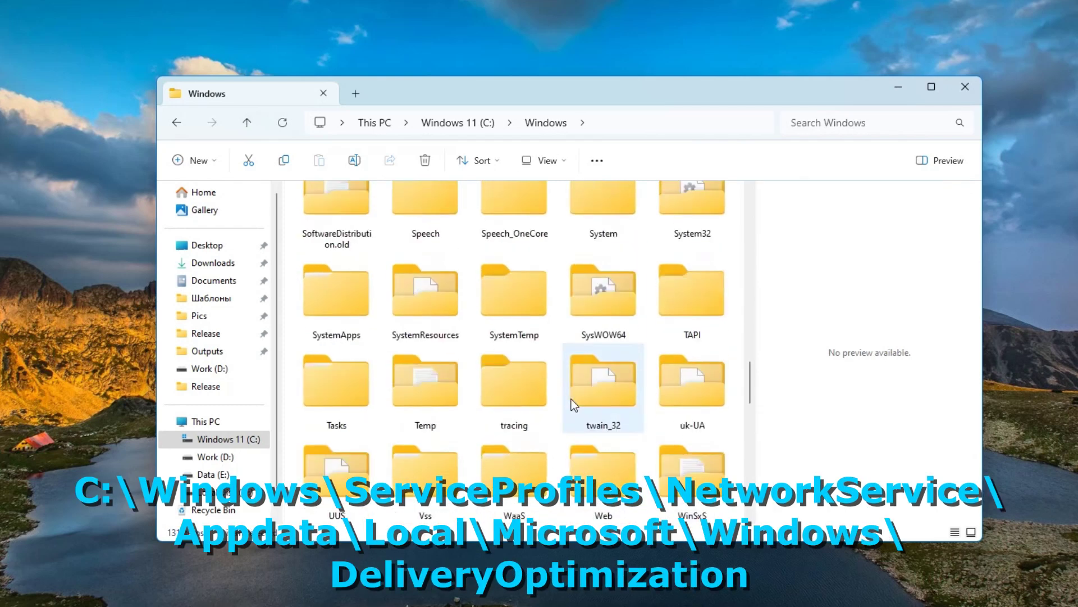
scroll(590, 309, up, 5)
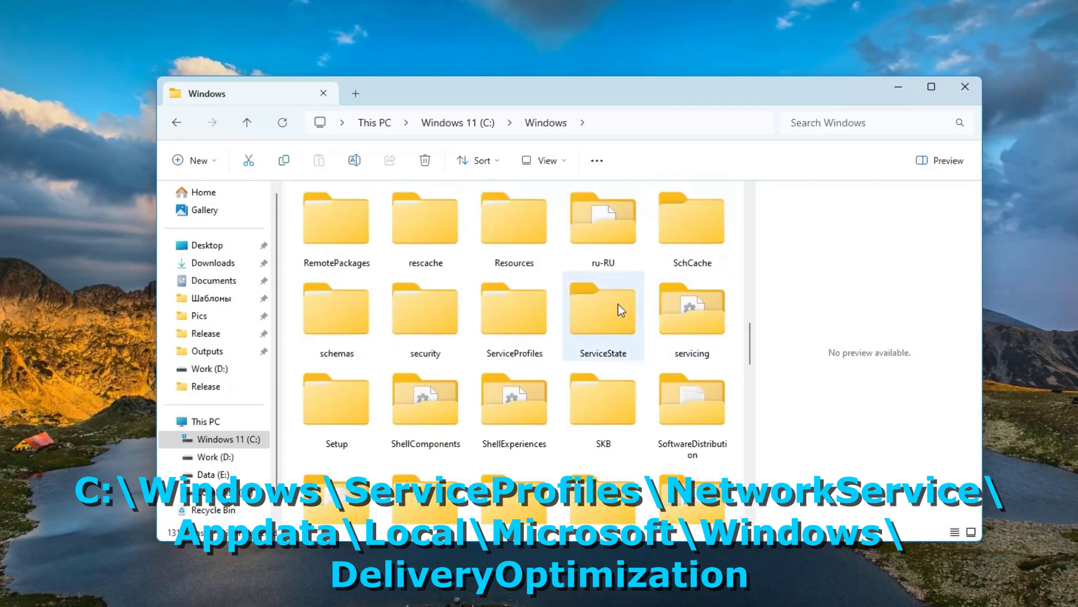
double_click(544, 313)
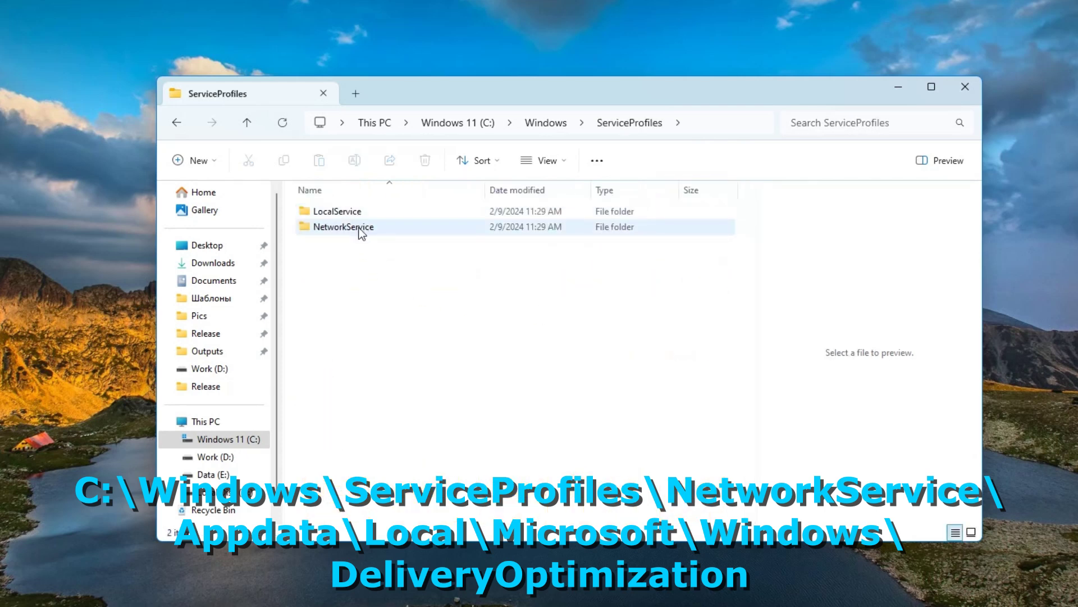
double_click(360, 227)
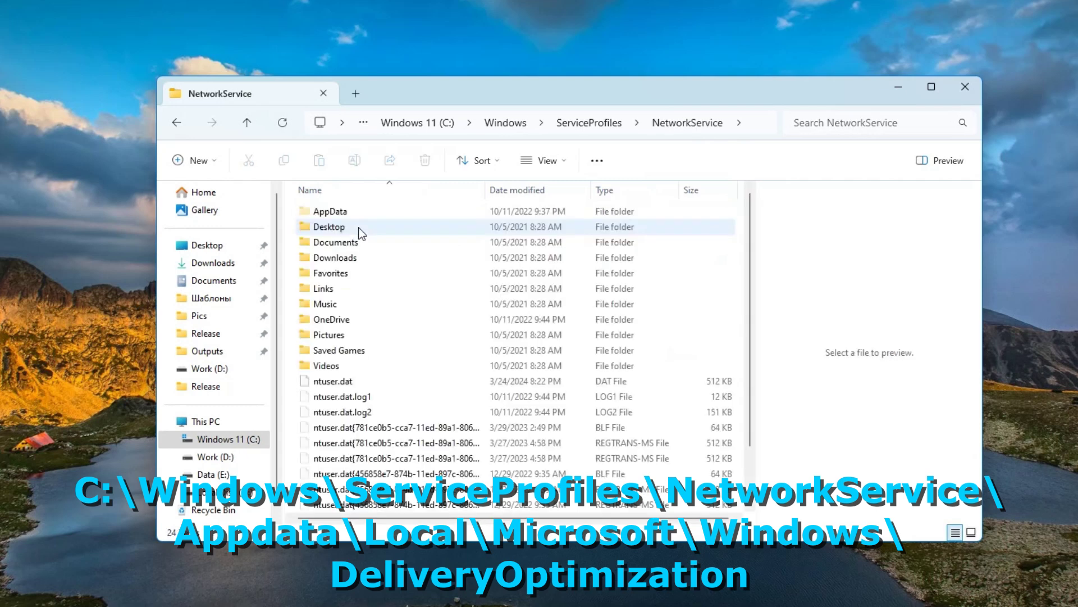
double_click(346, 211)
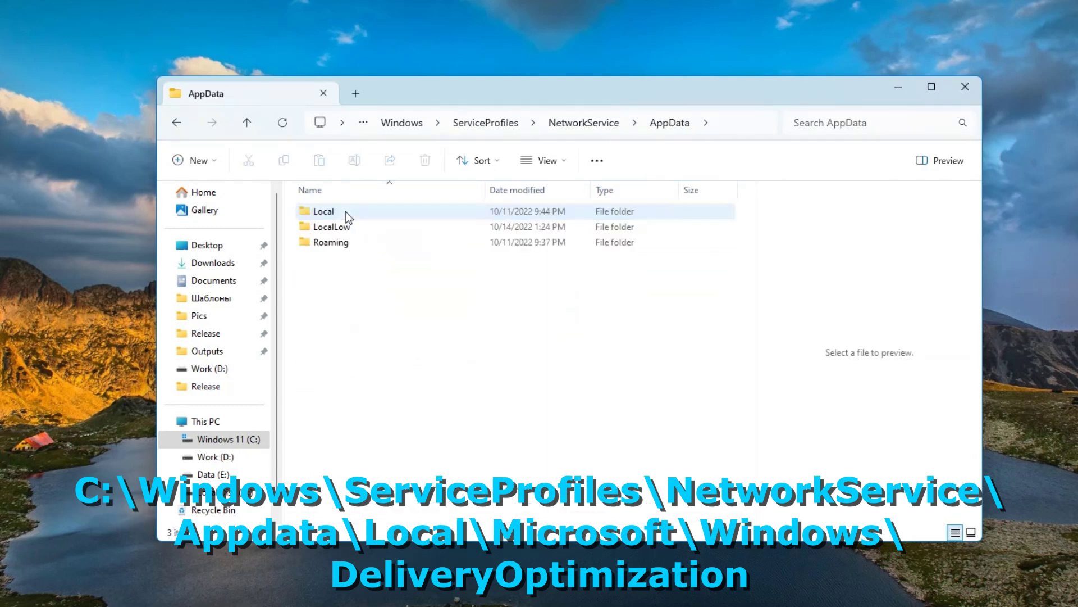
double_click(348, 212)
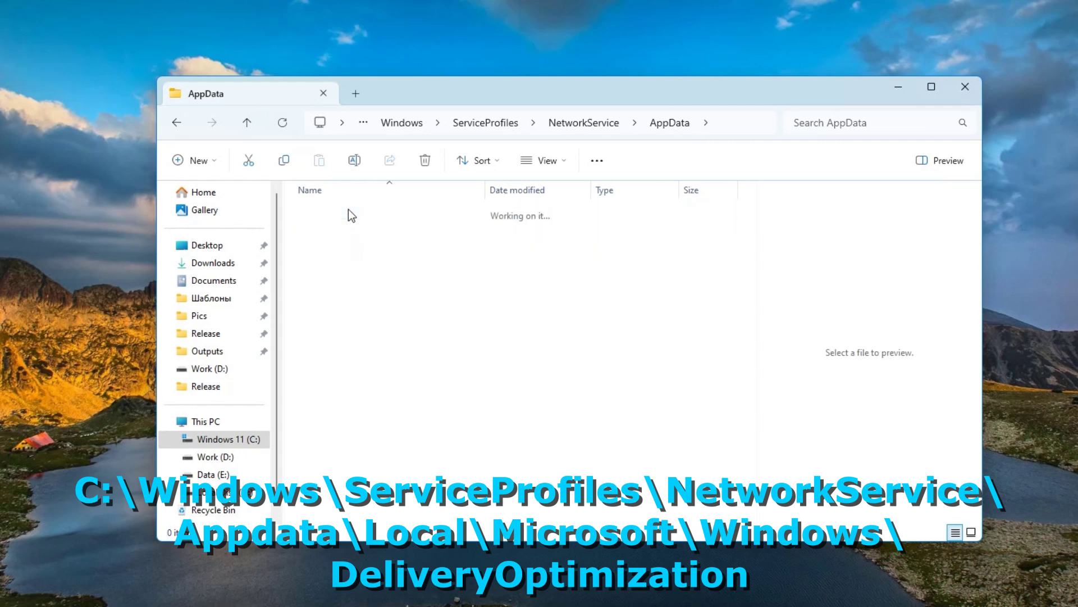
double_click(346, 211)
double_click(367, 242)
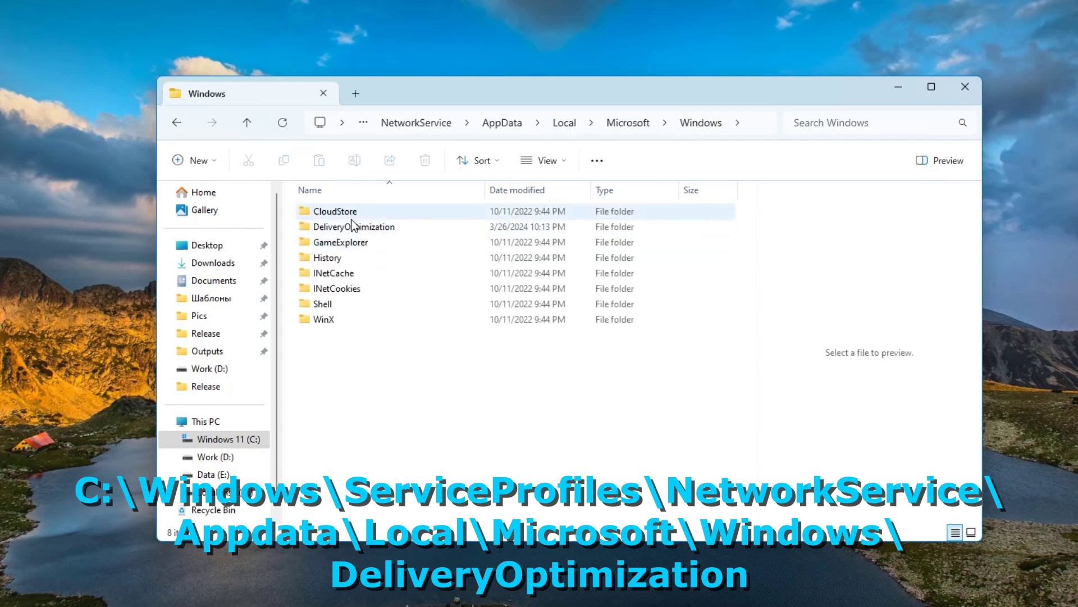
click(352, 227)
- Open DeliveryOptimization and check in Properties that Cache, Logs and State total 440 MB
double_click(362, 228)
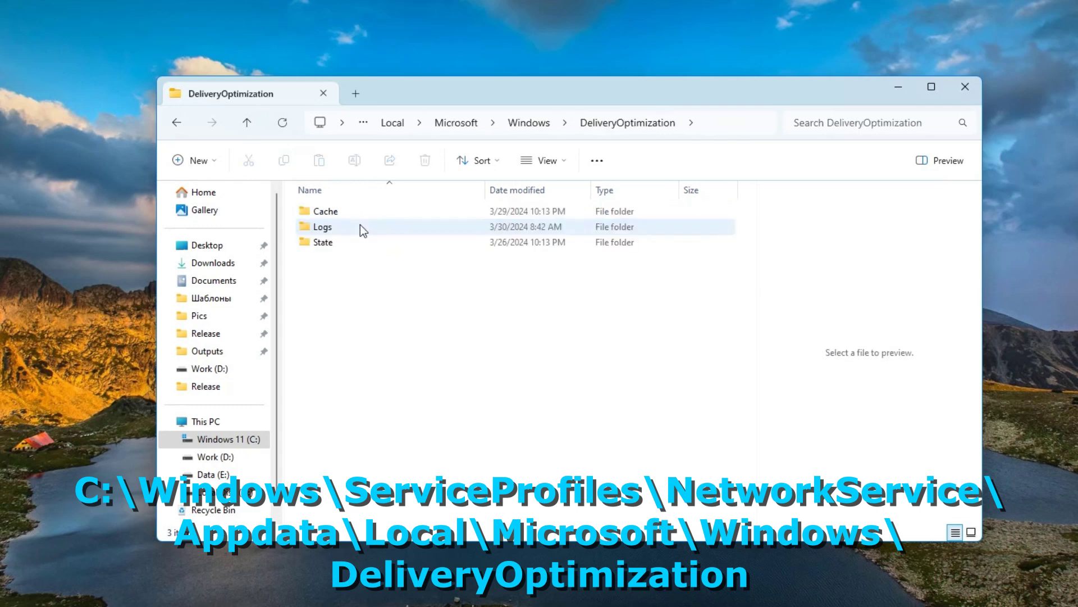
drag(339, 275, 324, 218)
right_click(329, 243)
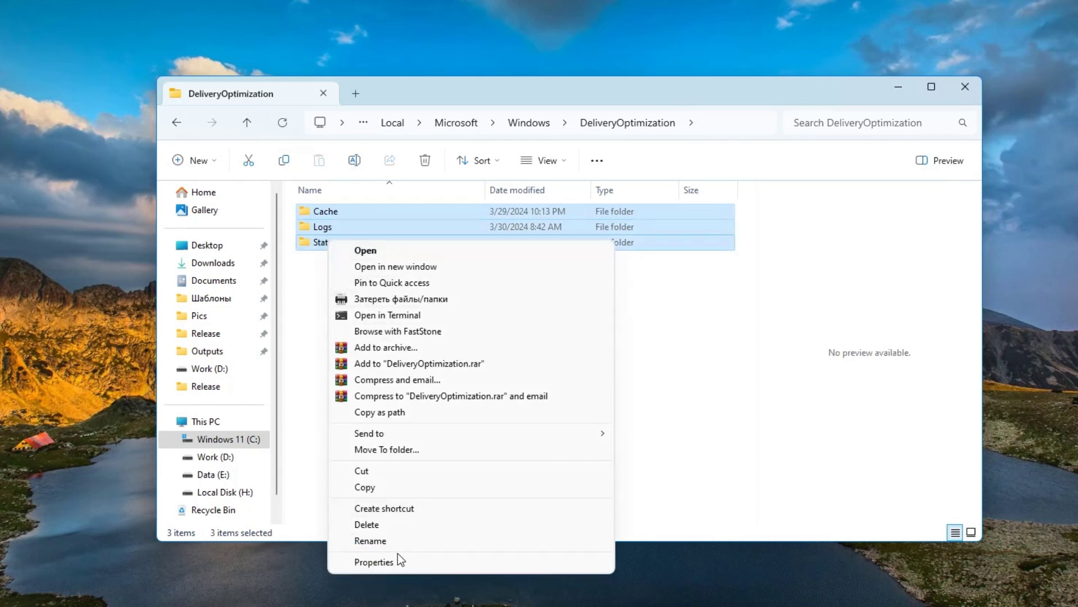
click(373, 562)
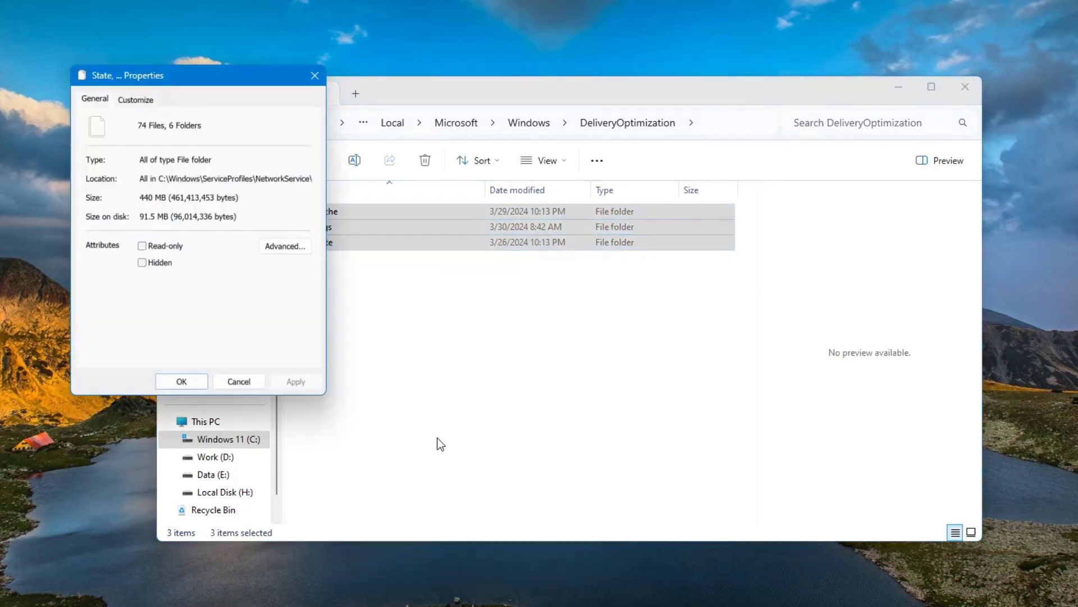
click(248, 380)
click(313, 292)
- Browse the Cache, Logs and State folders in turn, returning to DeliveryOptimization each time
double_click(341, 211)
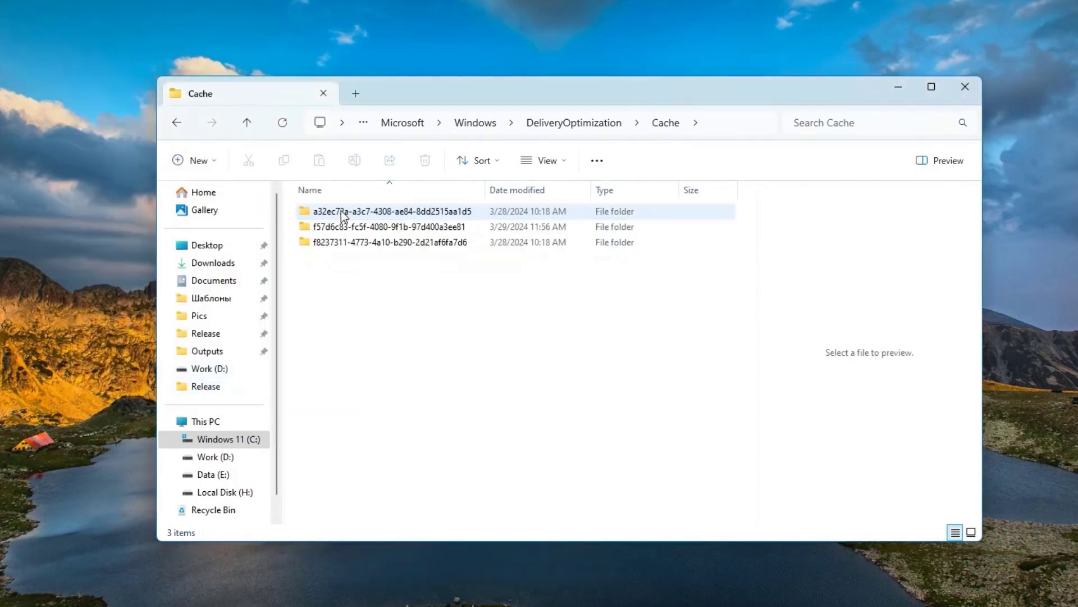
click(254, 124)
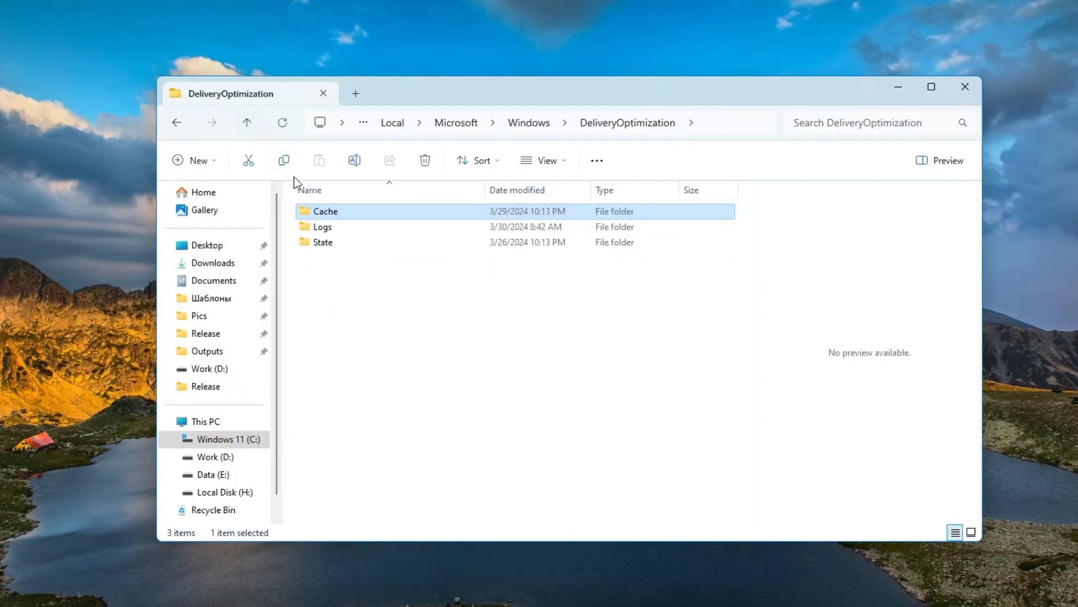
double_click(332, 225)
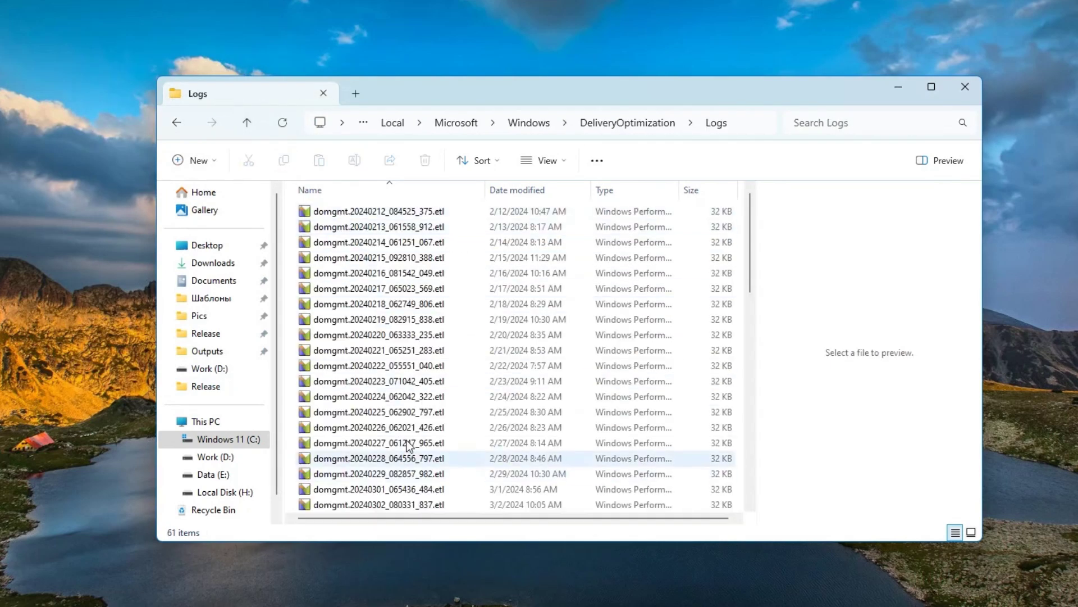
click(247, 122)
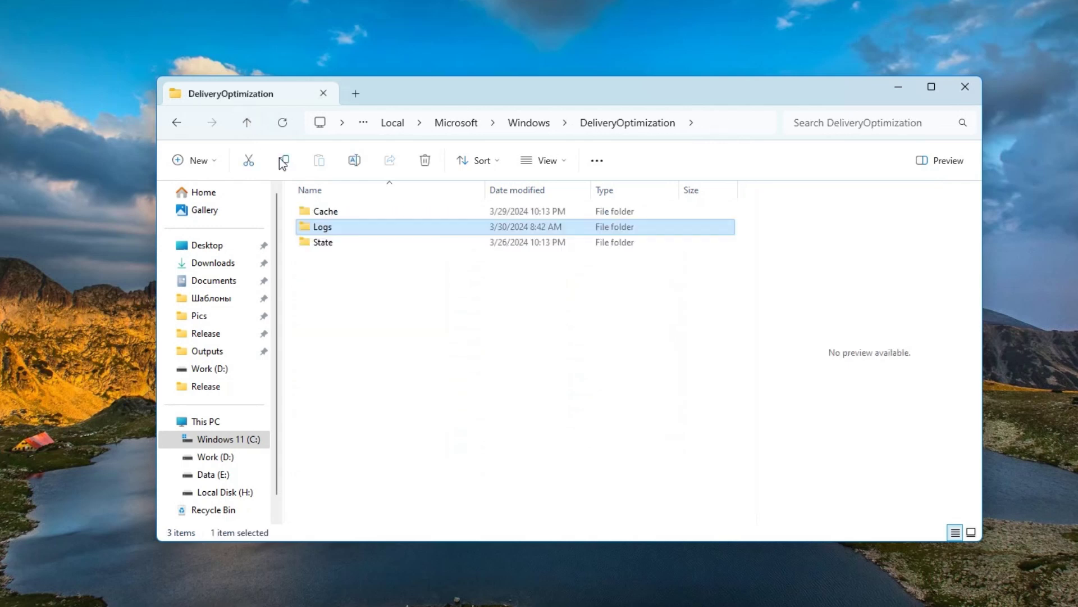
double_click(336, 241)
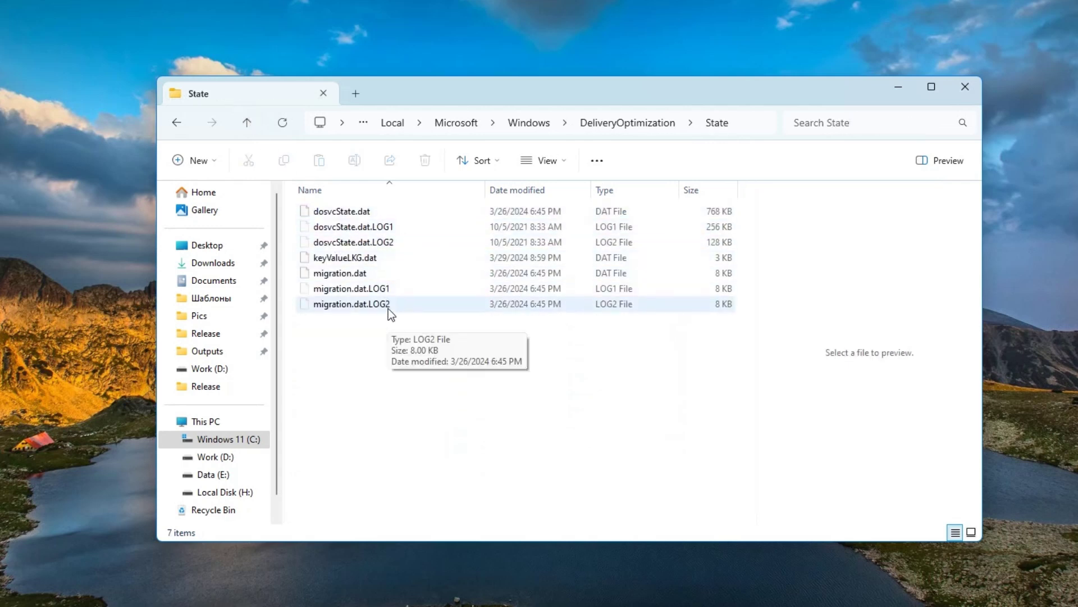
click(247, 122)
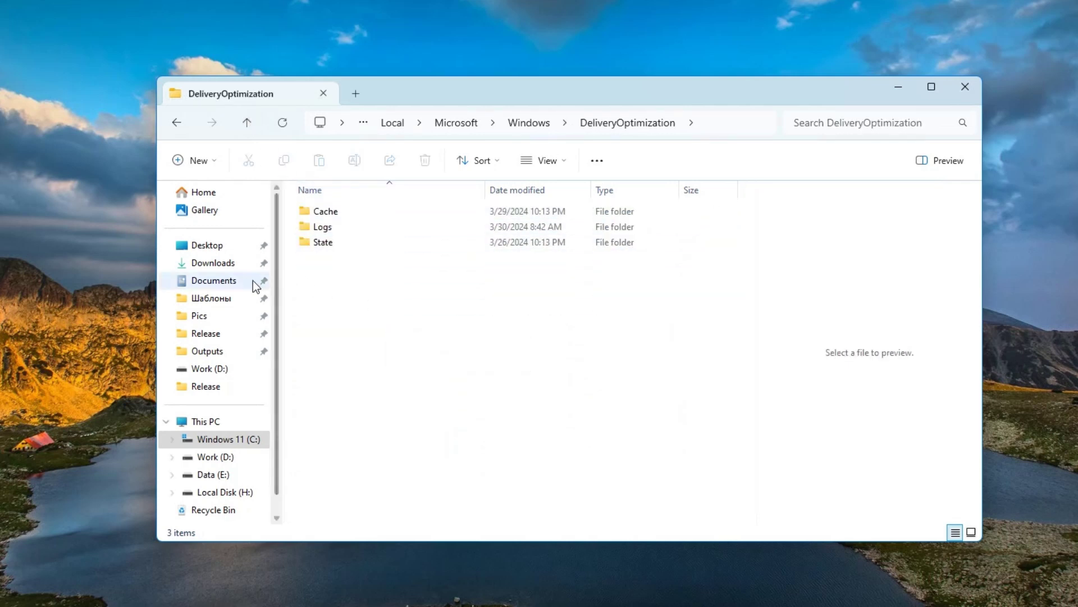
- Open C:\Windows\Prefetch and grant permanent access with Continue
click(213, 439)
double_click(533, 473)
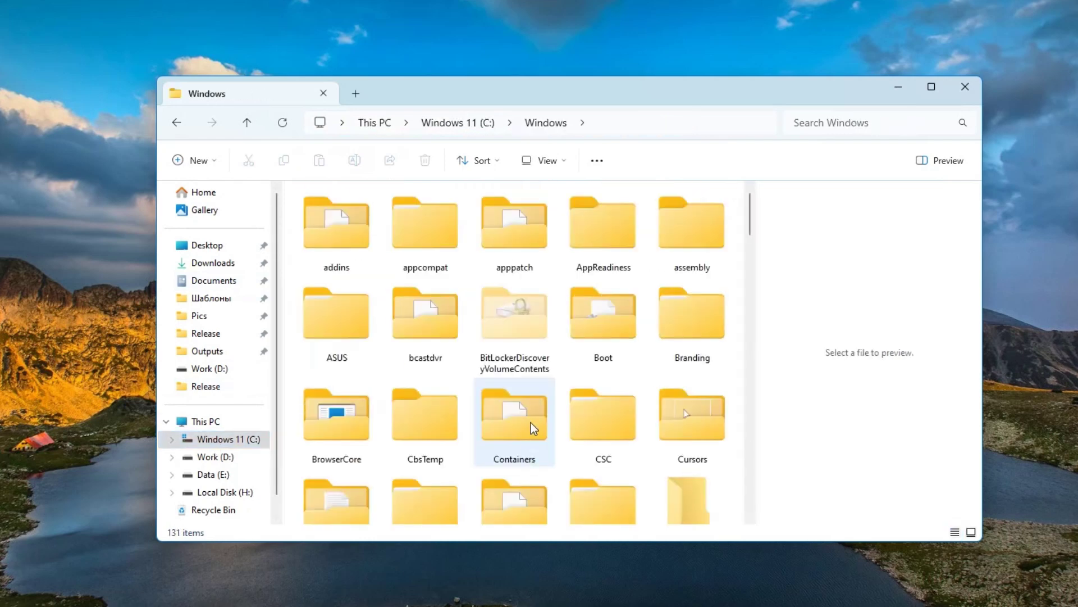
scroll(627, 356, down, 4)
scroll(625, 356, down, 5)
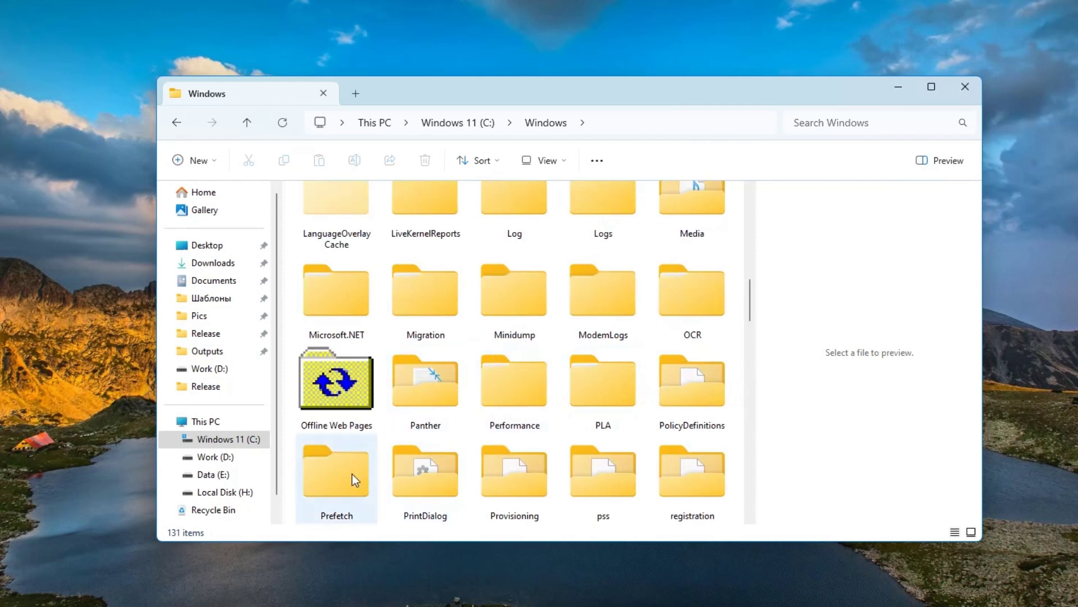
double_click(352, 480)
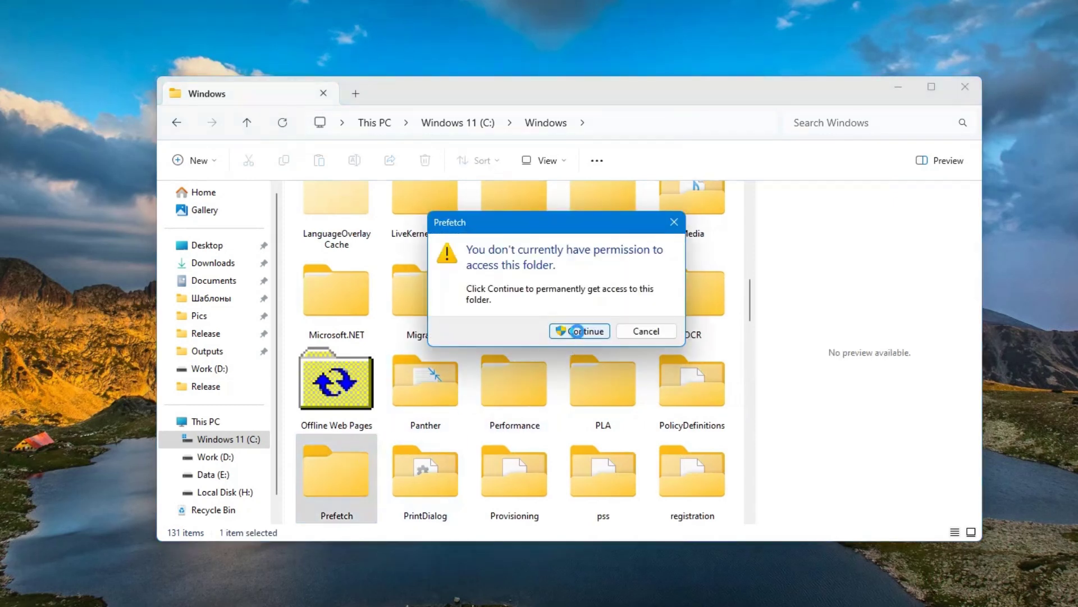
click(578, 331)
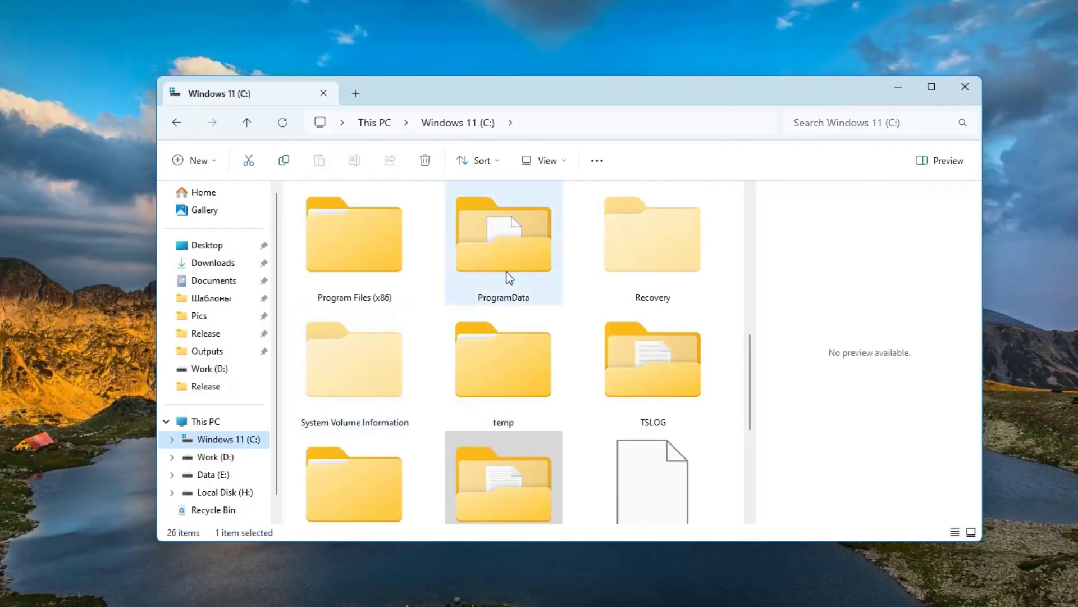
double_click(508, 274)
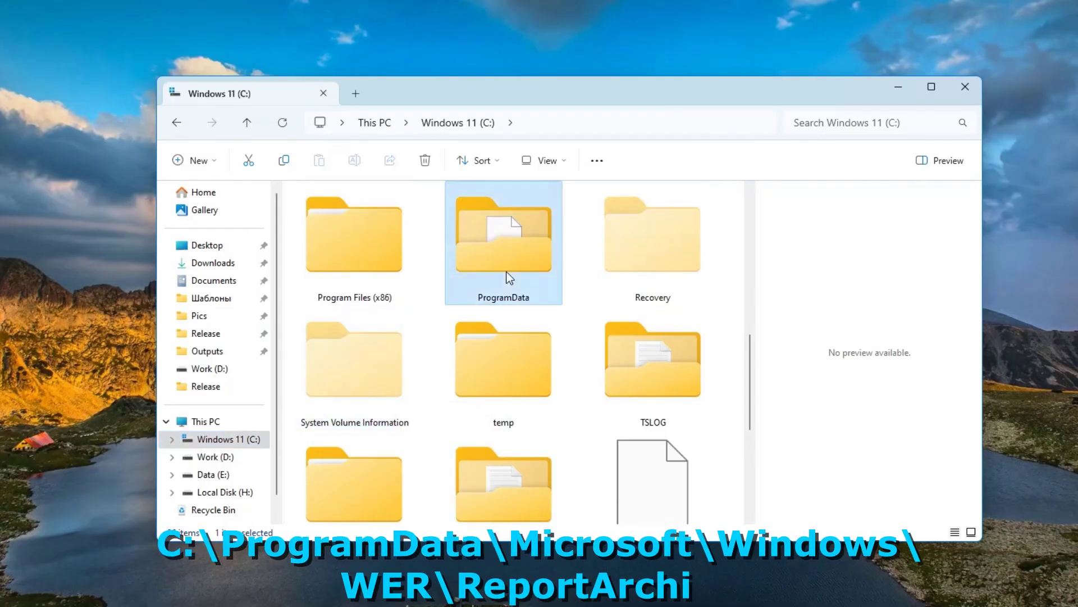
scroll(394, 402, down, 5)
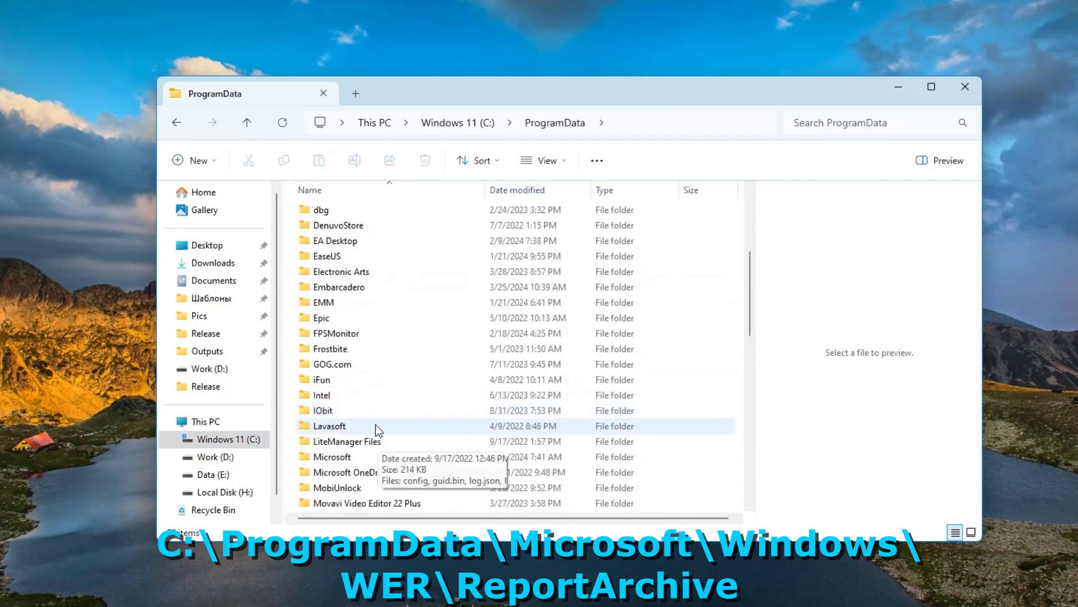
double_click(373, 444)
scroll(377, 400, down, 6)
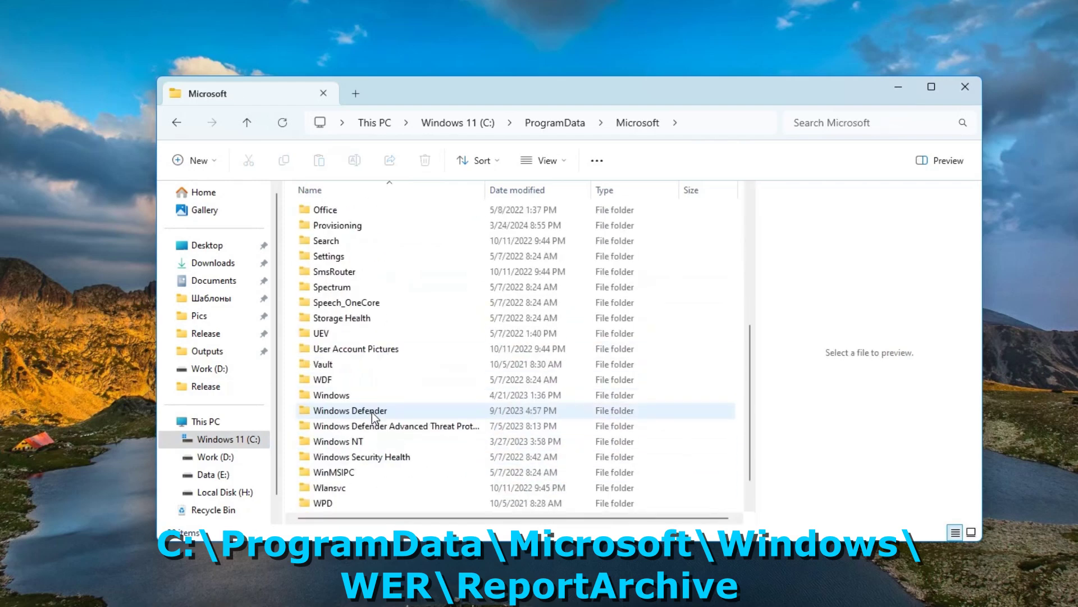
click(344, 411)
double_click(334, 395)
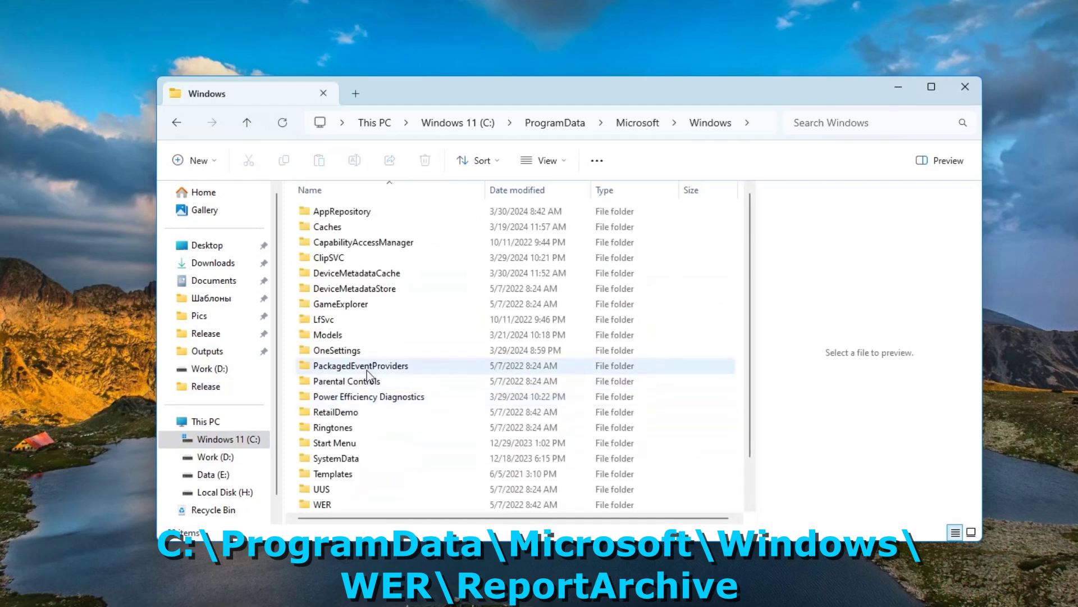
scroll(350, 457, down, 1)
double_click(351, 457)
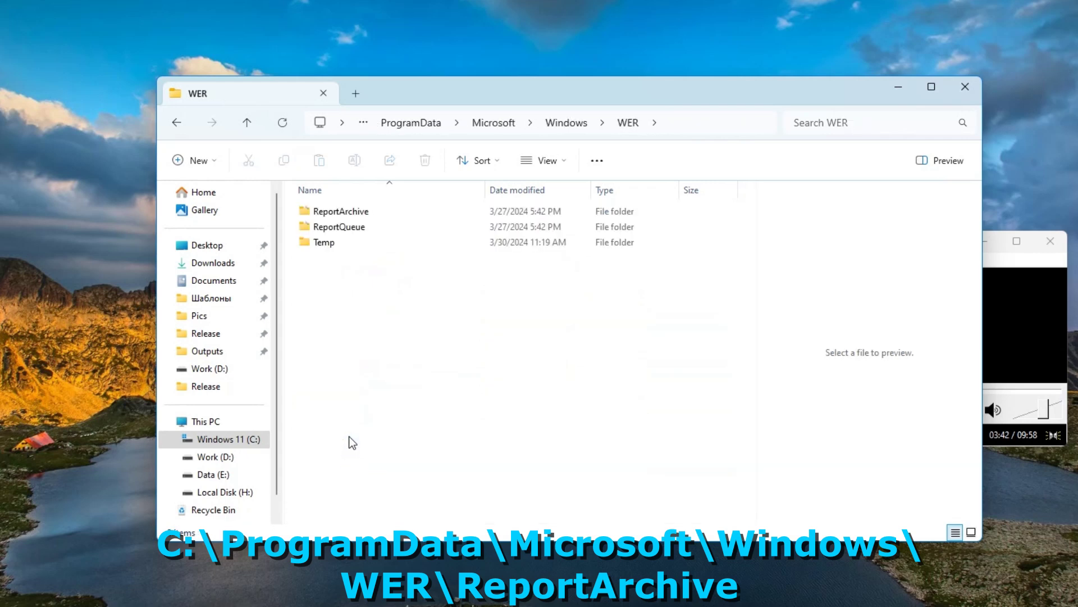
double_click(353, 212)
scroll(393, 351, down, 15)
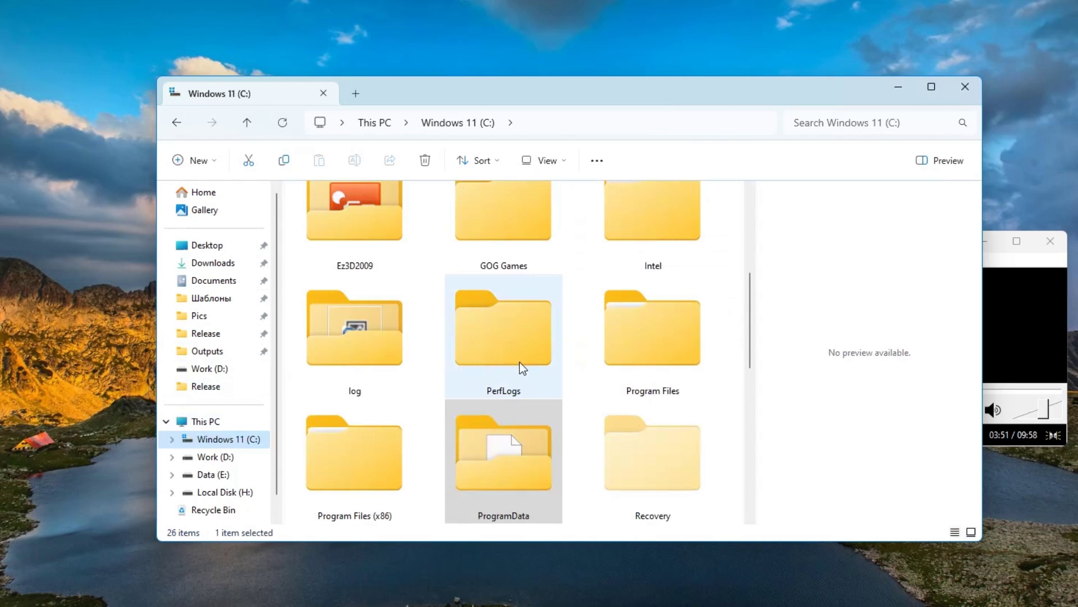
- Enlarge and reposition the Explorer window, hide the media player, and deselect ProgramData
ctrl+scroll(523, 368, down, 4)
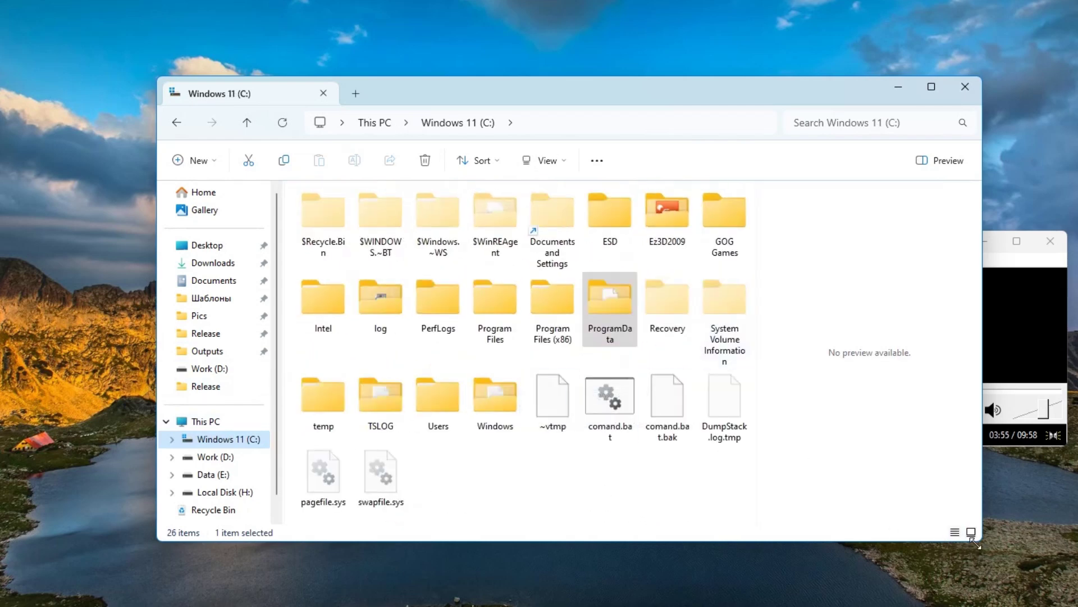
drag(980, 540, 1077, 606)
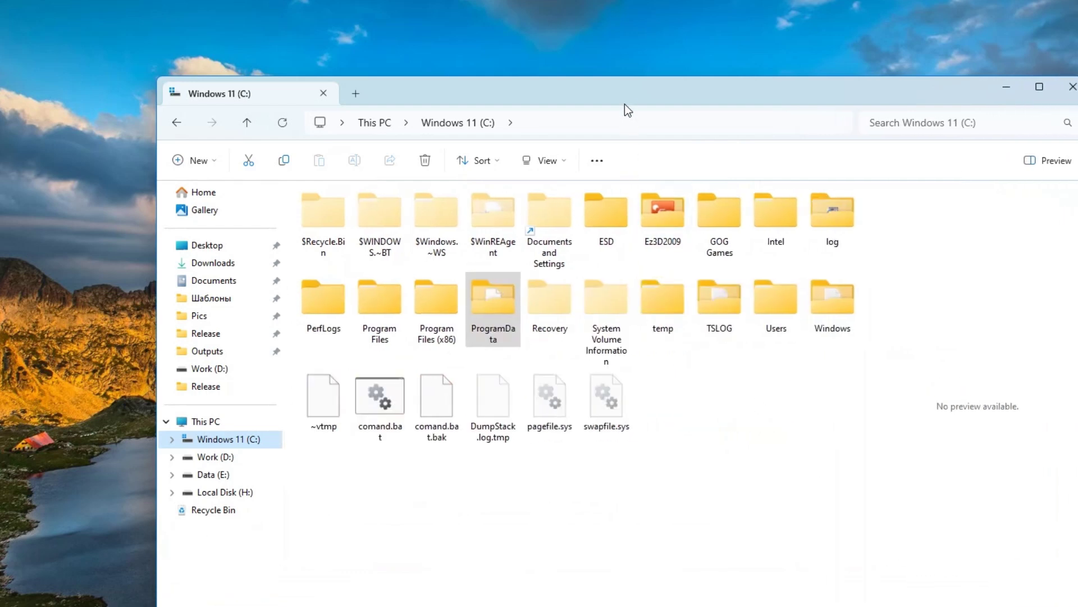
drag(627, 109, 552, 66)
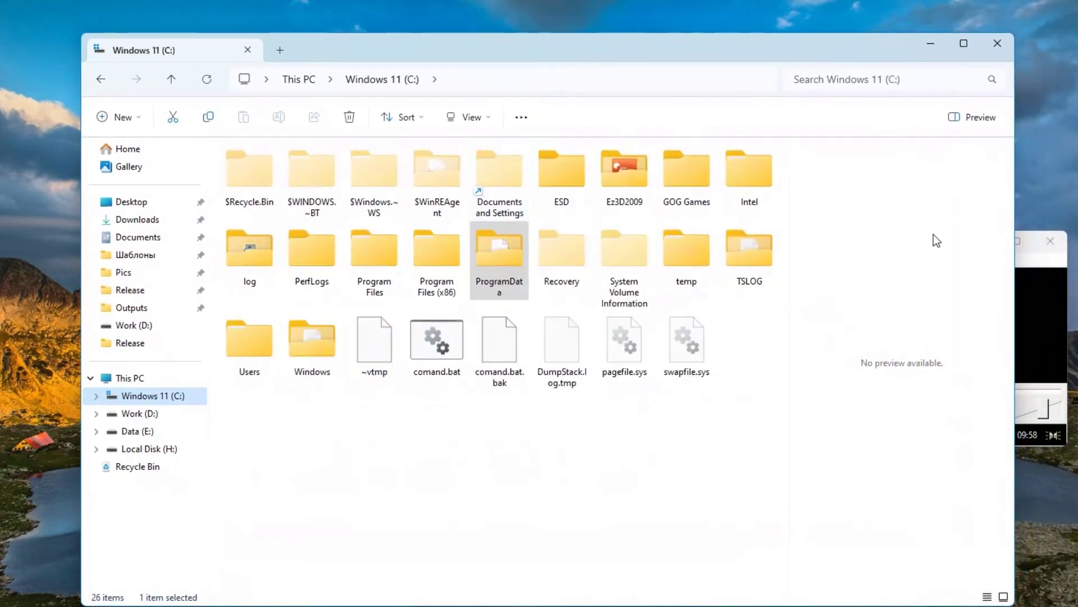
click(1065, 274)
click(984, 240)
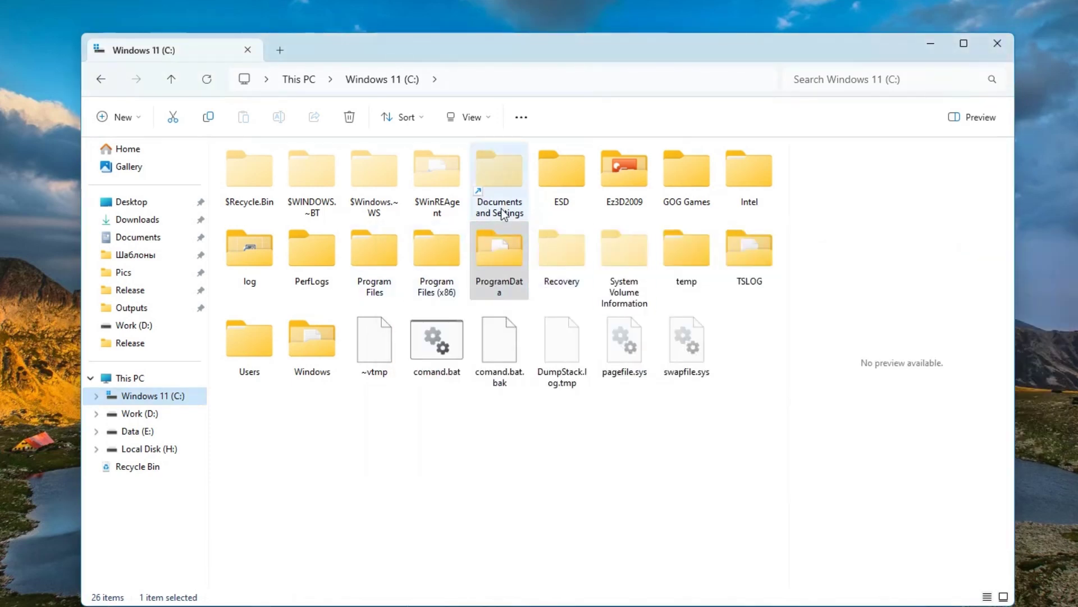
click(584, 418)
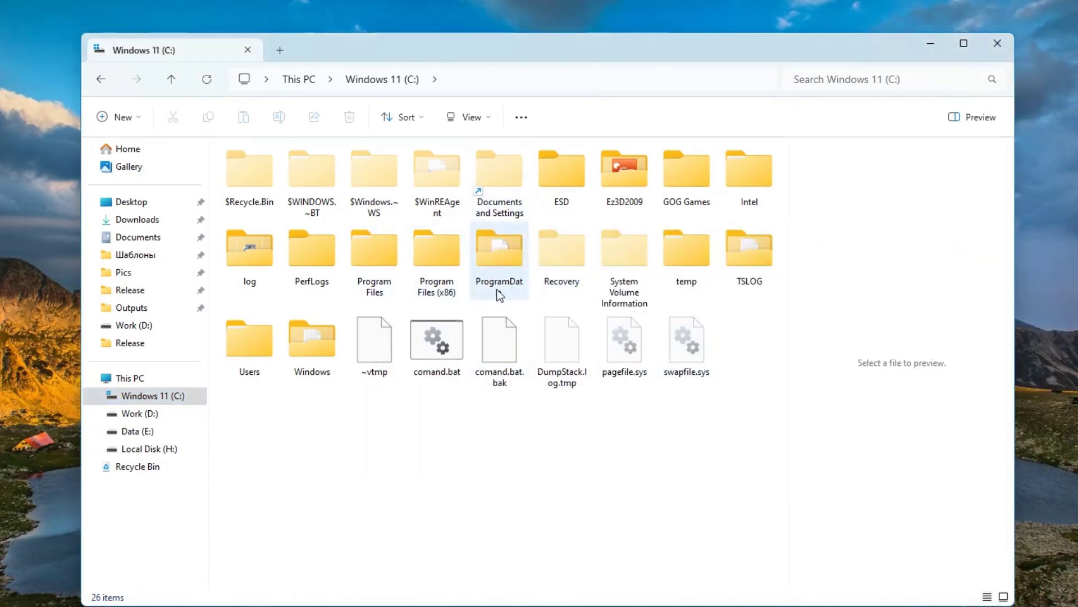
- Open Users, the profile folder, then AppData showing Local, LocalLow and Roaming
double_click(263, 342)
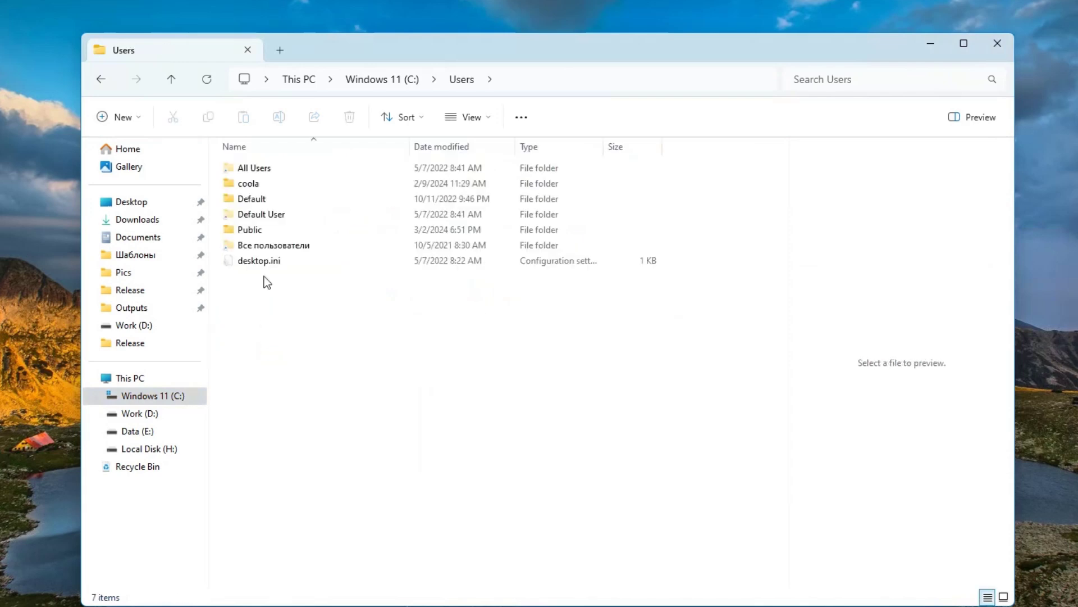
double_click(261, 183)
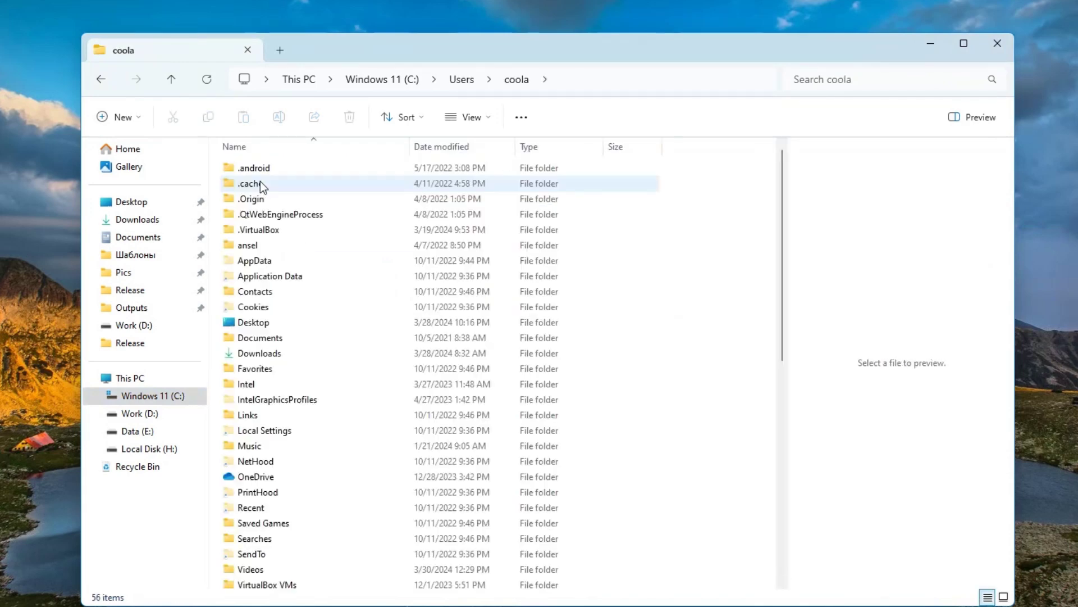
double_click(263, 259)
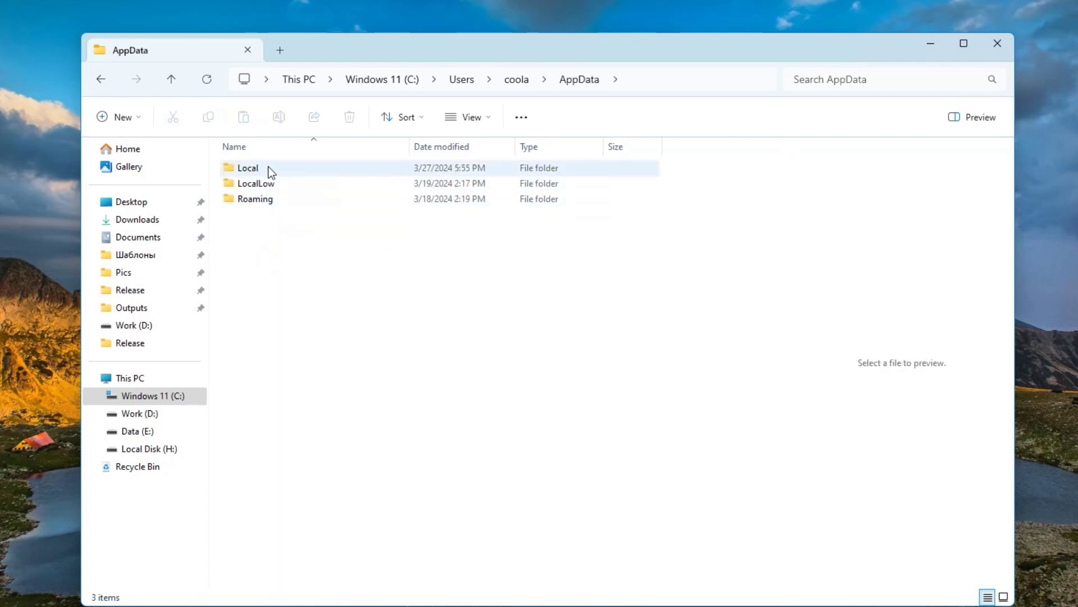
scroll(272, 173, up, 5)
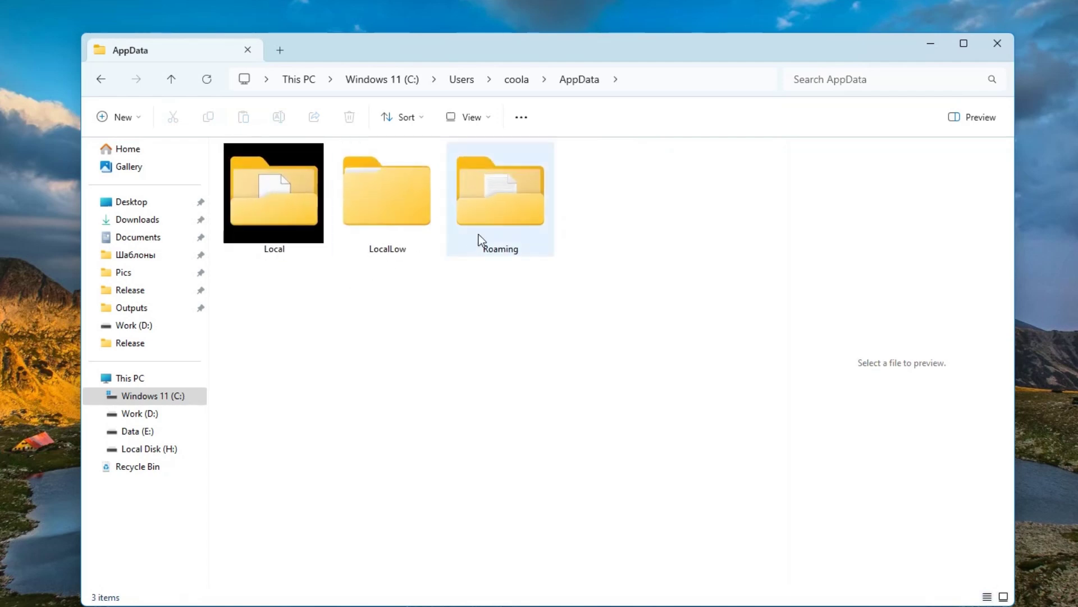
click(479, 234)
scroll(300, 211, up, 1)
click(297, 205)
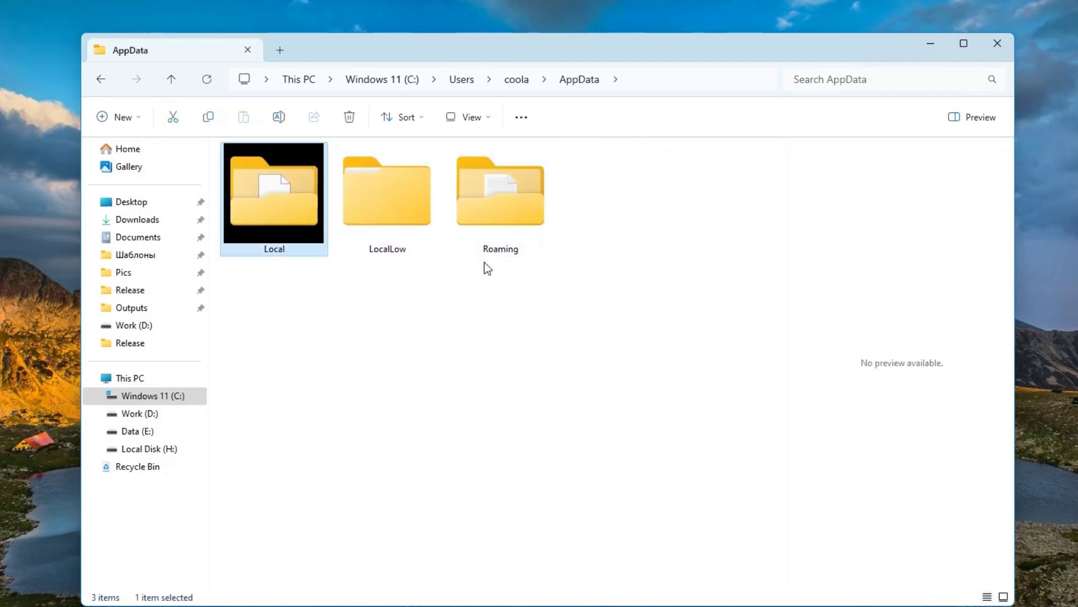
click(536, 291)
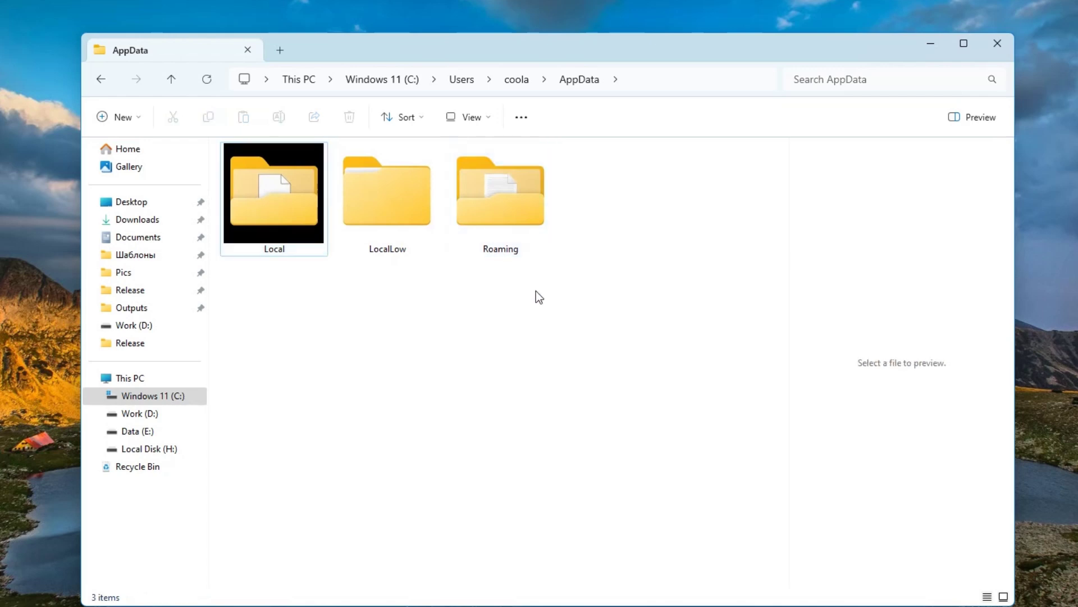
click(870, 79)
- Search AppData for 'cache' and check a Cache_Data folder's Properties
text(ca)
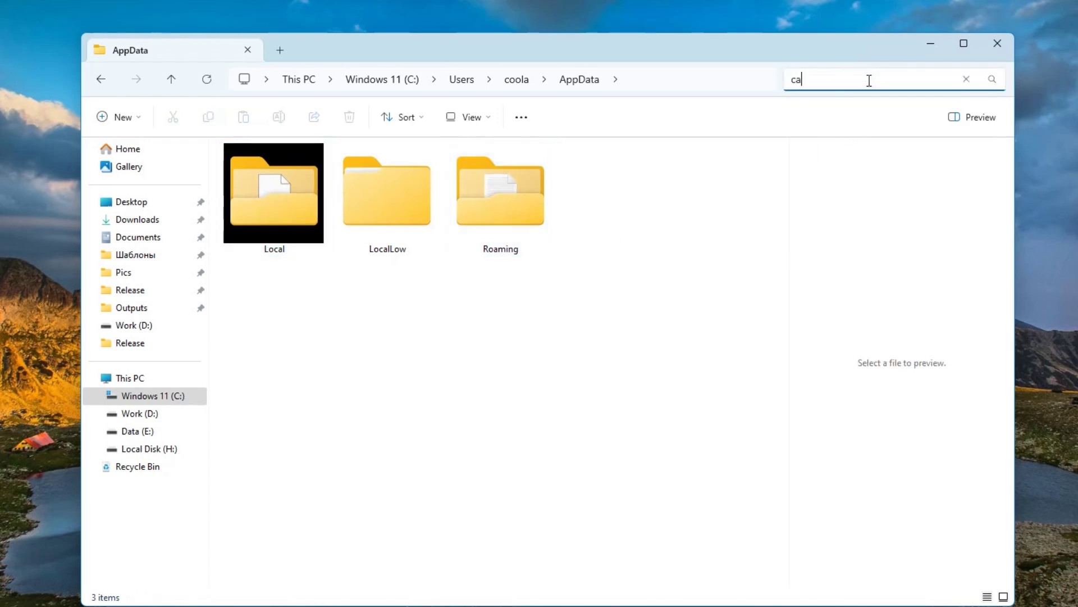
text(che)
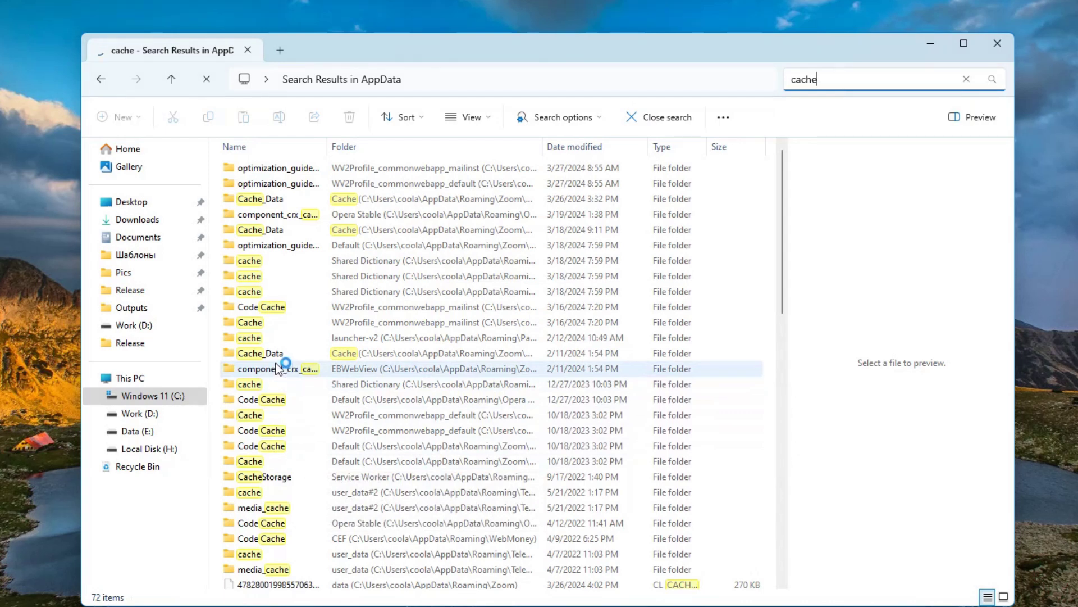
right_click(269, 358)
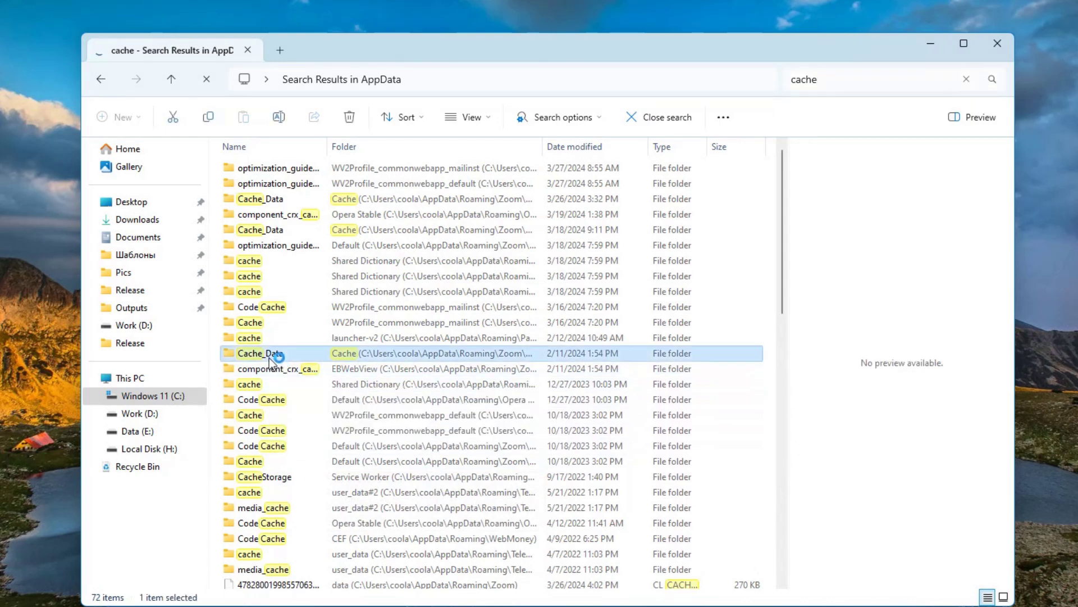
click(306, 595)
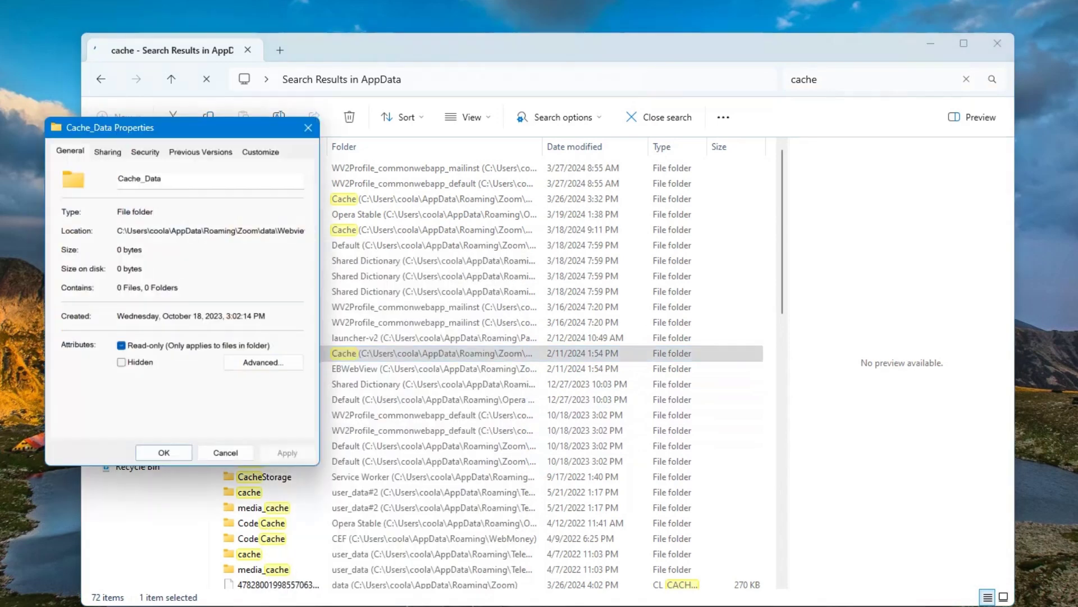
click(231, 448)
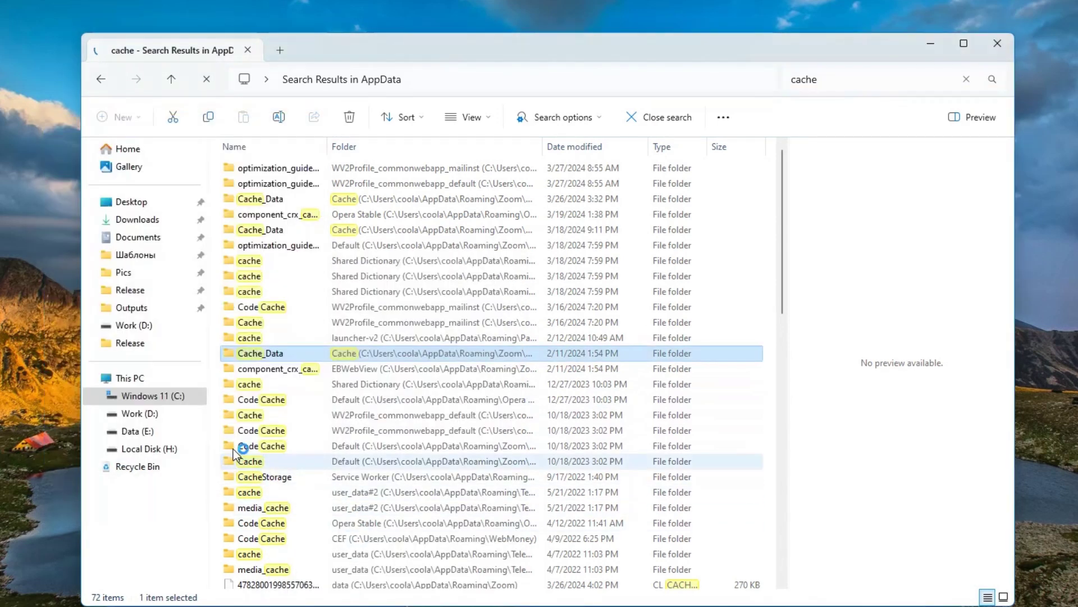
- Open the Cache_Data folders and select the five cache files, then return to results
double_click(274, 354)
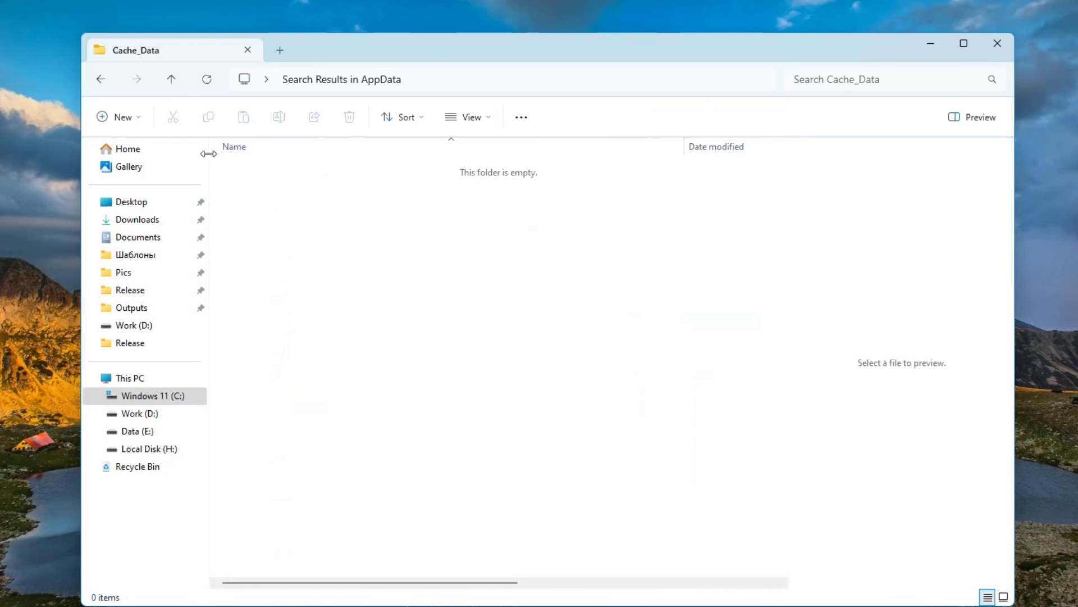
click(100, 79)
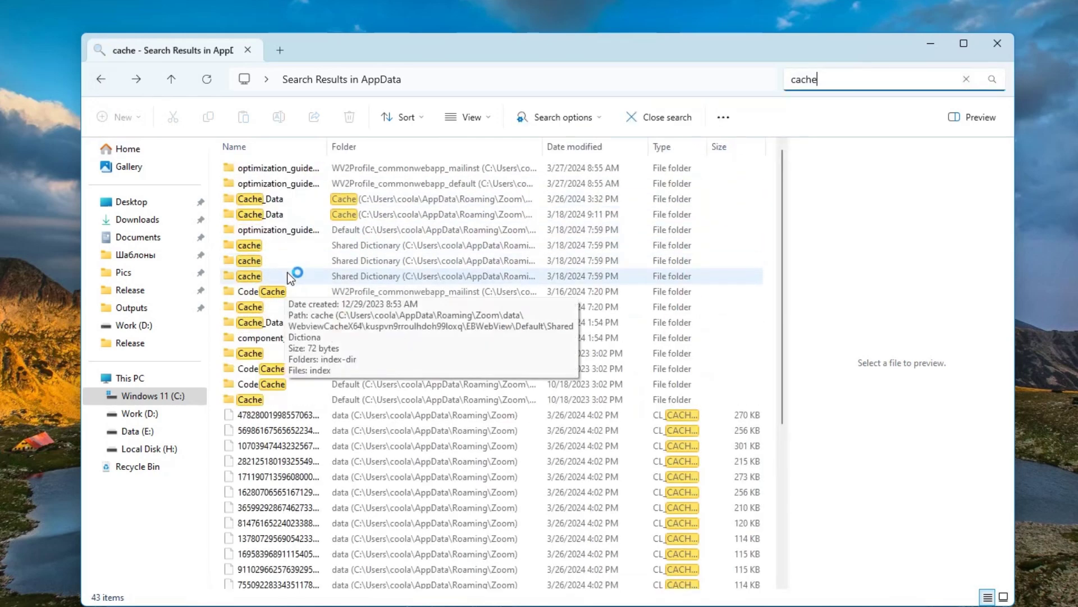
double_click(291, 219)
drag(286, 246, 254, 162)
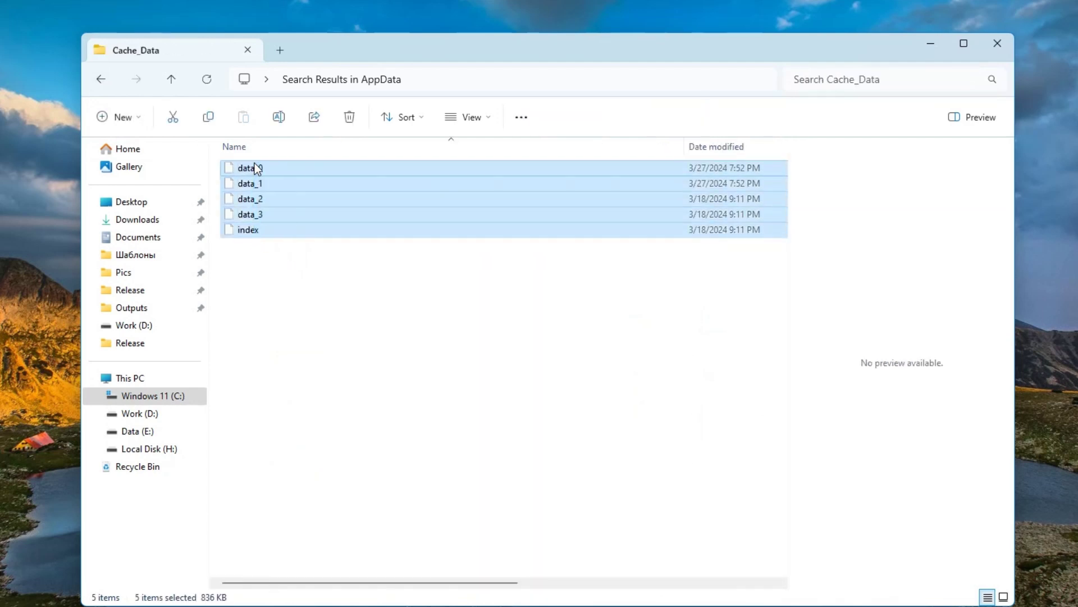
click(171, 83)
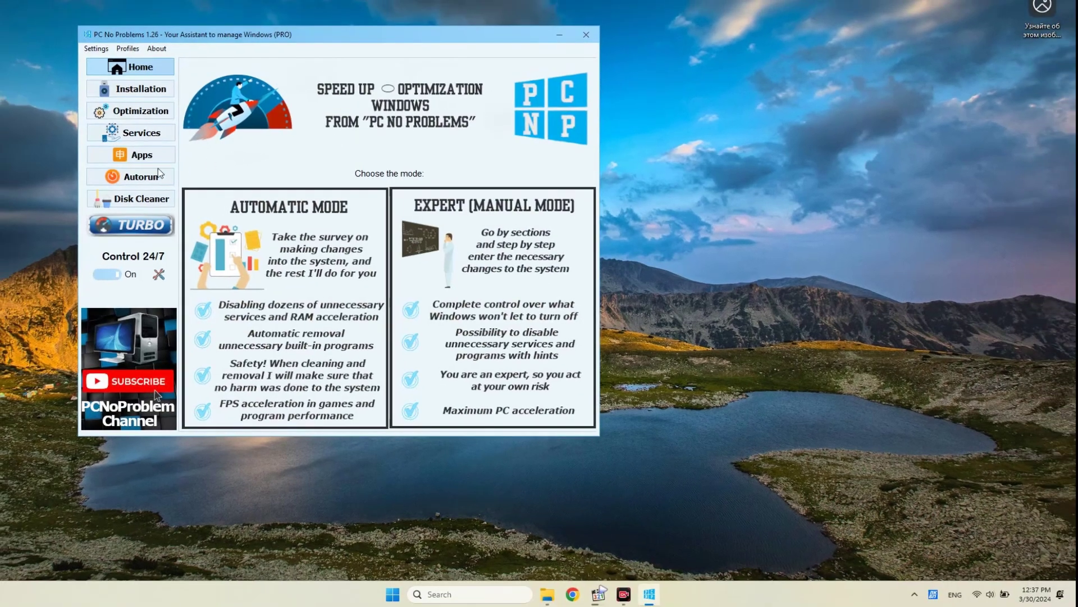
- In Disk Cleaner, select every cache entry found on C: and delete them, freeing 3434 Mb
click(130, 199)
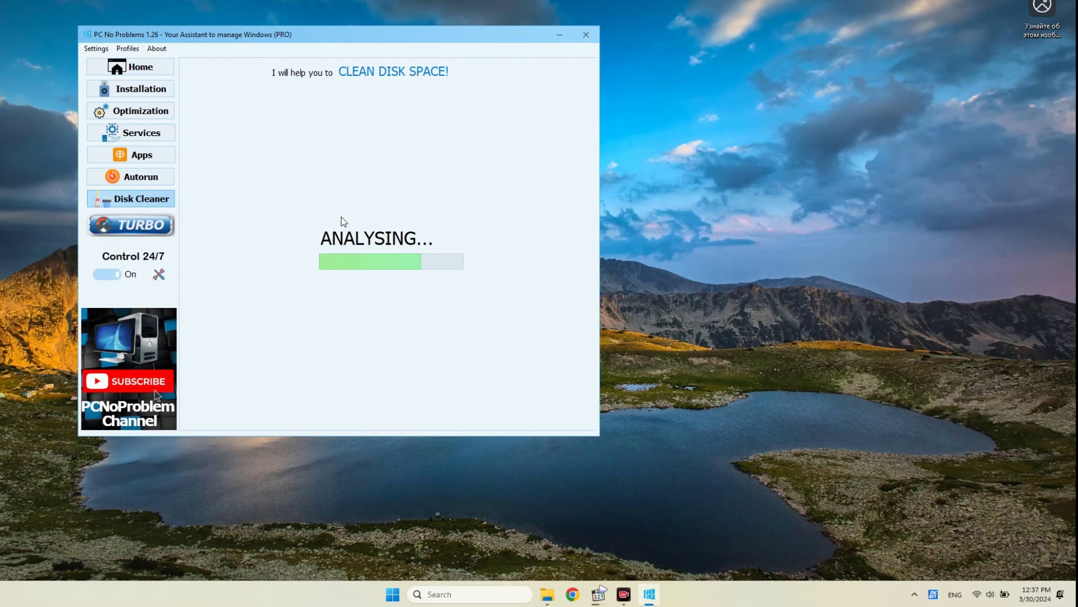
scroll(326, 150, down, 6)
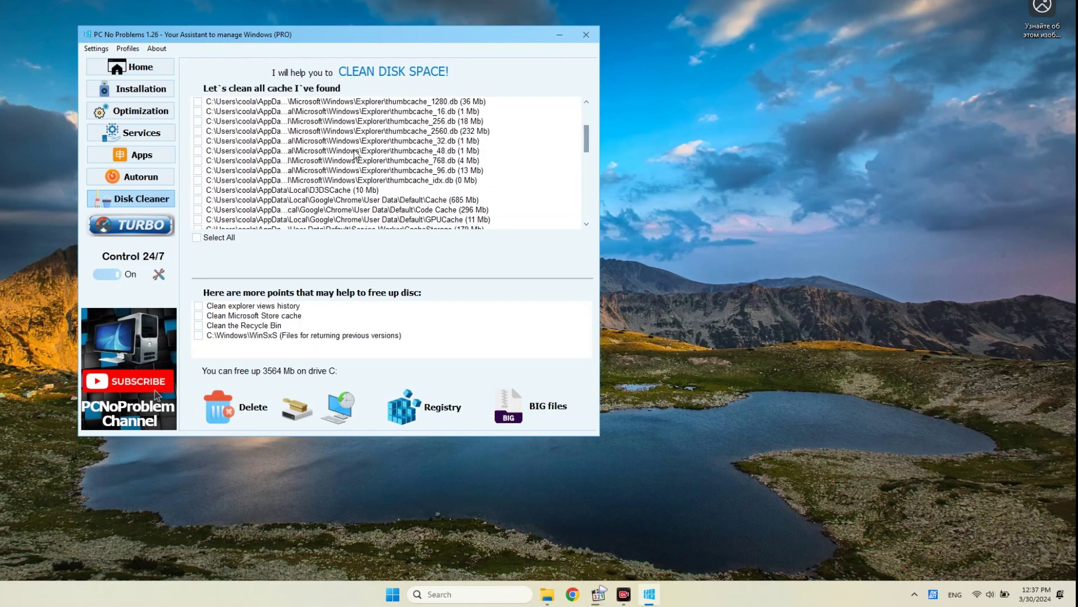
scroll(325, 150, down, 8)
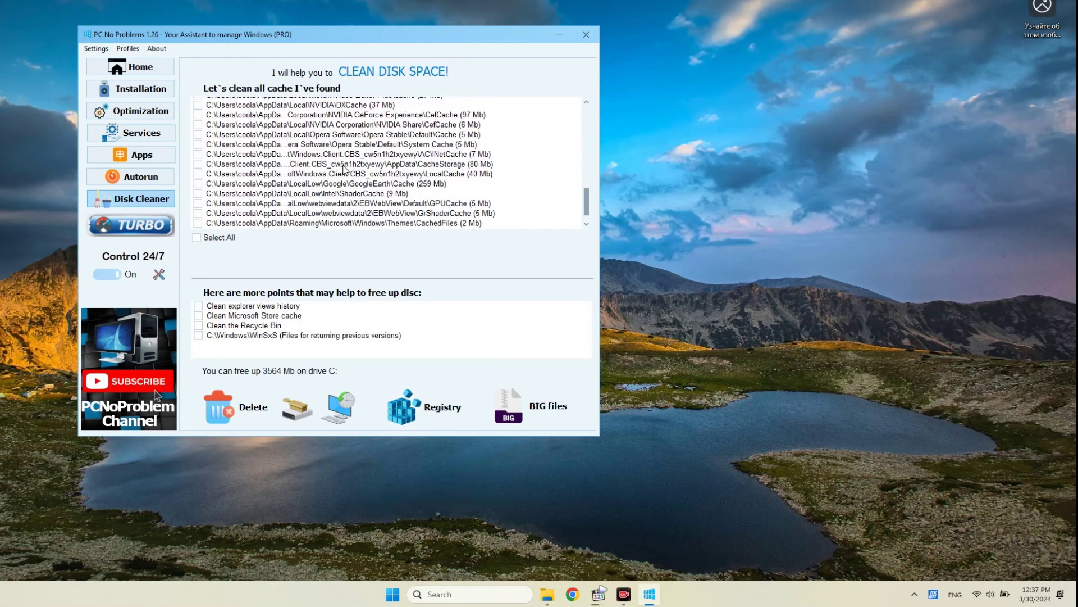
click(208, 237)
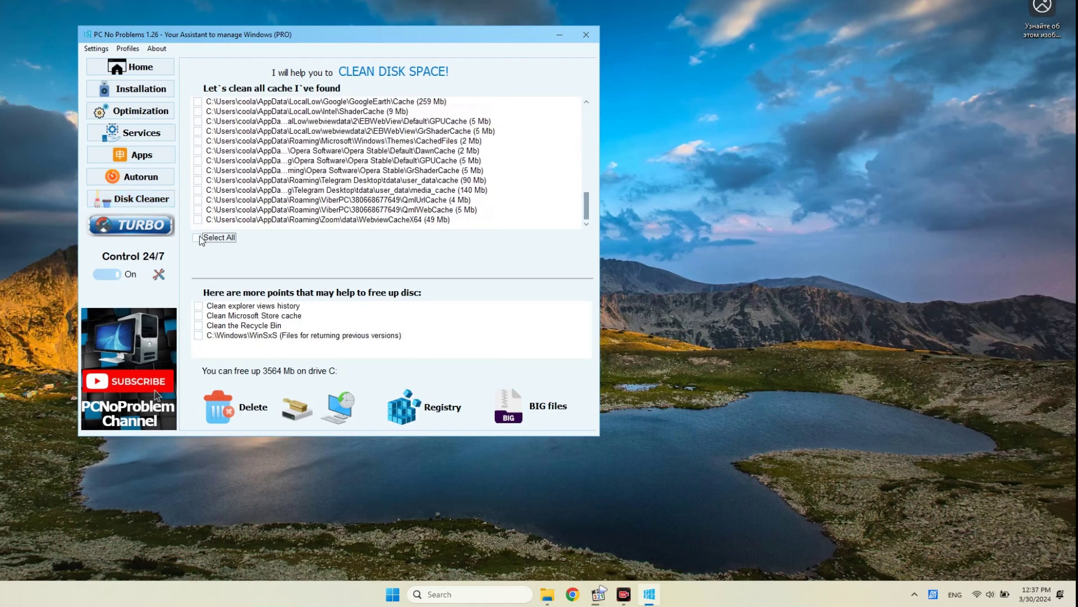
click(248, 406)
click(514, 328)
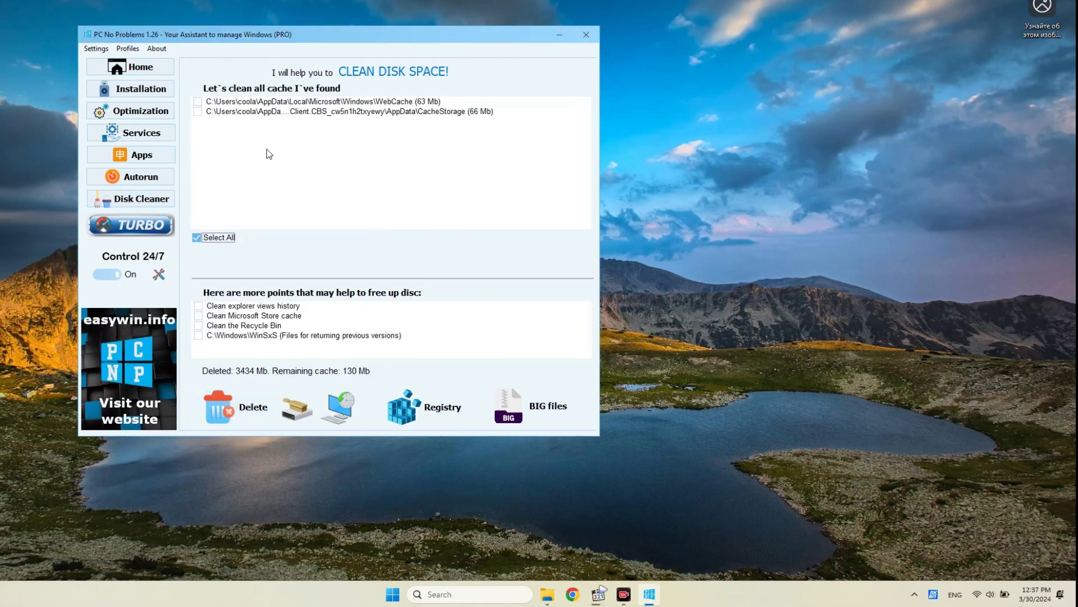
- Fix all wrong registry records on the Registry page, then look at the Big Files finder
click(422, 407)
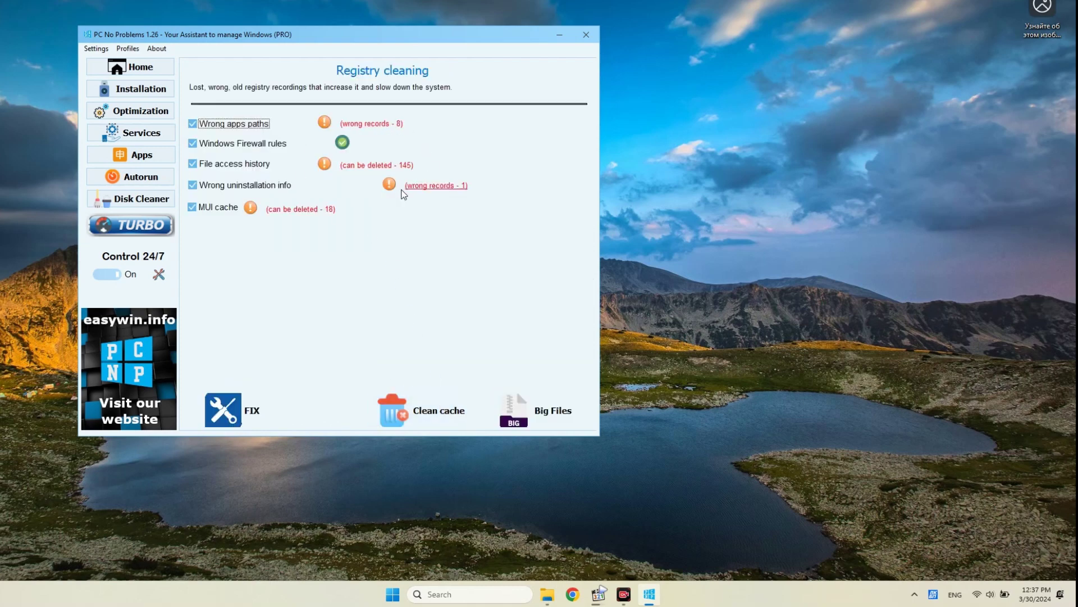
click(281, 400)
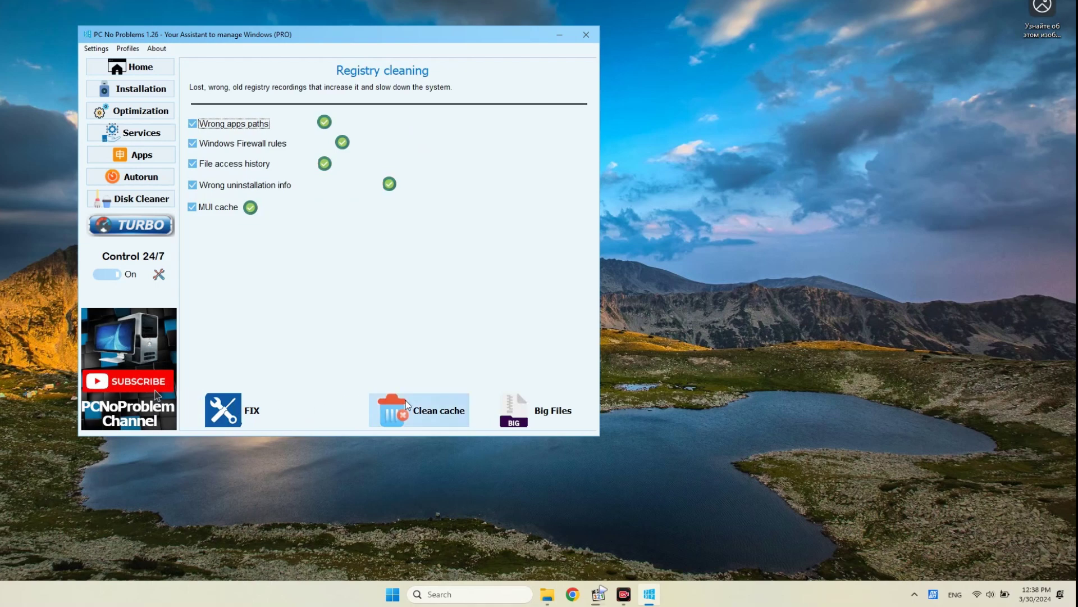
click(525, 416)
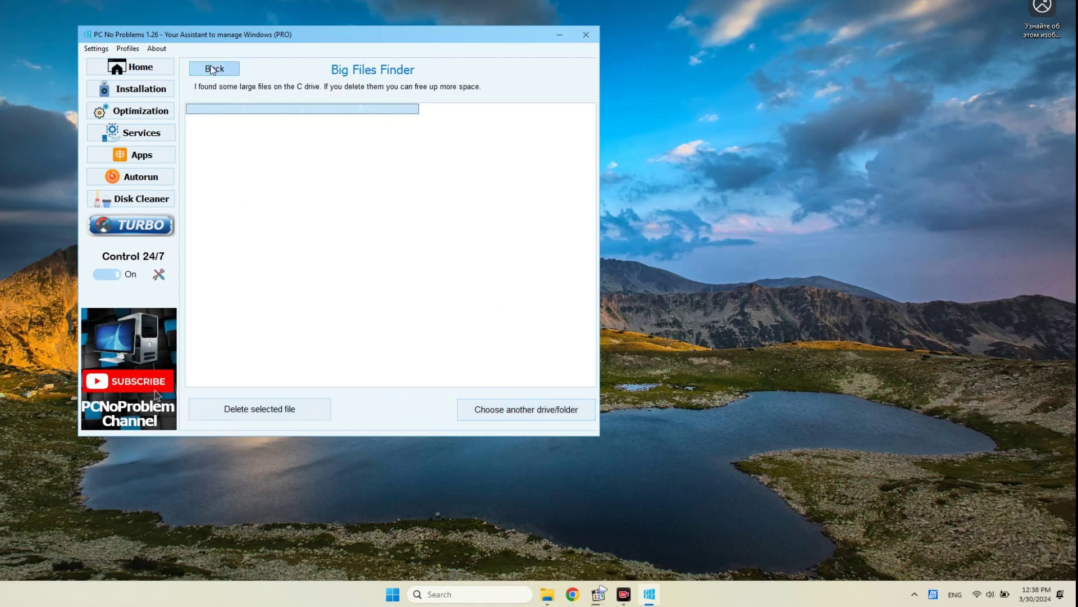
- Return to the disk cleaning page and open the Control 24/7 monitoring settings
click(214, 67)
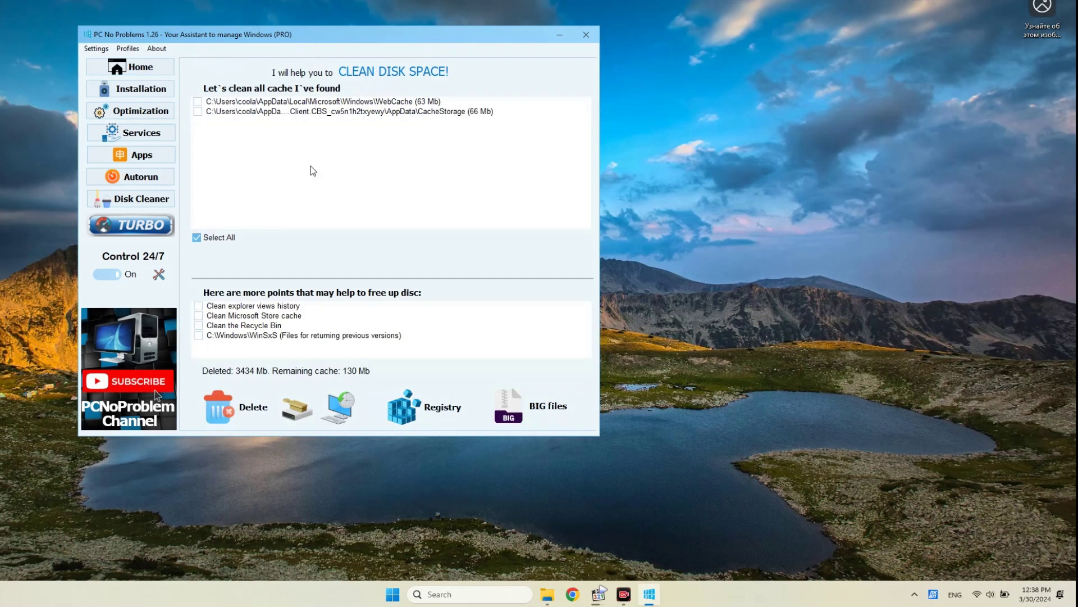
click(114, 274)
click(110, 275)
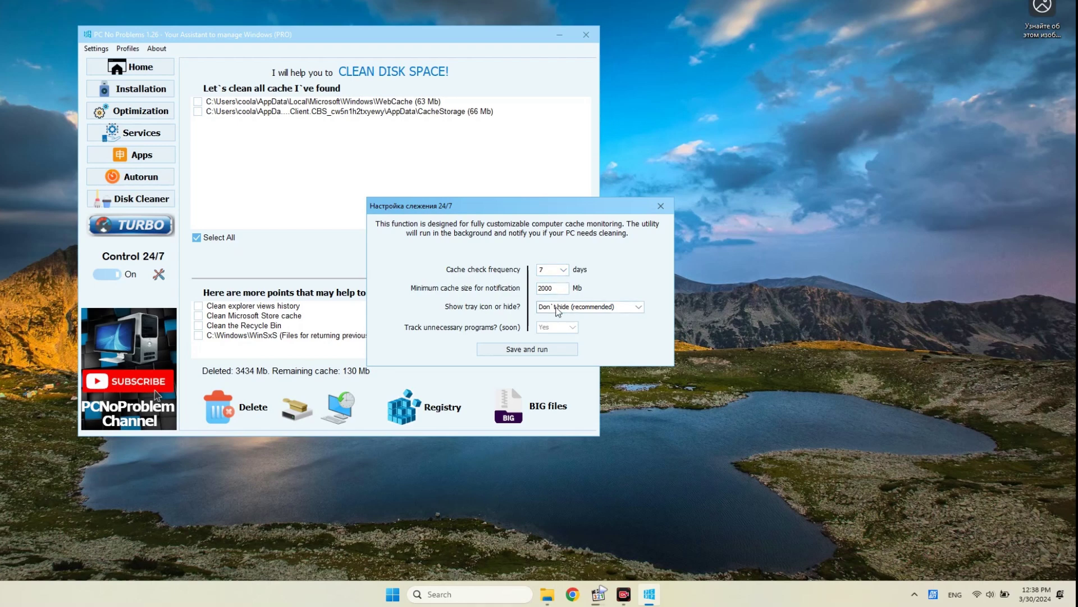
- Save and run 24/7 monitoring (every 7 days, 2000 Mb threshold), postponing the clean-up until next time
click(528, 349)
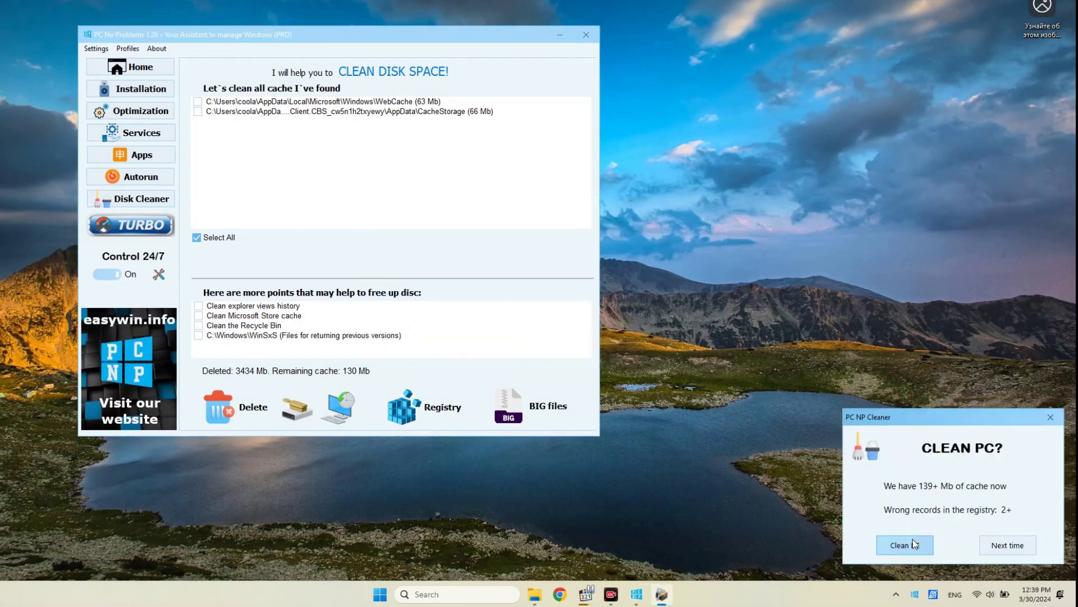
click(1005, 548)
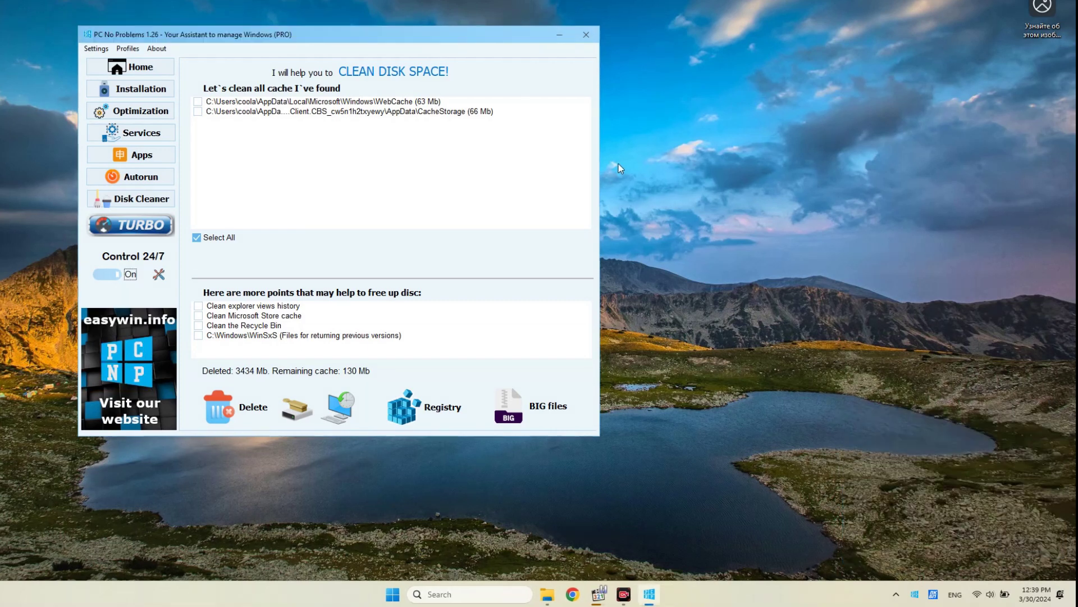
click(139, 73)
- Browse the Installation, Optimization and Services pages, viewing the All Services and Popular lists
click(131, 92)
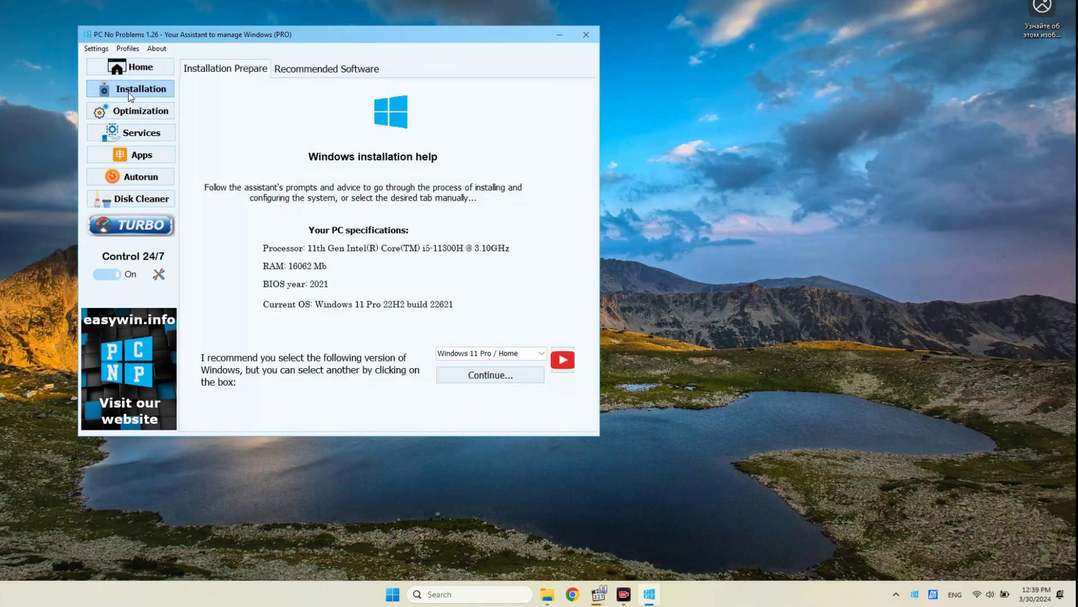
click(132, 110)
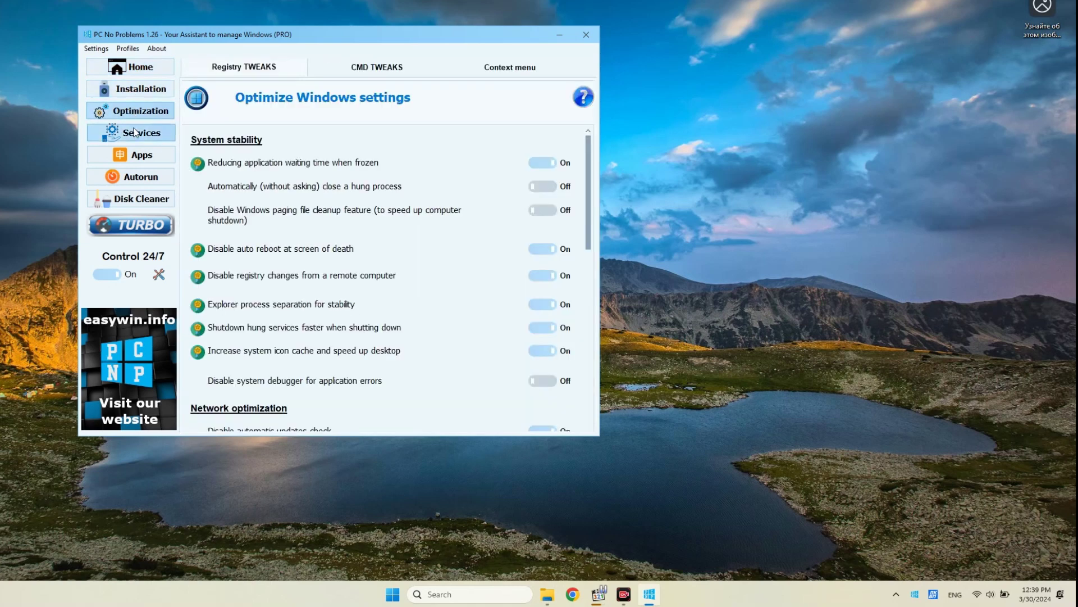
click(140, 133)
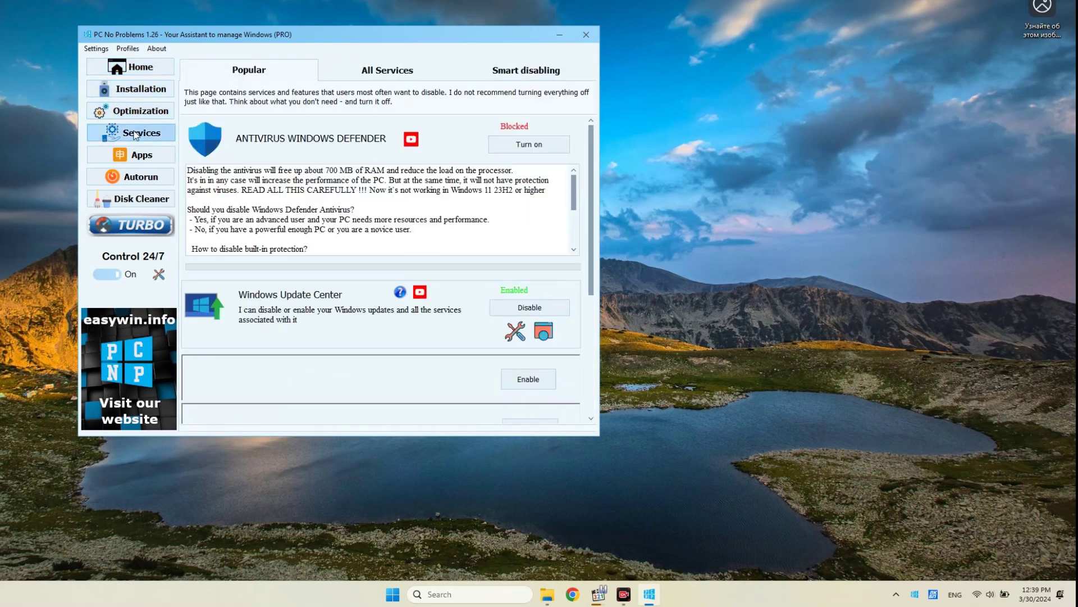
click(399, 77)
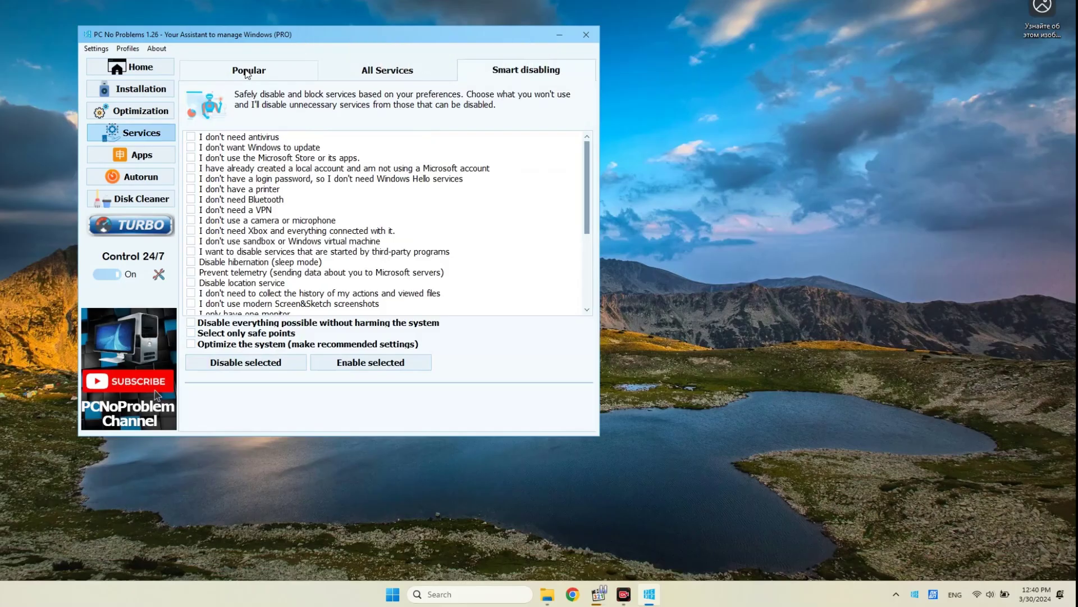
click(247, 72)
scroll(317, 309, down, 5)
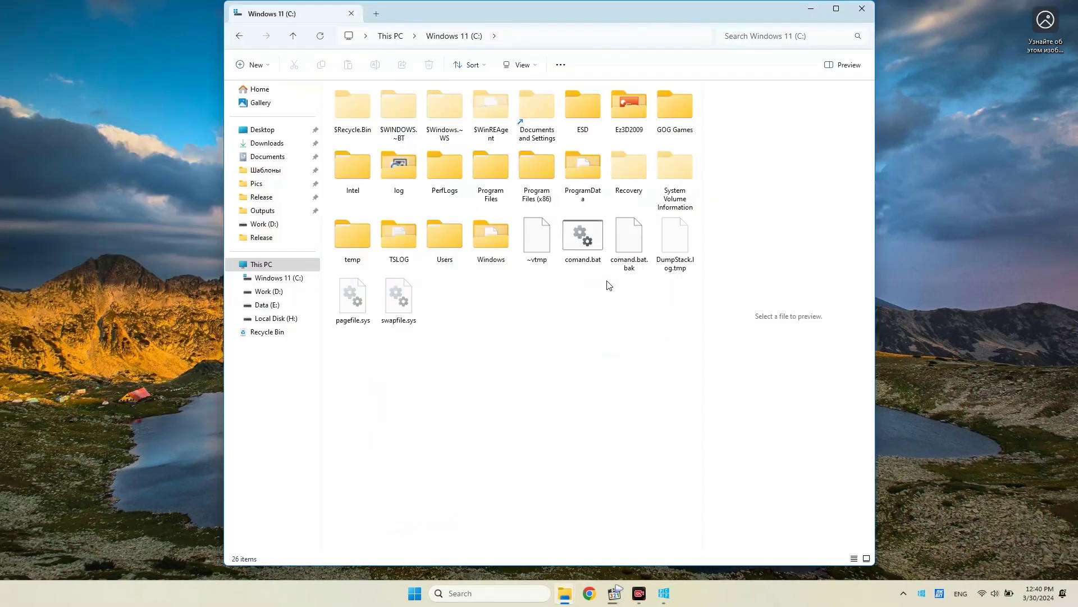
- Highlight pagefile.sys and swapfile.sys on drive C, deselect them, and minimise File Explorer
click(353, 298)
click(410, 299)
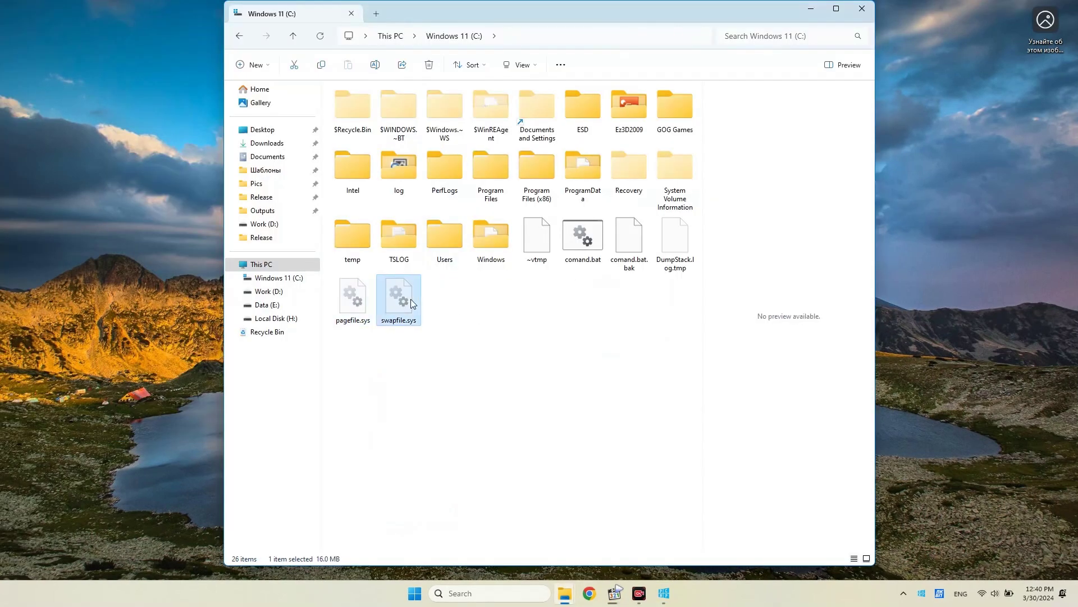
click(493, 310)
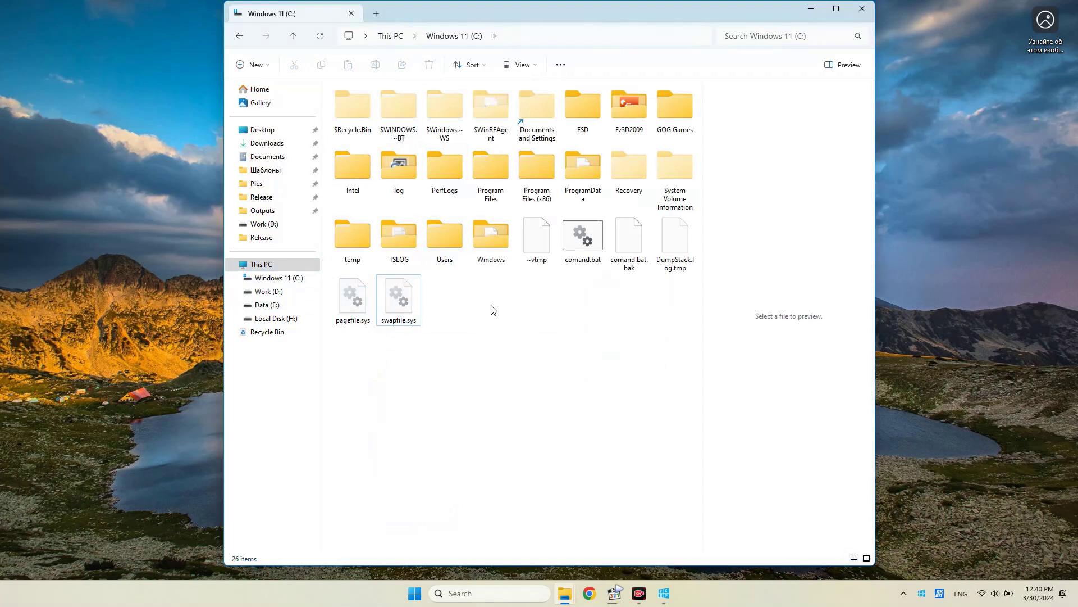
click(812, 8)
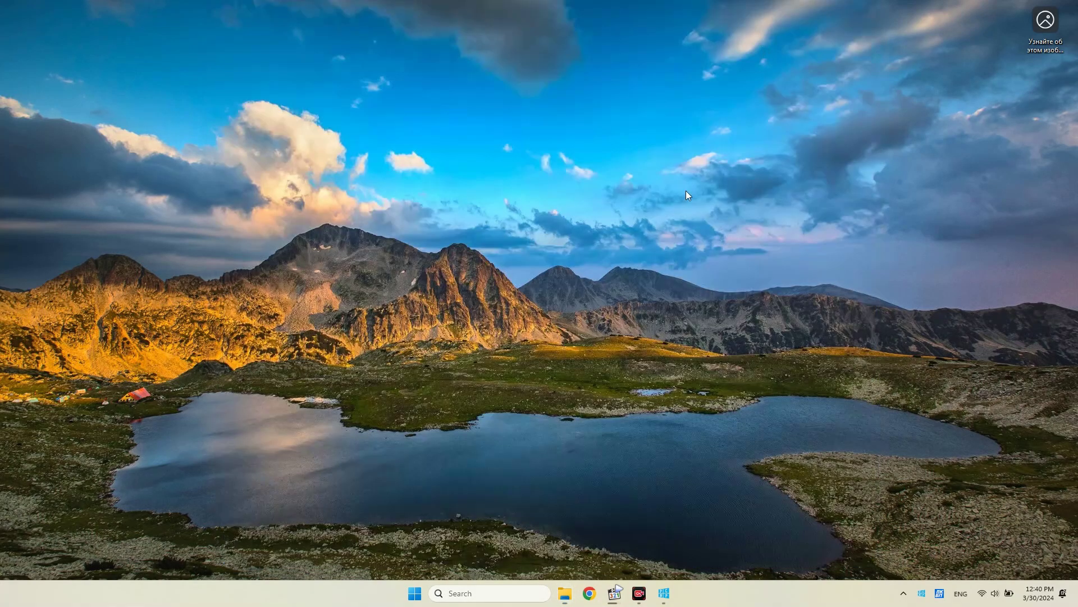
- Launch Command Prompt as administrator from a cmd search
click(496, 590)
text(cmd)
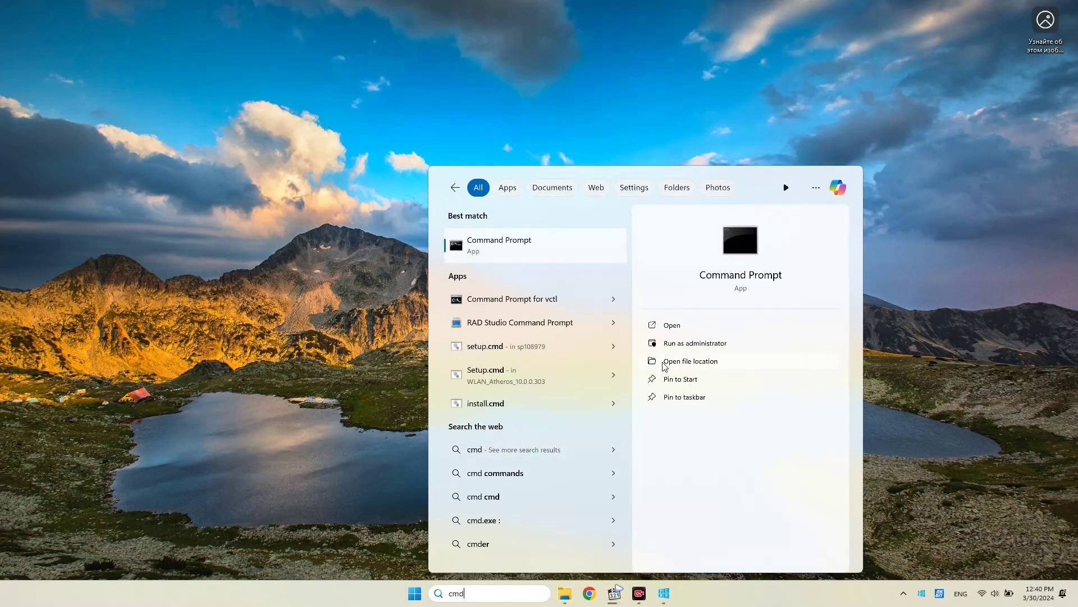
click(685, 344)
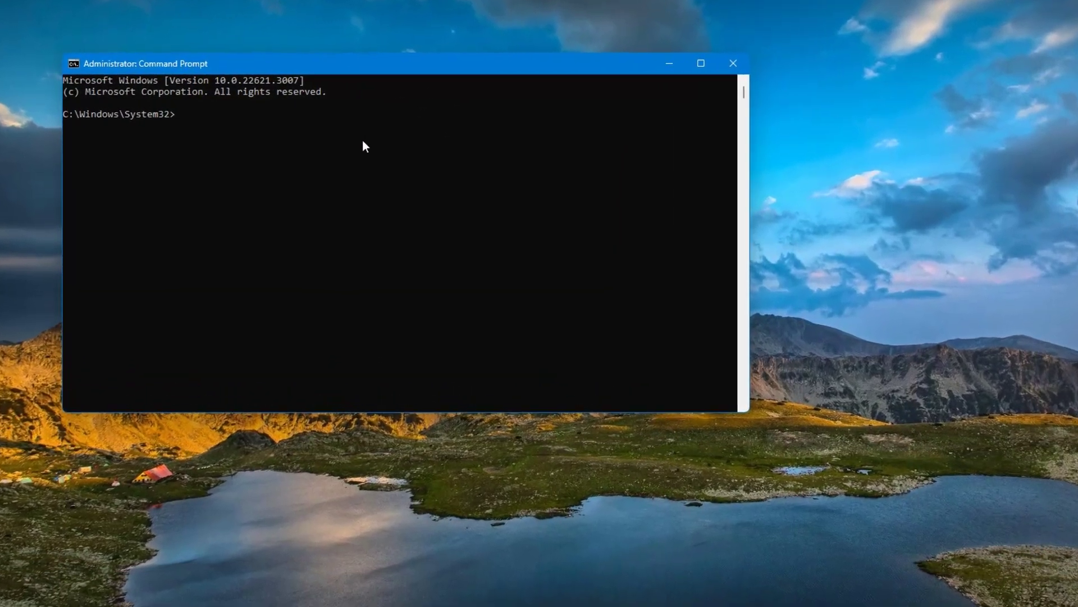
- Run powercfg -h off to disable hibernation, then recall it and edit it to powercfg -h on
text(powerc)
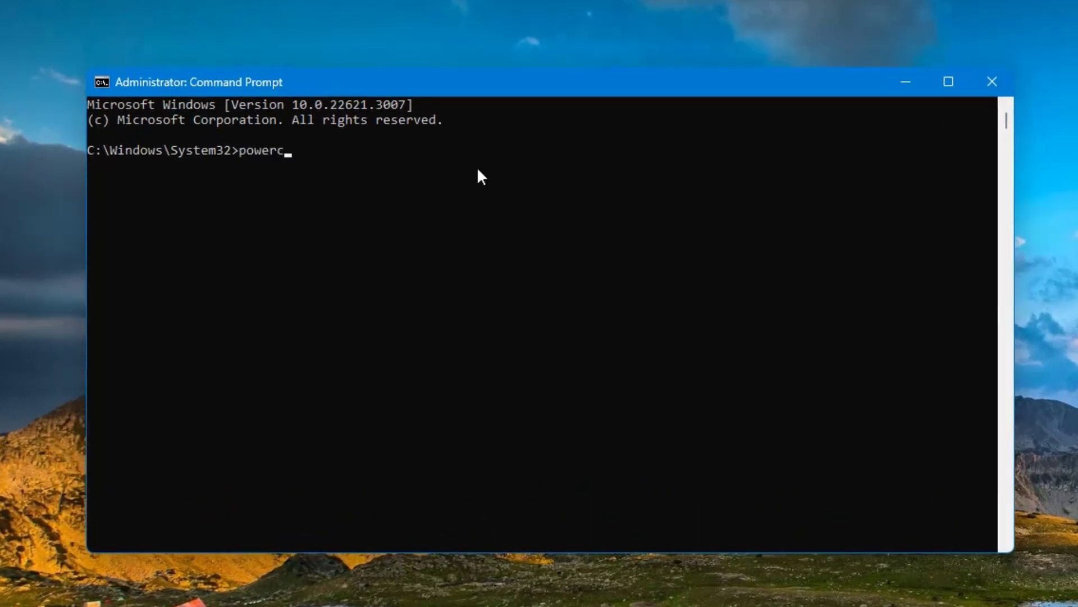
text(fg -h off)
key(Return)
key(Up)
key(BackSpace)
key(BackSpace)
text(n)
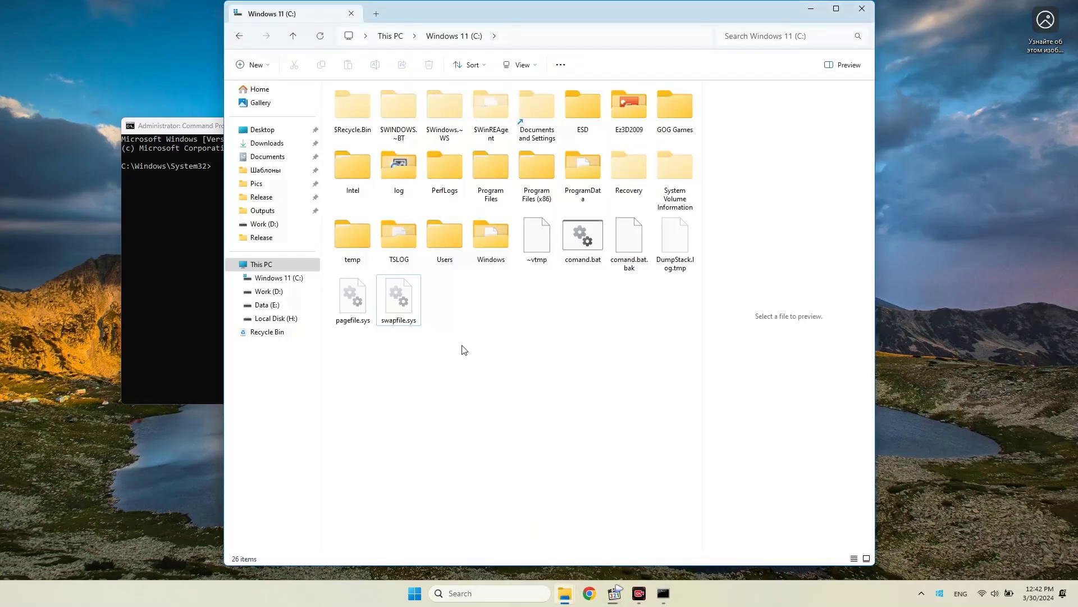
double_click(496, 245)
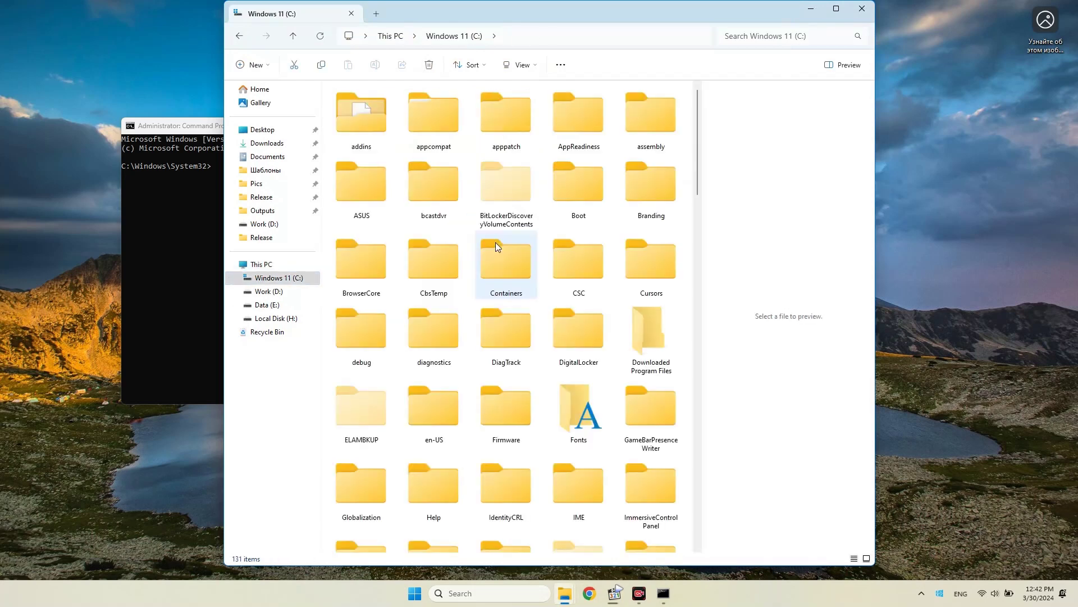
scroll(596, 375, down, 10)
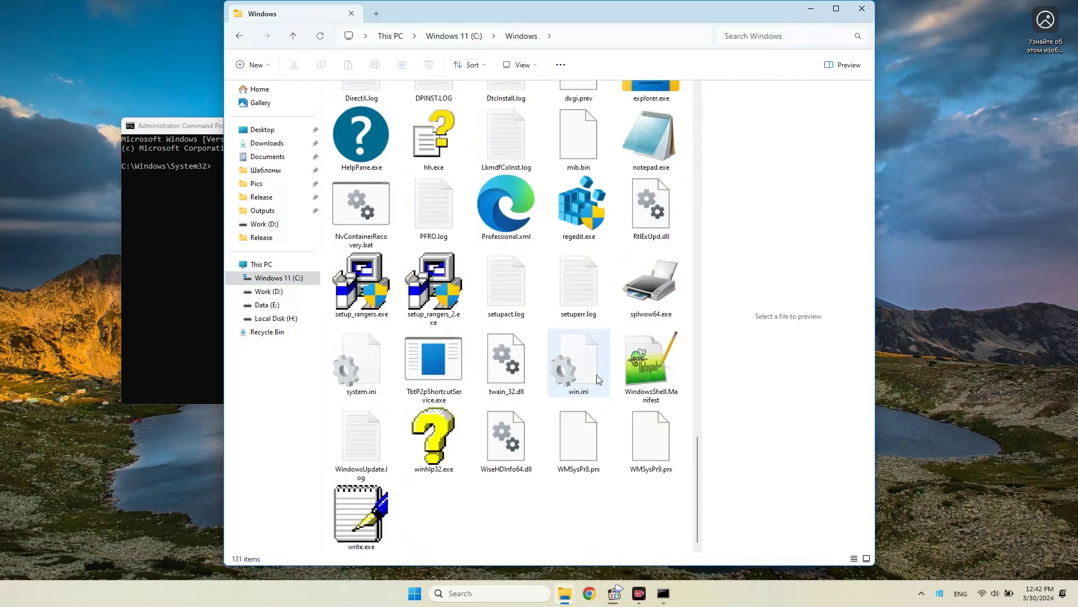
scroll(596, 375, up, 5)
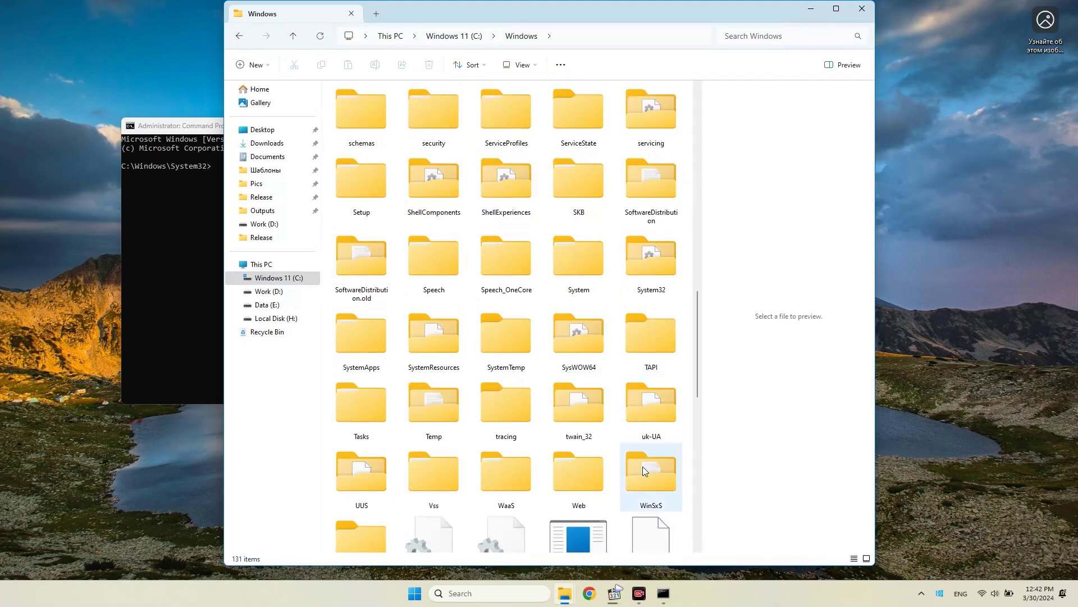
click(643, 466)
scroll(643, 466, down, 7)
scroll(646, 242, up, 3)
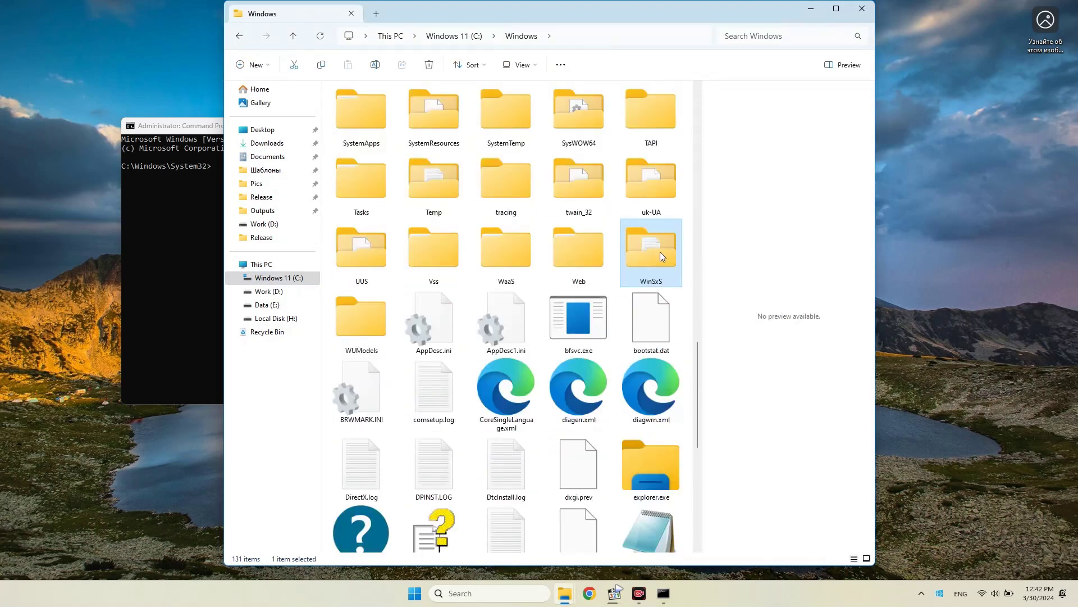
double_click(652, 245)
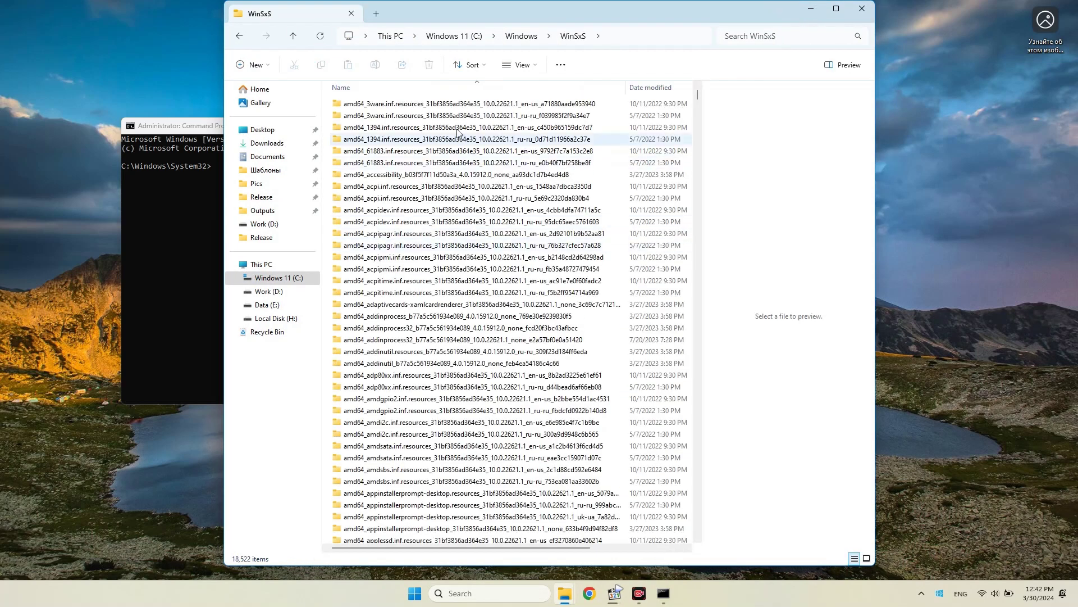
scroll(471, 163, down, 20)
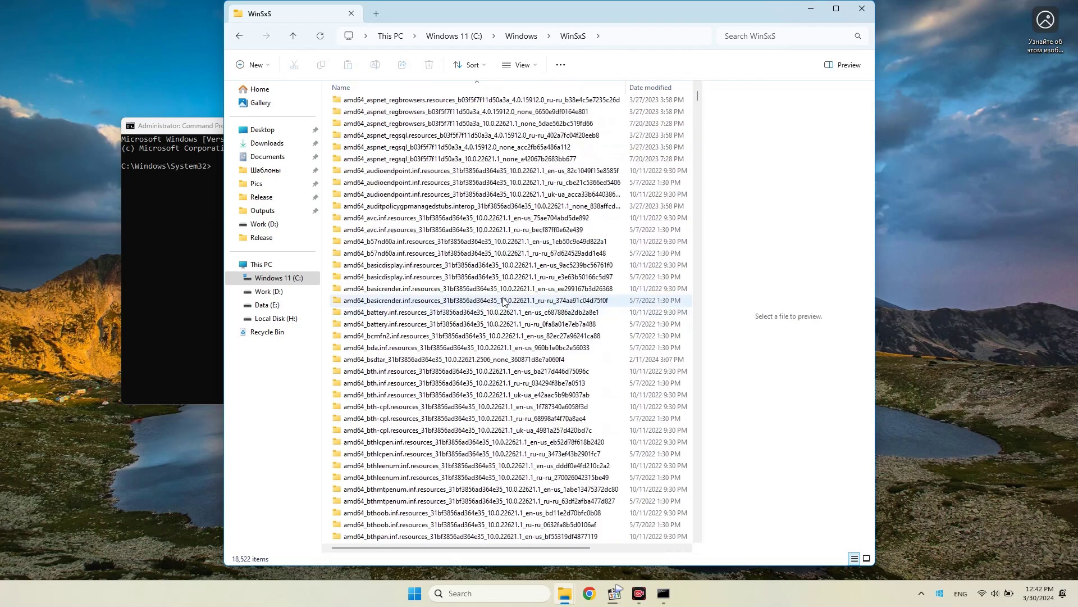
scroll(504, 302, down, 1)
key(ctrl+a)
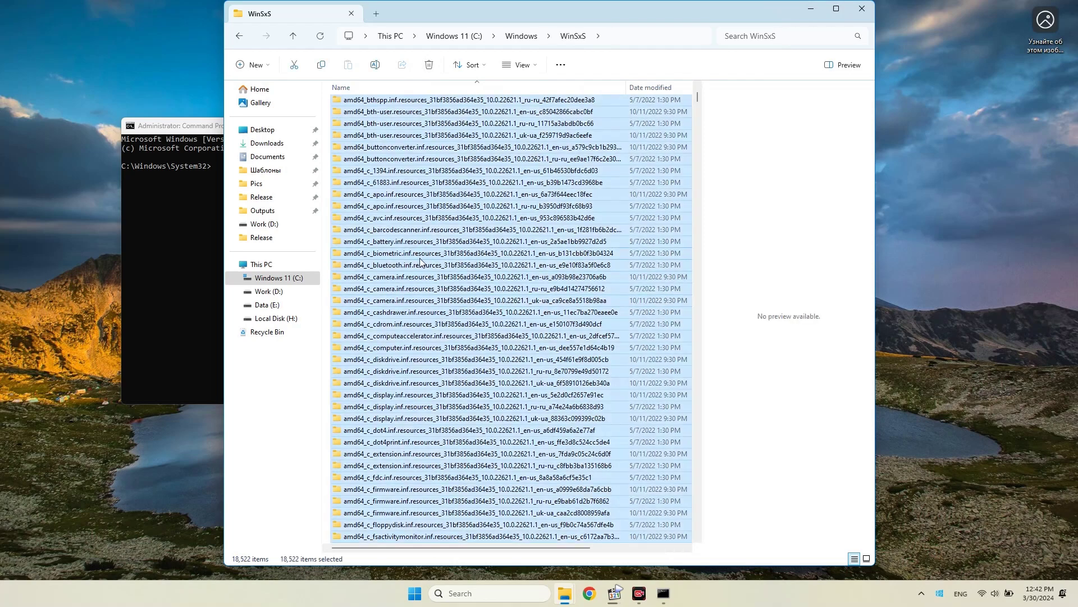
right_click(451, 238)
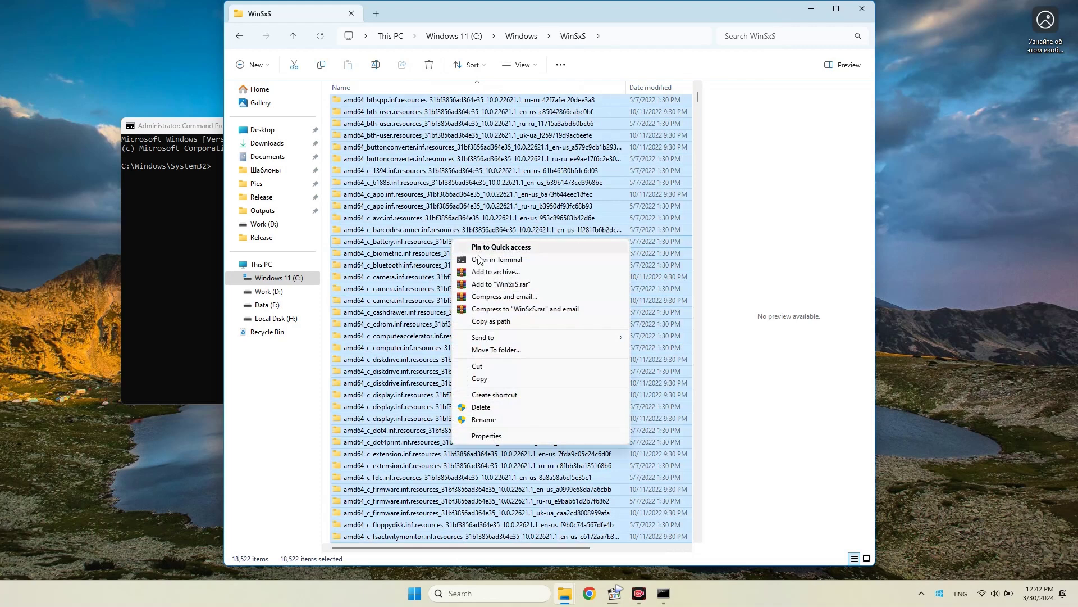
click(494, 433)
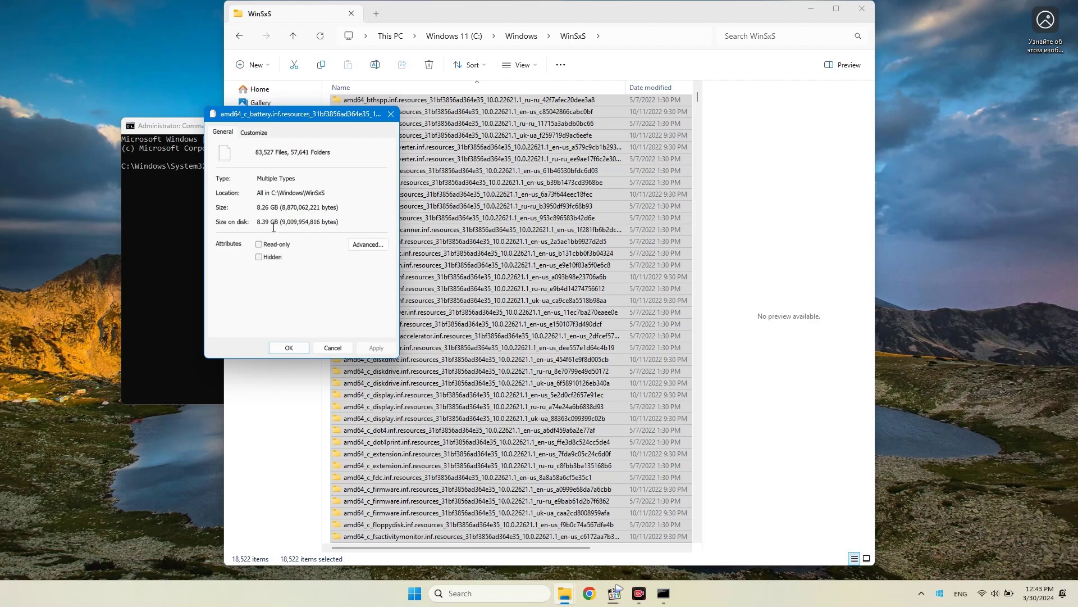
click(333, 348)
scroll(453, 270, up, 10)
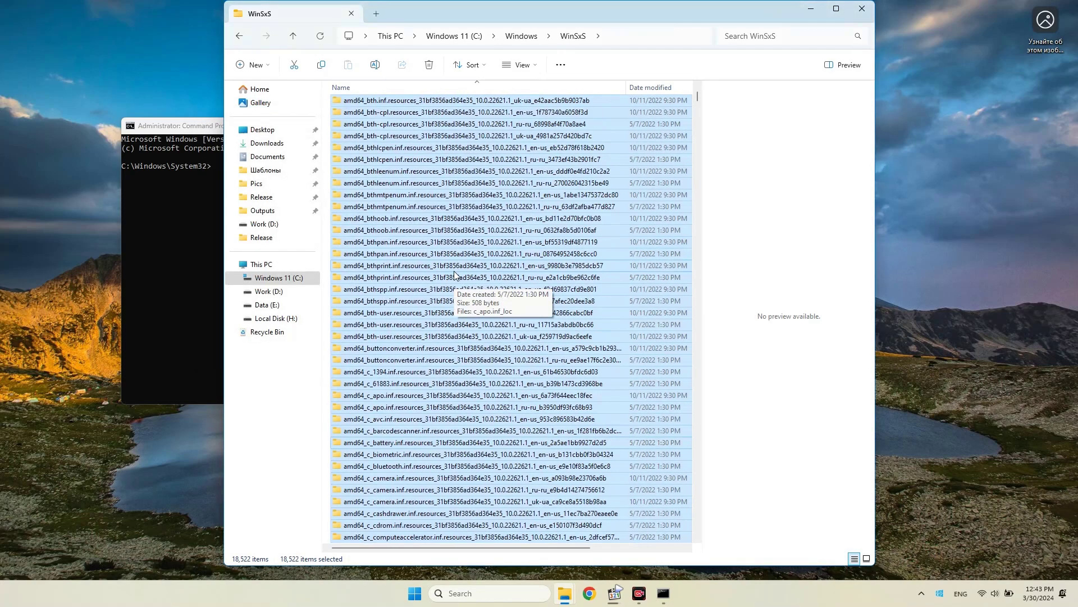
scroll(454, 271, up, 15)
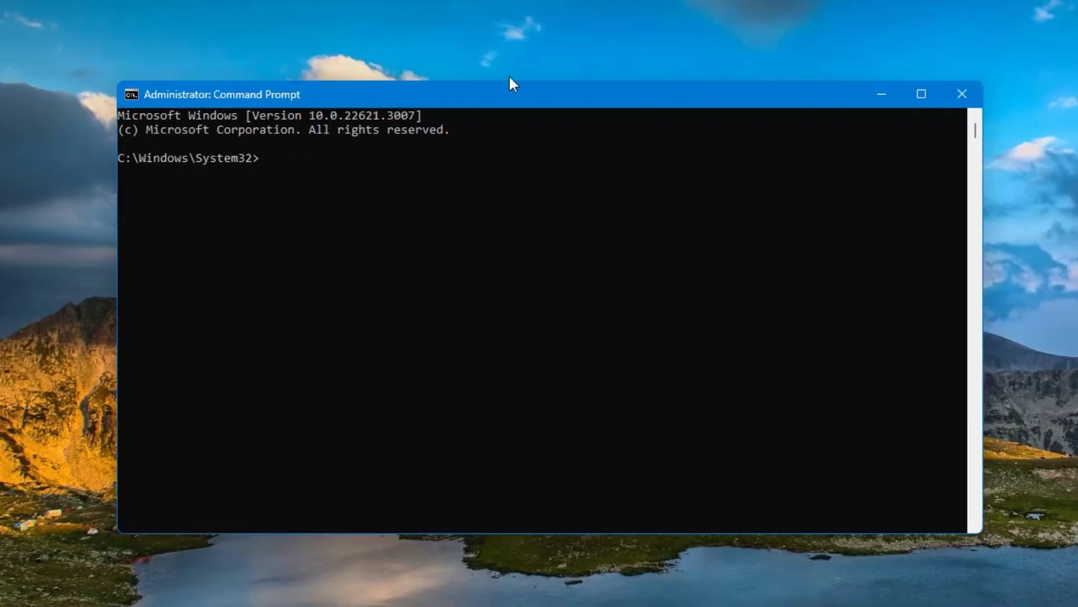
- Run DISM /AnalyzeComponentStore and /StartComponentCleanup on the online image, then run wsreset
text(dism.e)
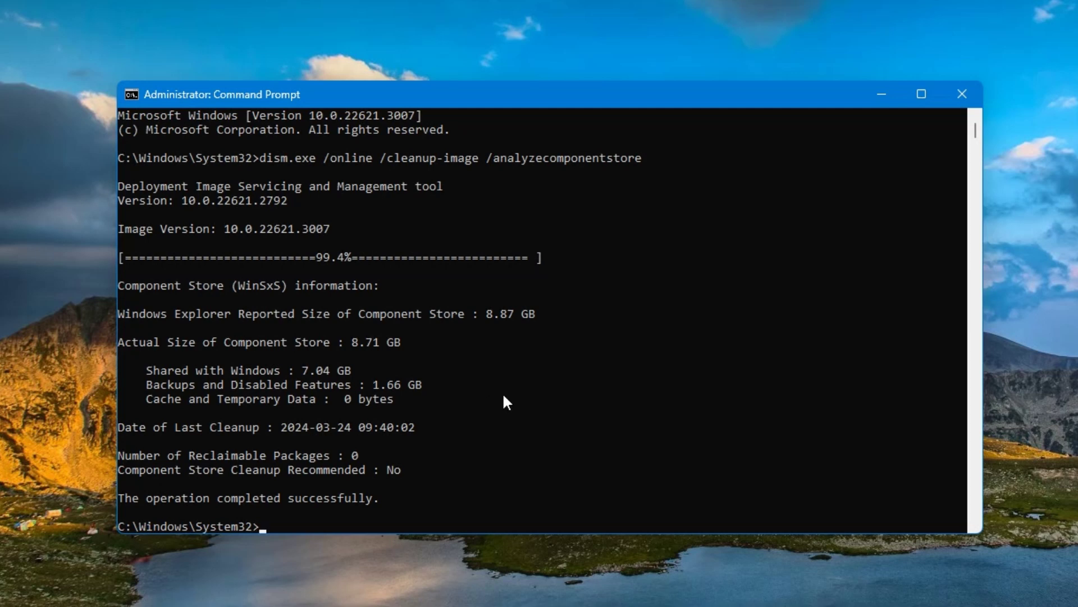
text(Dism.exe /online /Cleanup-Image /StartComponentCleanup)
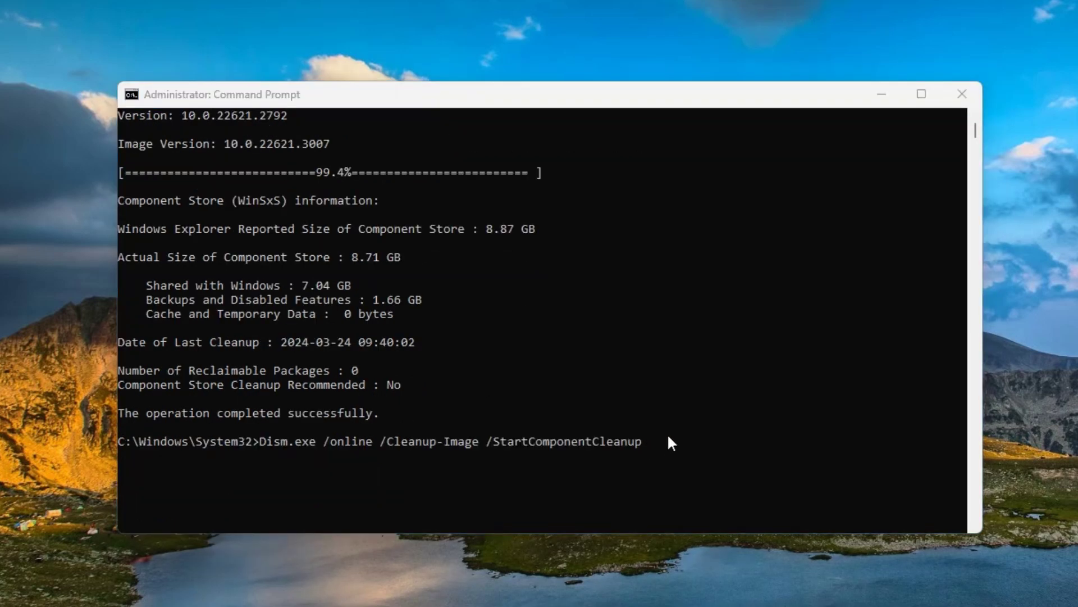
click(676, 445)
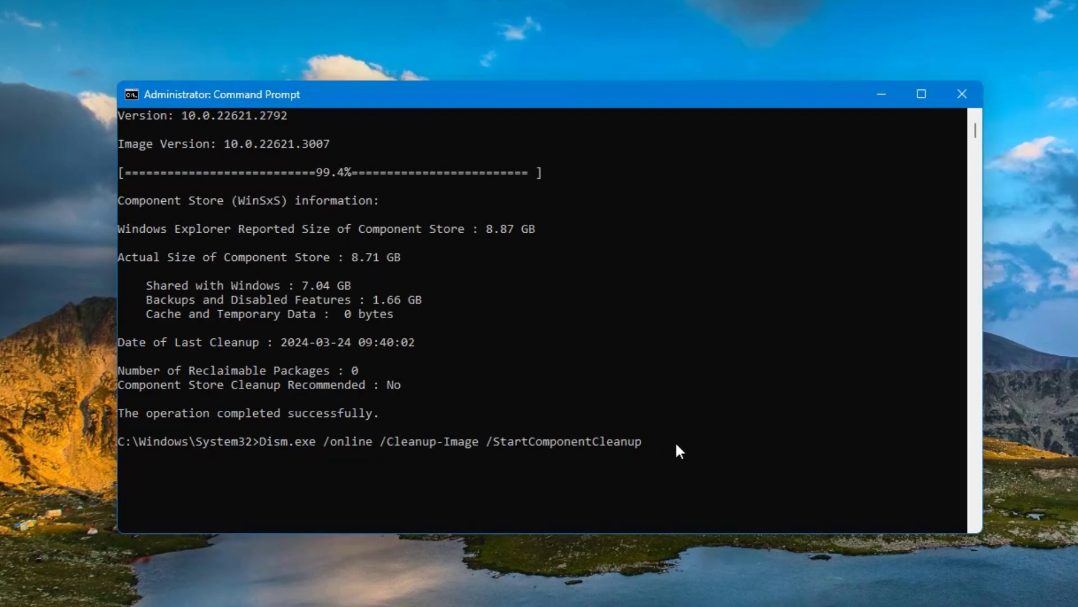
key(Return)
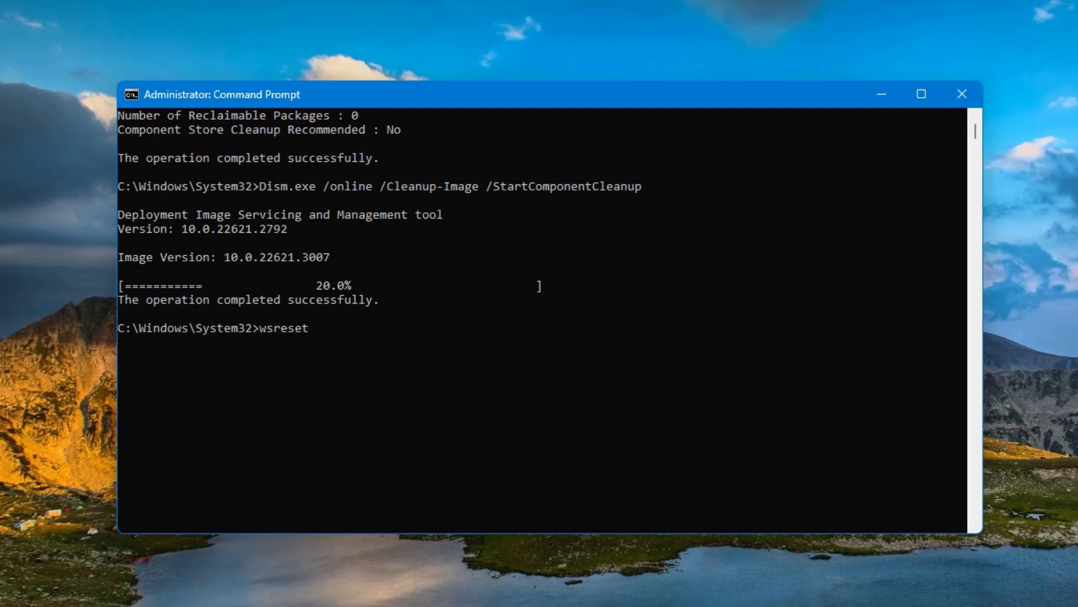
key(Return)
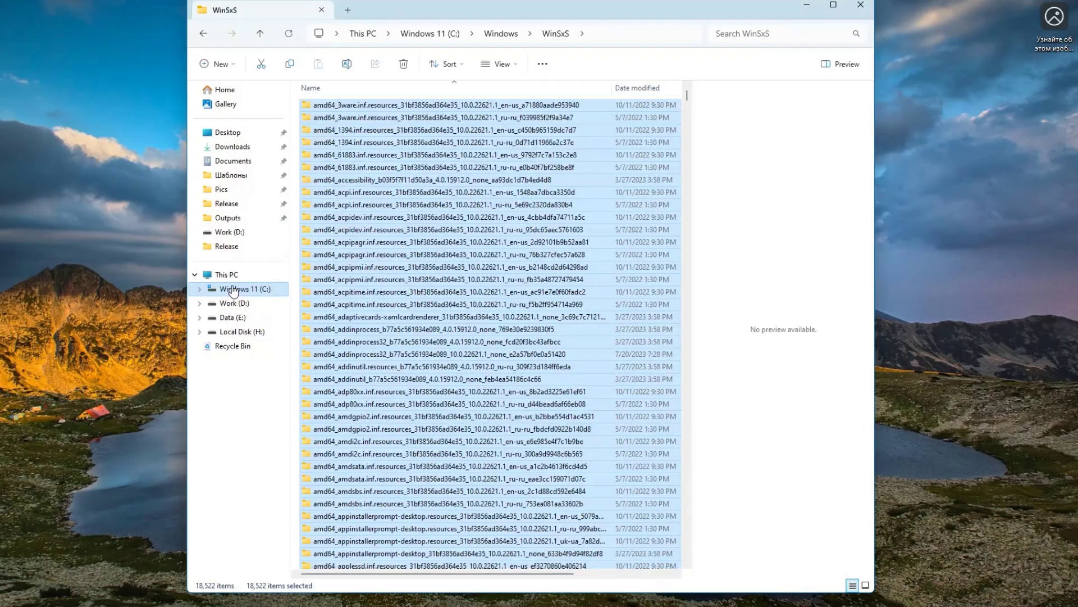
- Navigate from drive C through Users, the profile and AppData\Local\Microsoft to the Windows folder
key(alt+Up)
key(alt+Up)
click(419, 246)
double_click(406, 254)
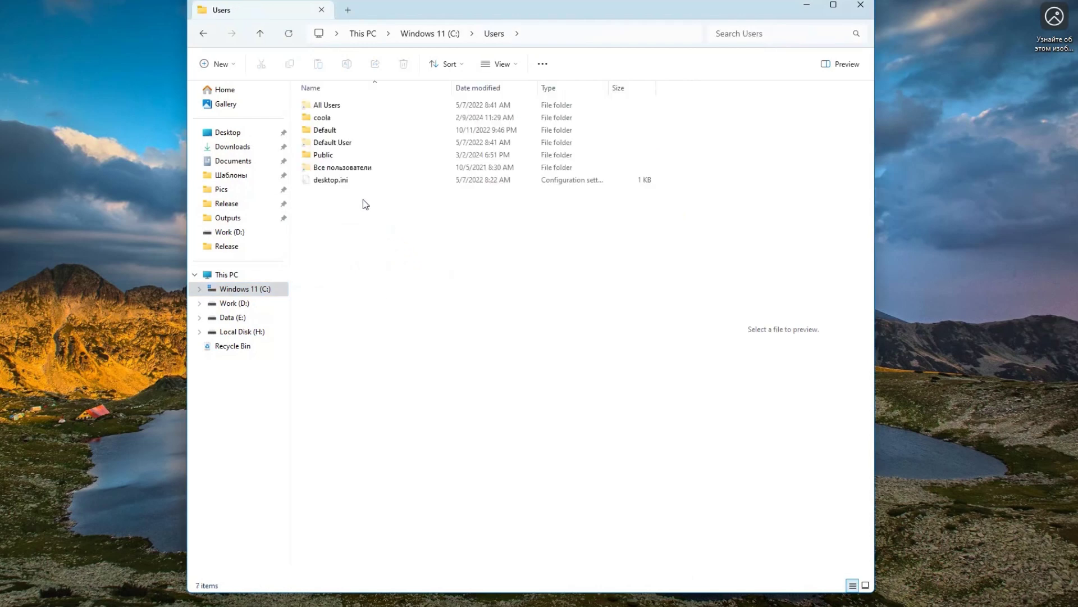
double_click(342, 117)
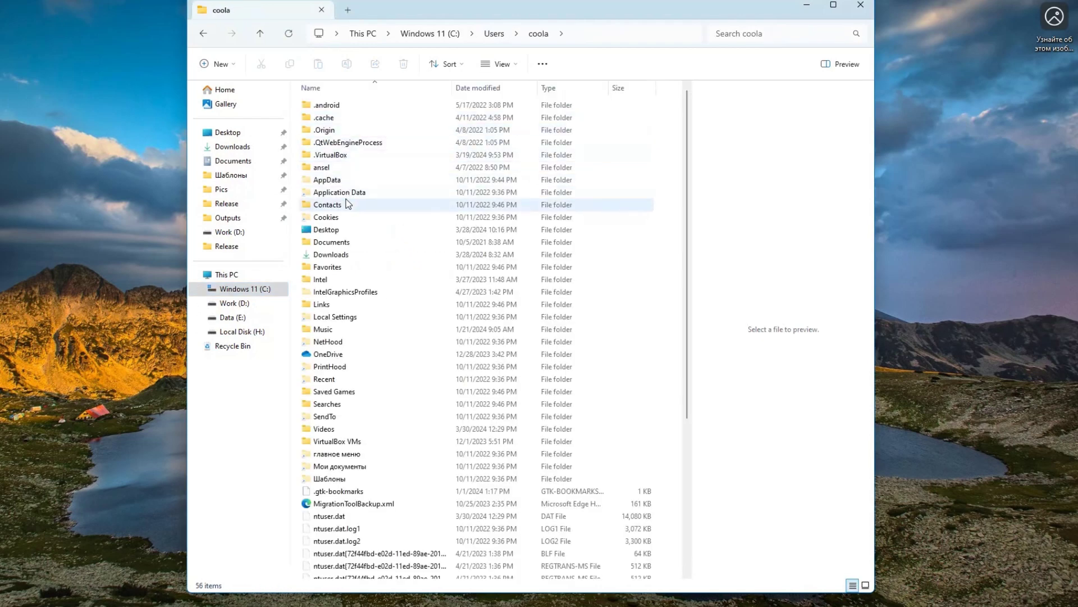
double_click(339, 175)
click(362, 151)
double_click(362, 152)
scroll(362, 153, down, 5)
double_click(578, 141)
scroll(337, 519, down, 2)
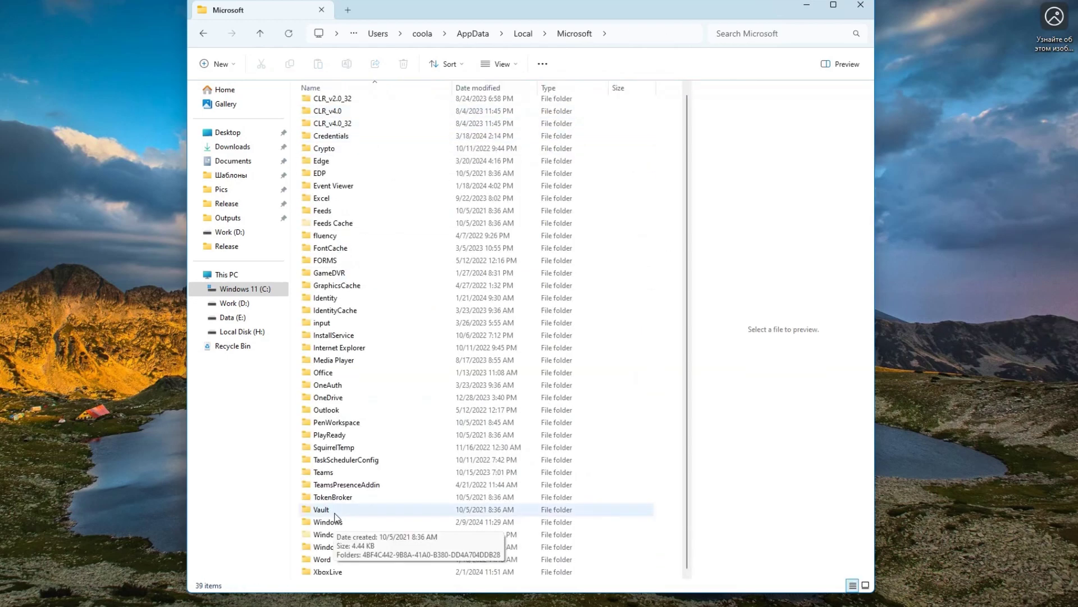
double_click(337, 521)
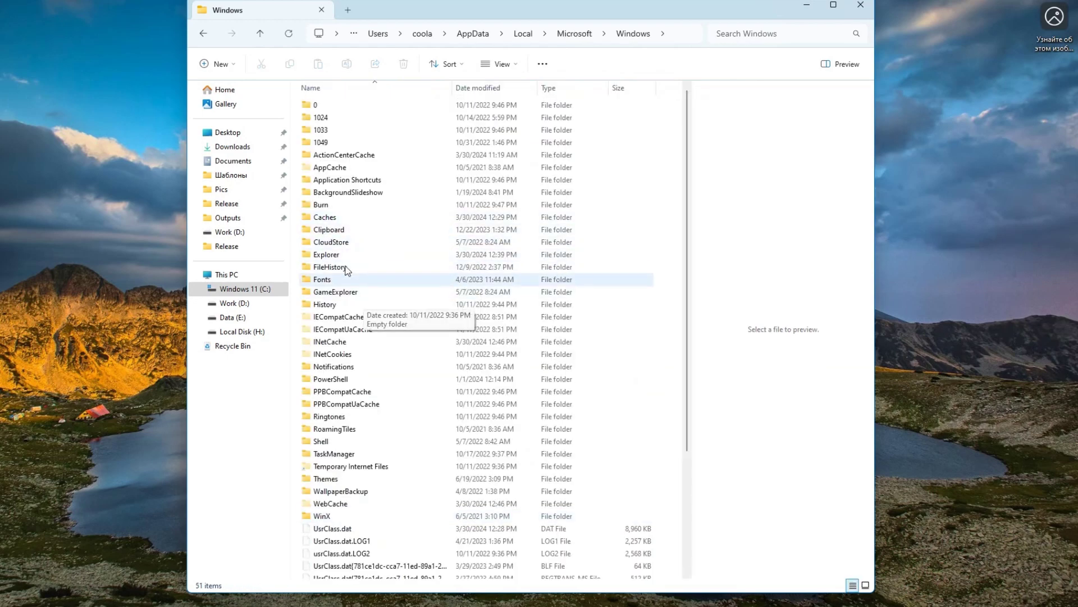
- Open the Explorer cache folder and check the sizes of ExplorerStartupLog.etl and iconcache_32.db
double_click(340, 255)
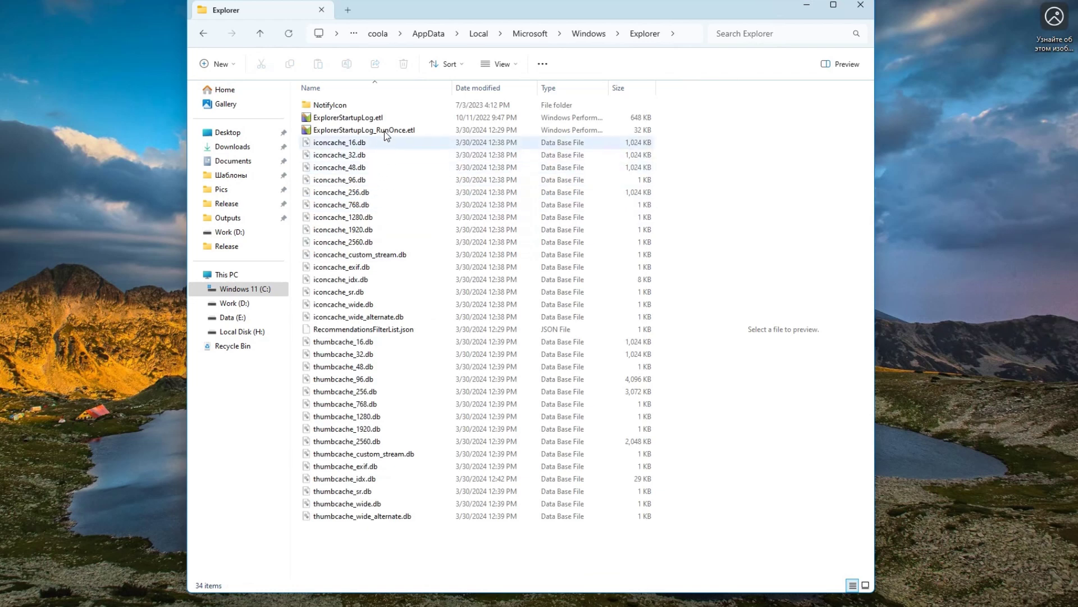
click(365, 118)
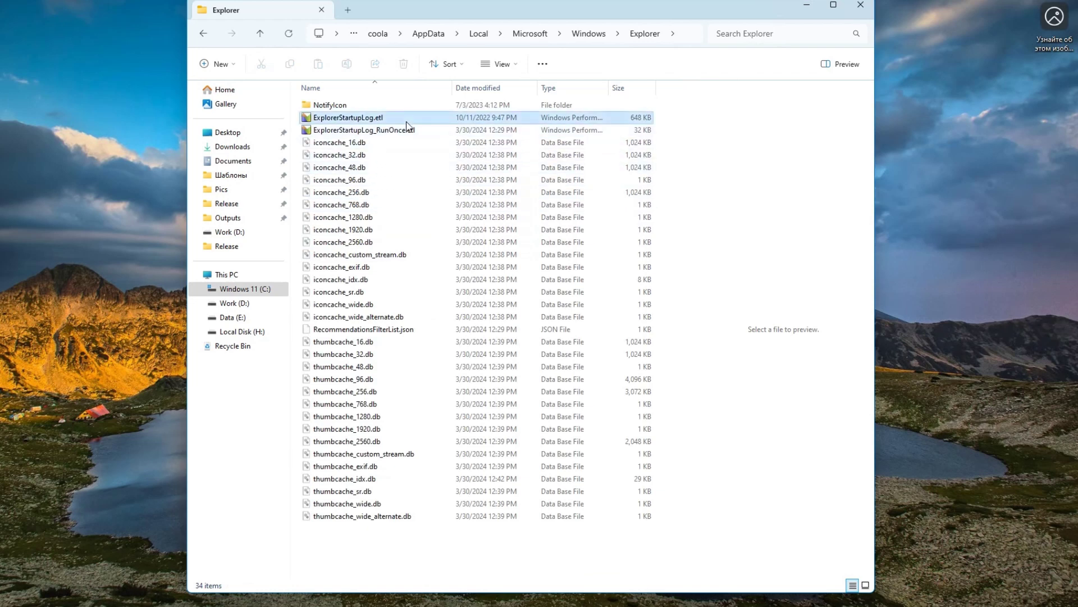
click(340, 157)
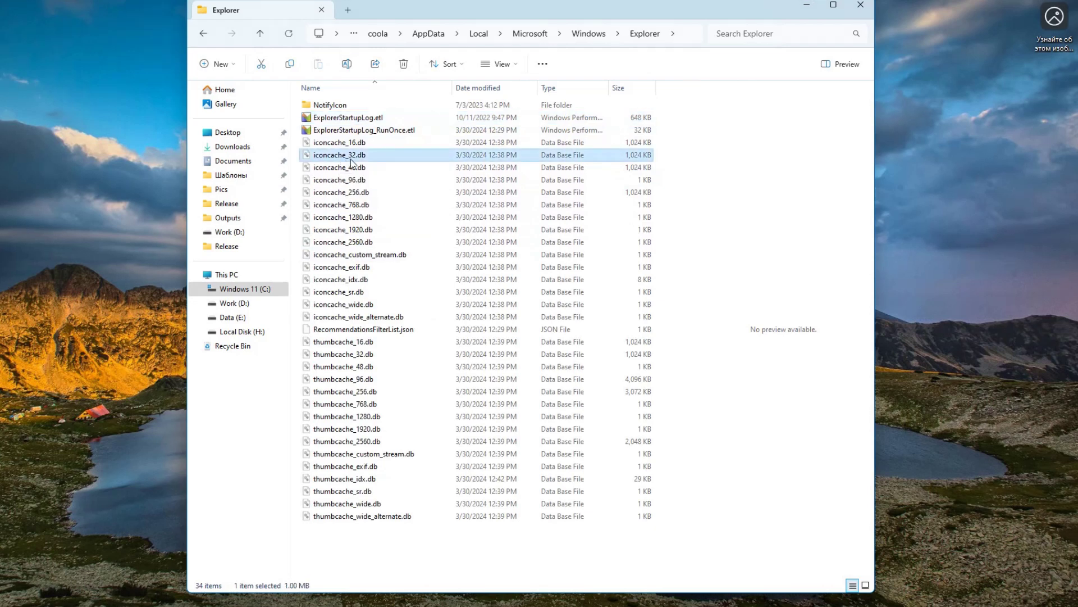
- Open AppData\Roaming\Microsoft\Windows\Recent and inspect its AutomaticDestinations and CustomDestinations subfolders
click(423, 34)
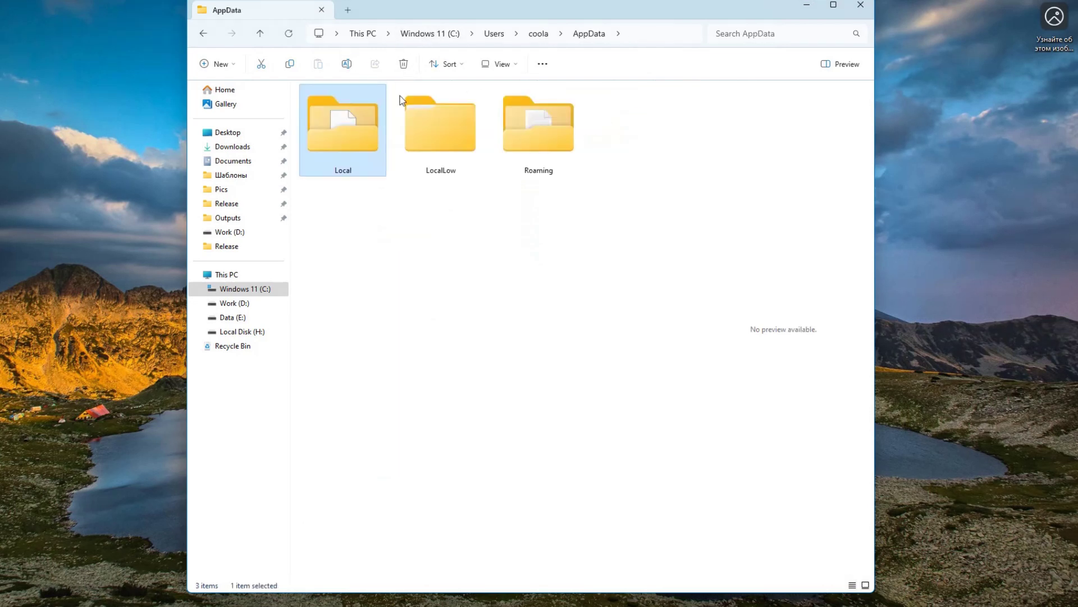
double_click(499, 134)
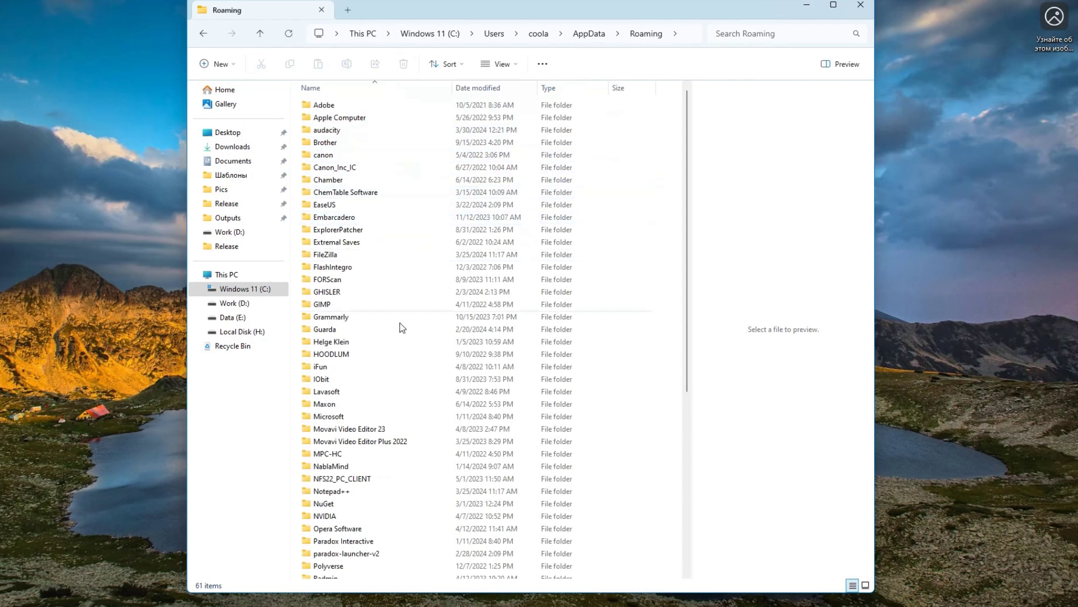
double_click(331, 416)
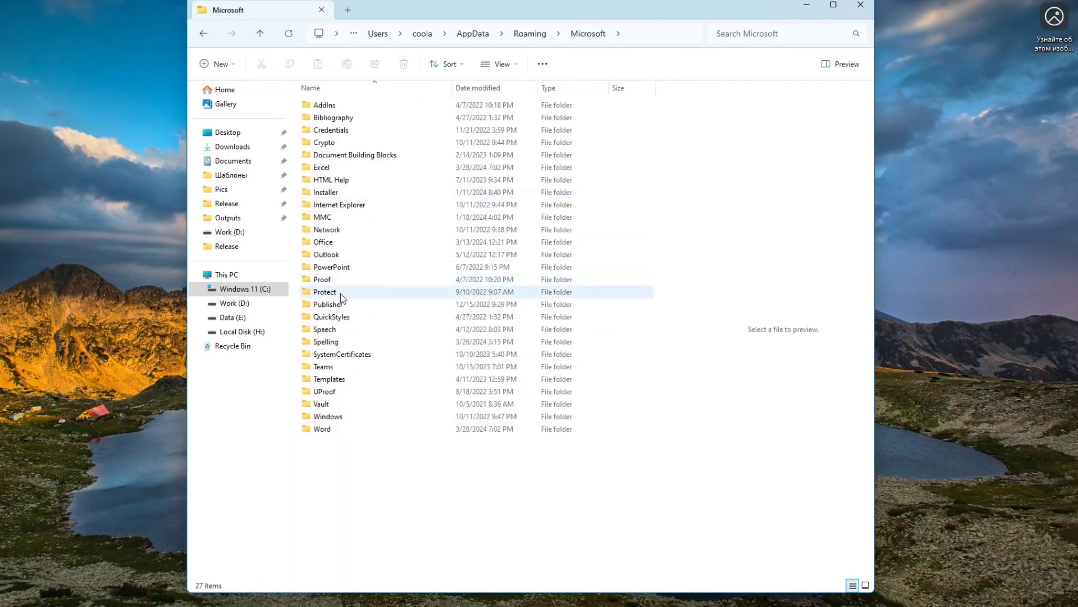
double_click(328, 416)
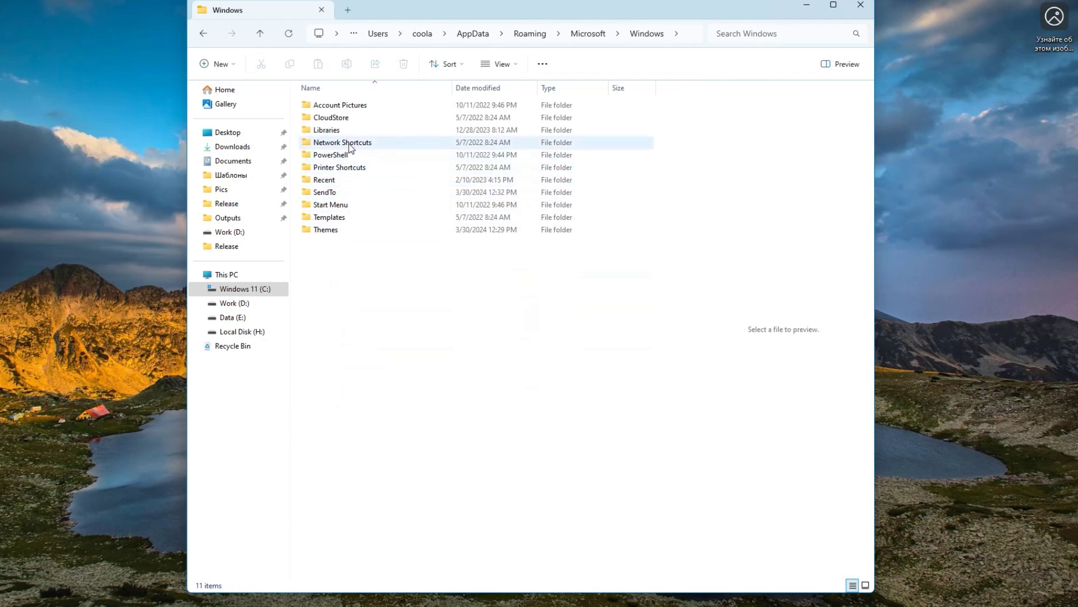
double_click(330, 179)
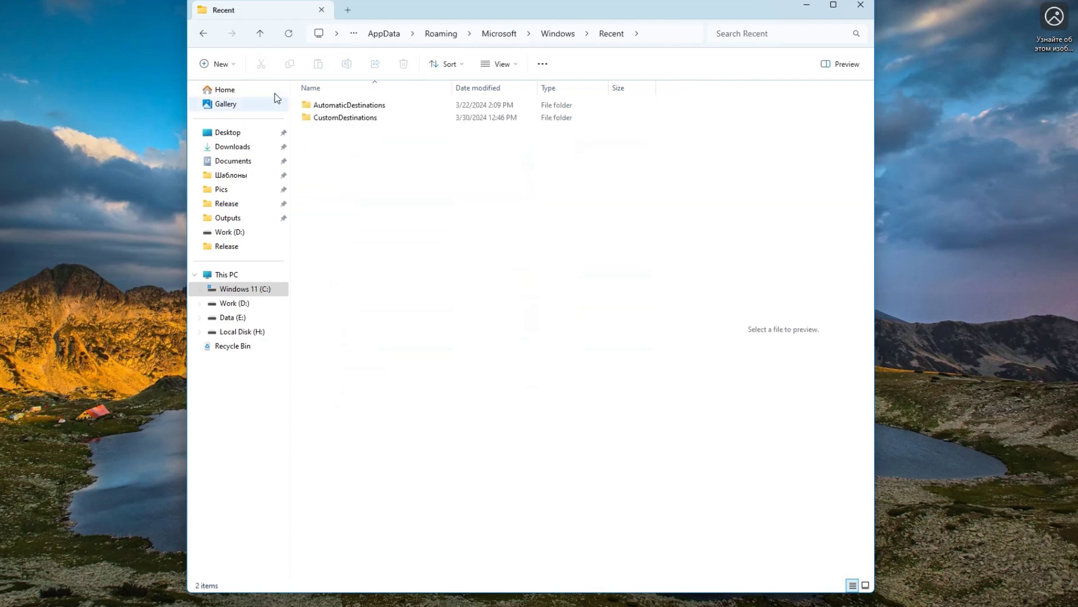
double_click(337, 106)
click(262, 41)
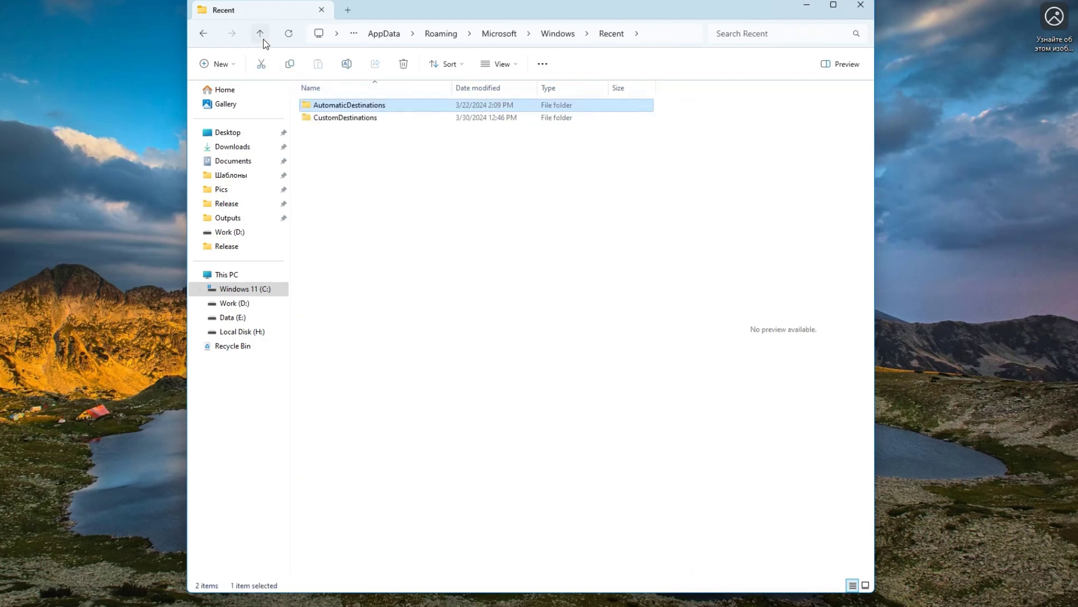
double_click(330, 118)
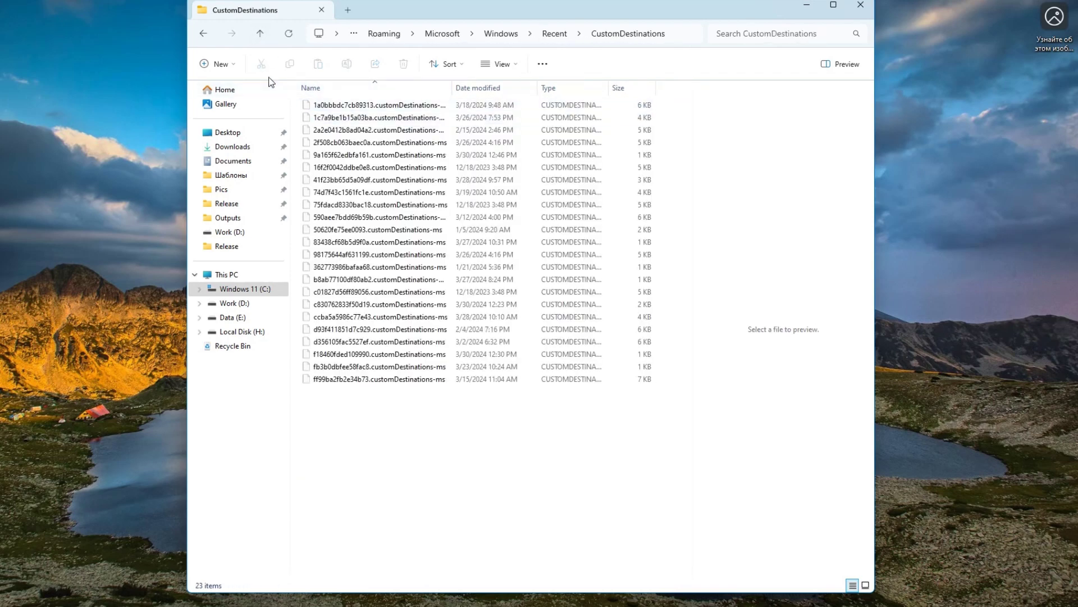
click(260, 34)
click(260, 35)
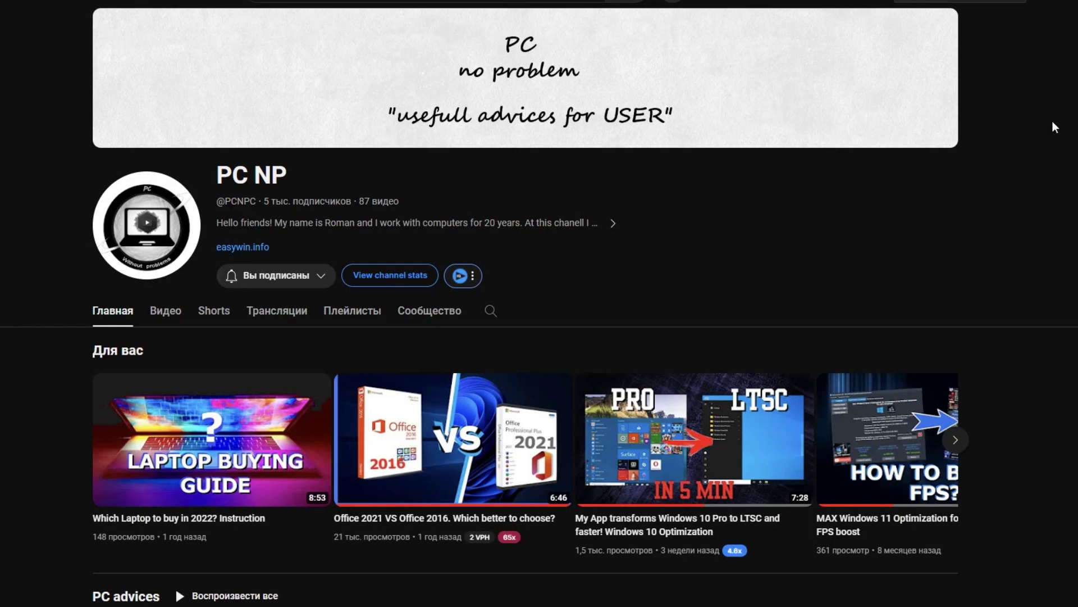
- Scroll down the PC NP channel home page past the Short videos and Windows 10 shelves
scroll(1053, 125, down, 3)
scroll(1054, 126, down, 1)
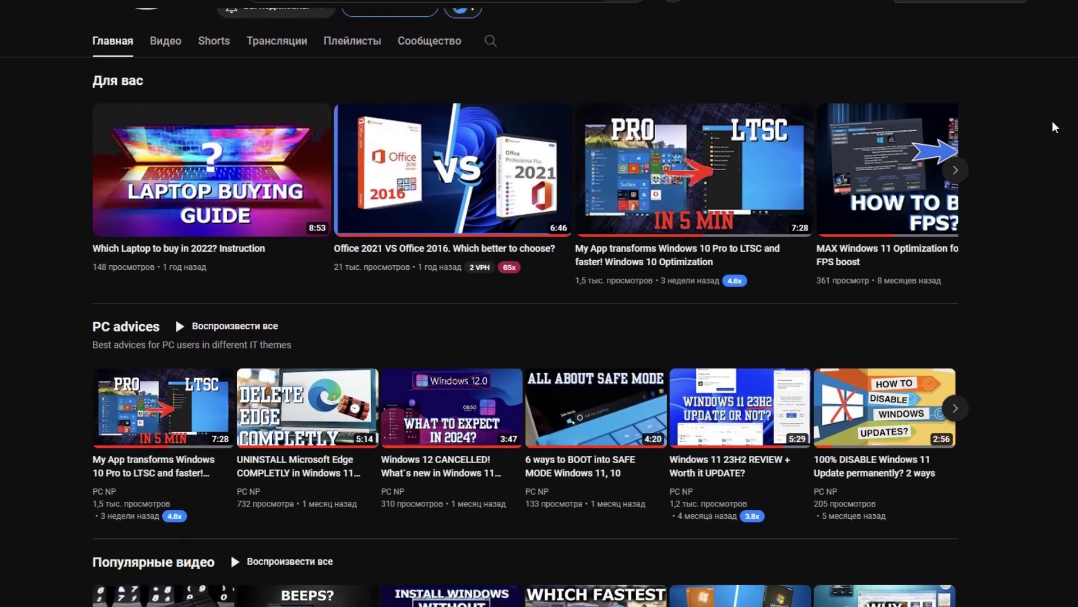
scroll(1038, 160, down, 3)
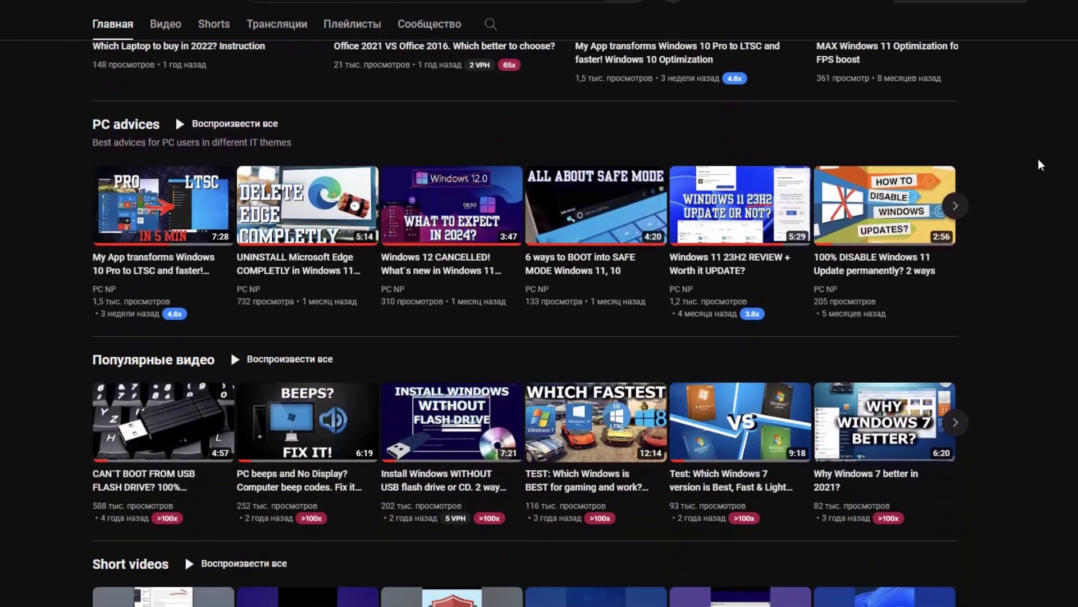
scroll(1039, 163, down, 4)
scroll(1039, 164, down, 5)
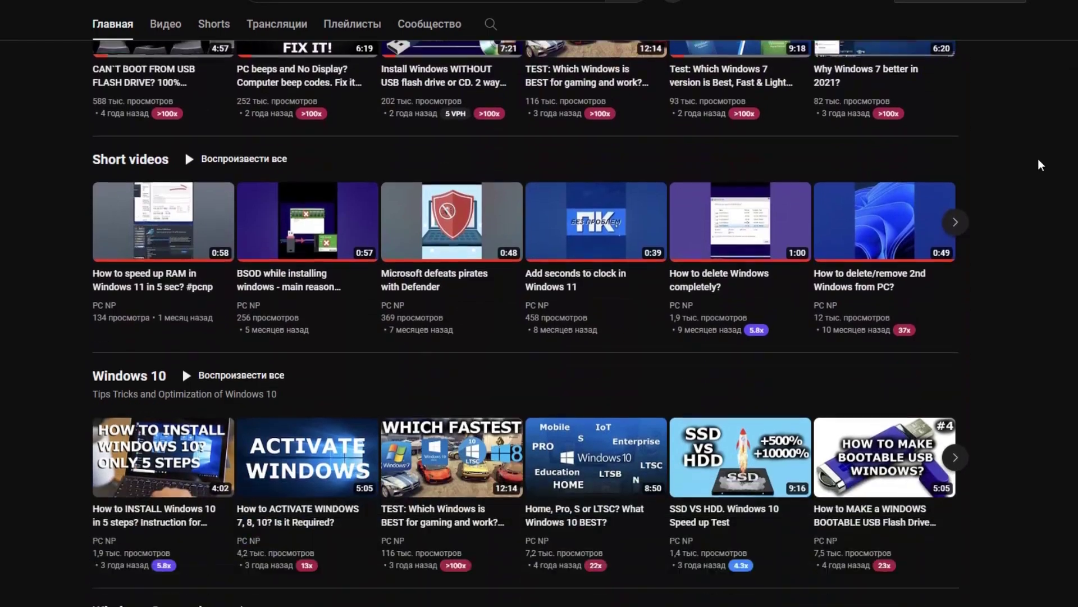